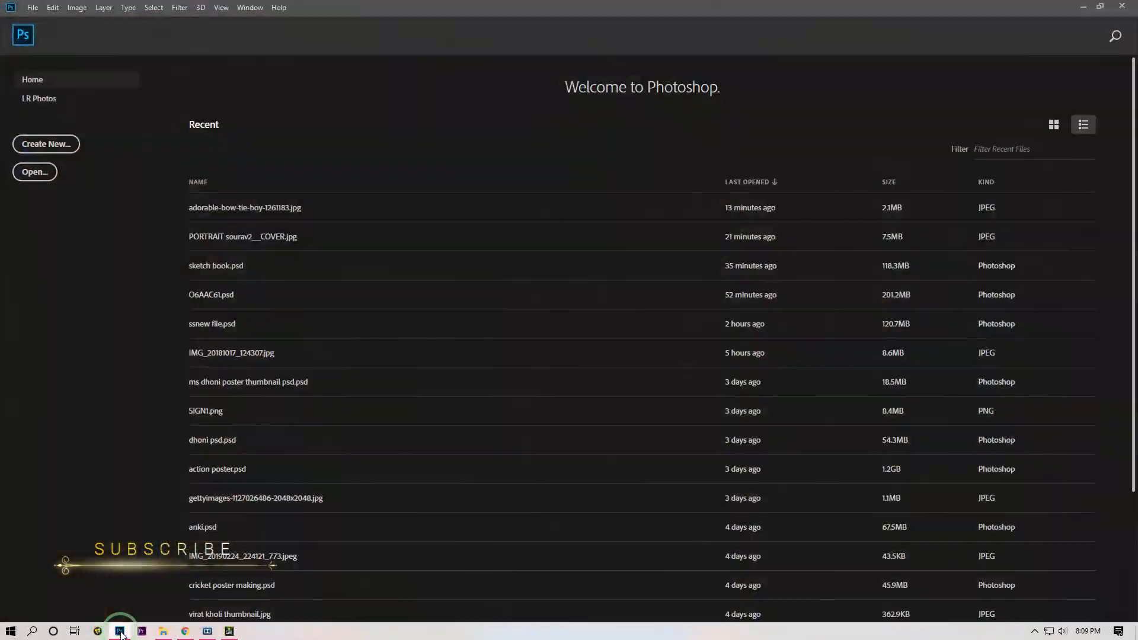
Open blank-desk-empty-942871.jpg and adorable-bow-tie-boy-1261183.jpg from the desktop in Photoshop as separate documents.
left_click(1004, 68)
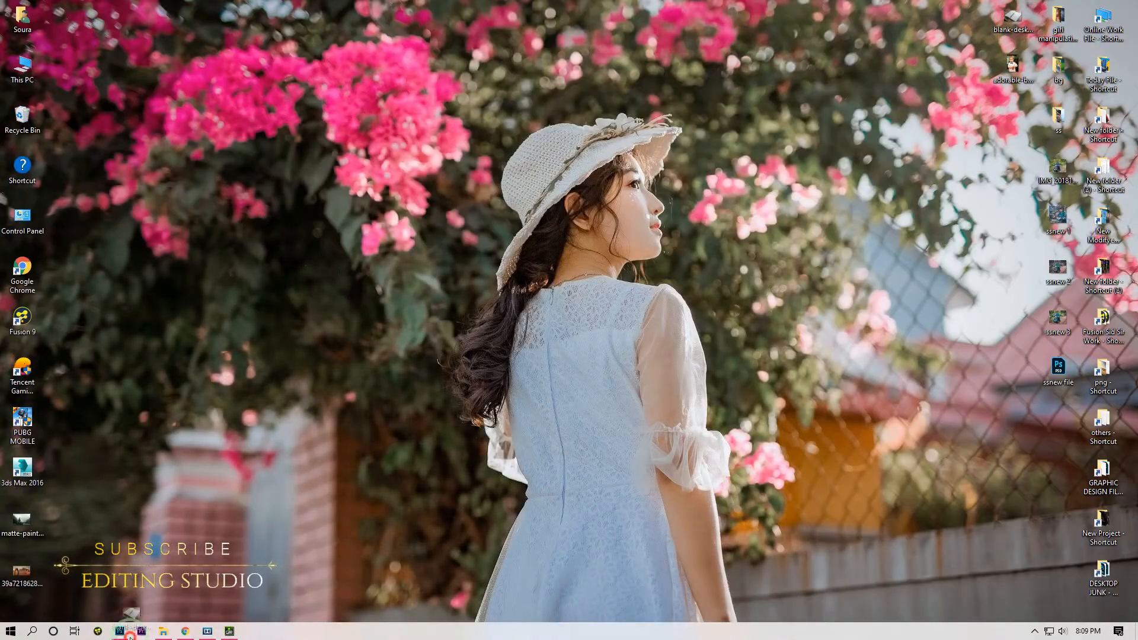
left_click_drag(130, 637, 617, 343)
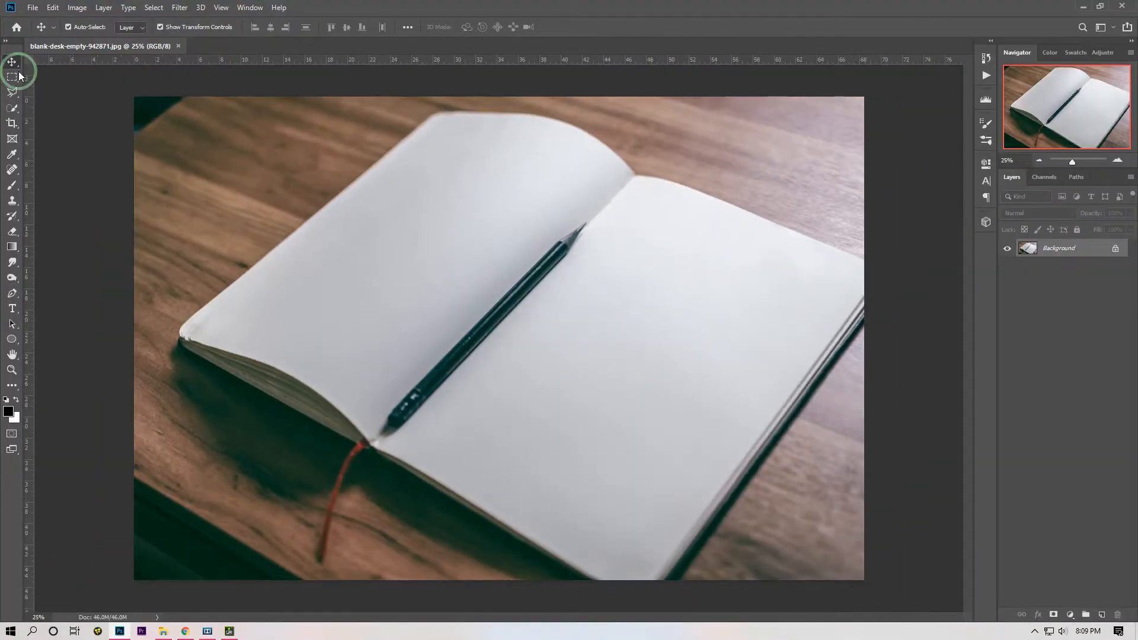
left_click(1083, 6)
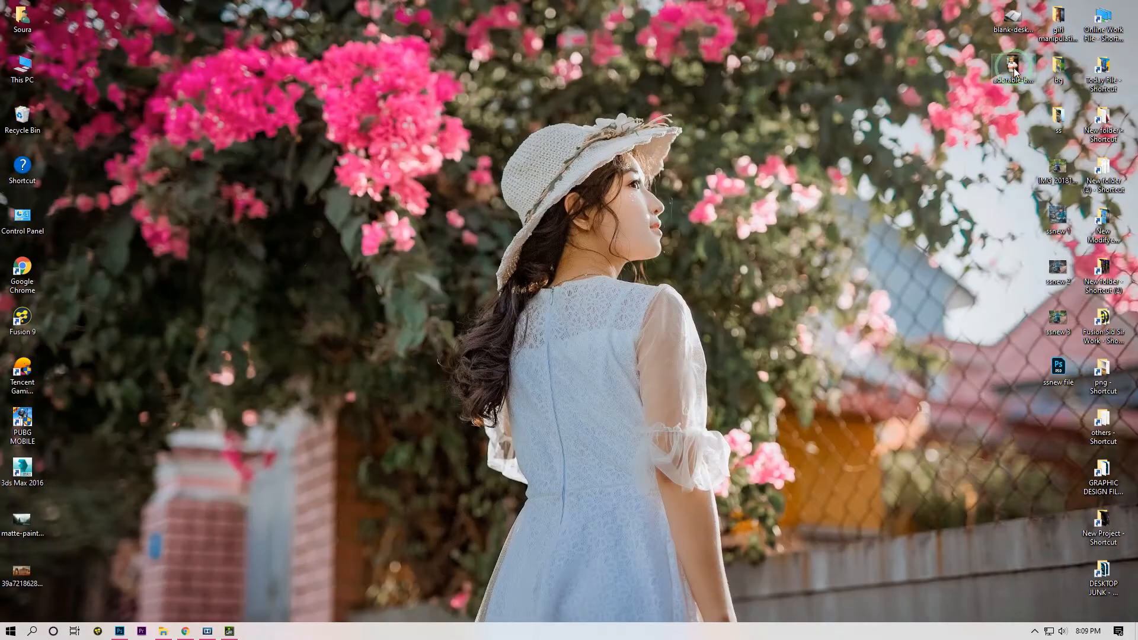
left_click_drag(145, 619, 541, 47)
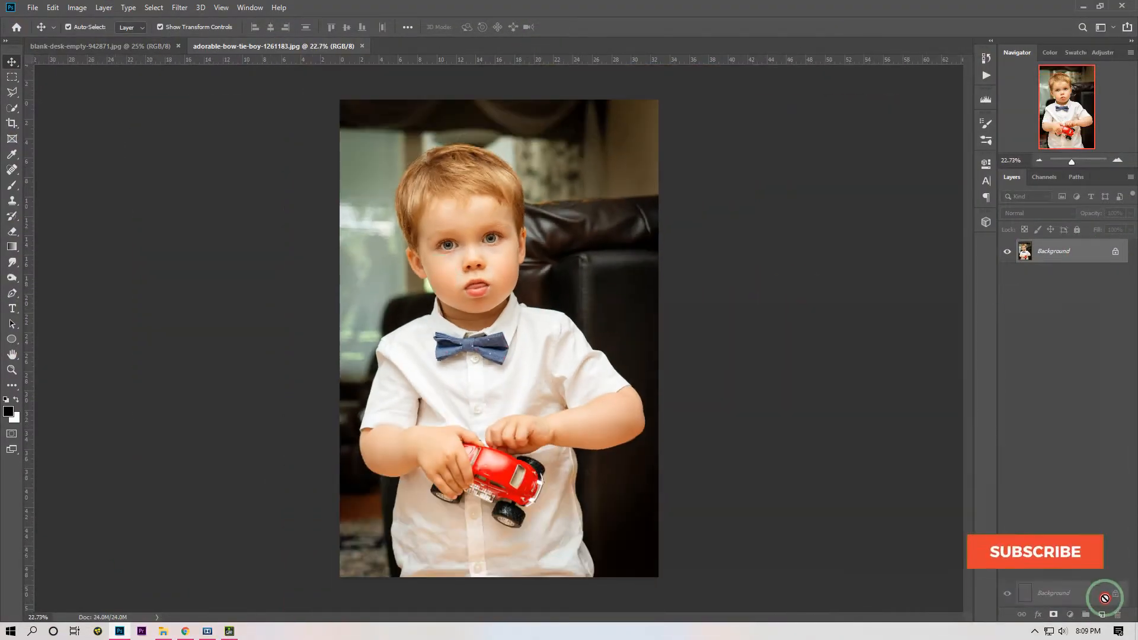
Duplicate the boy photo's Background layer and select the boy automatically with Select Subject.
key("ctrl+j")
left_click(11, 107)
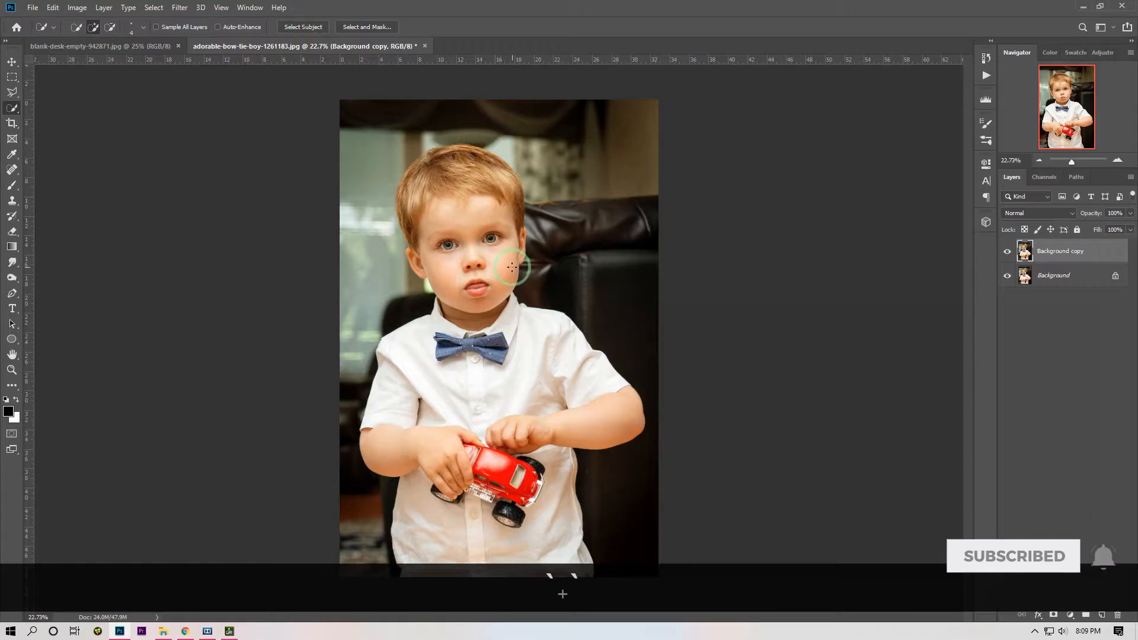
left_click(308, 27)
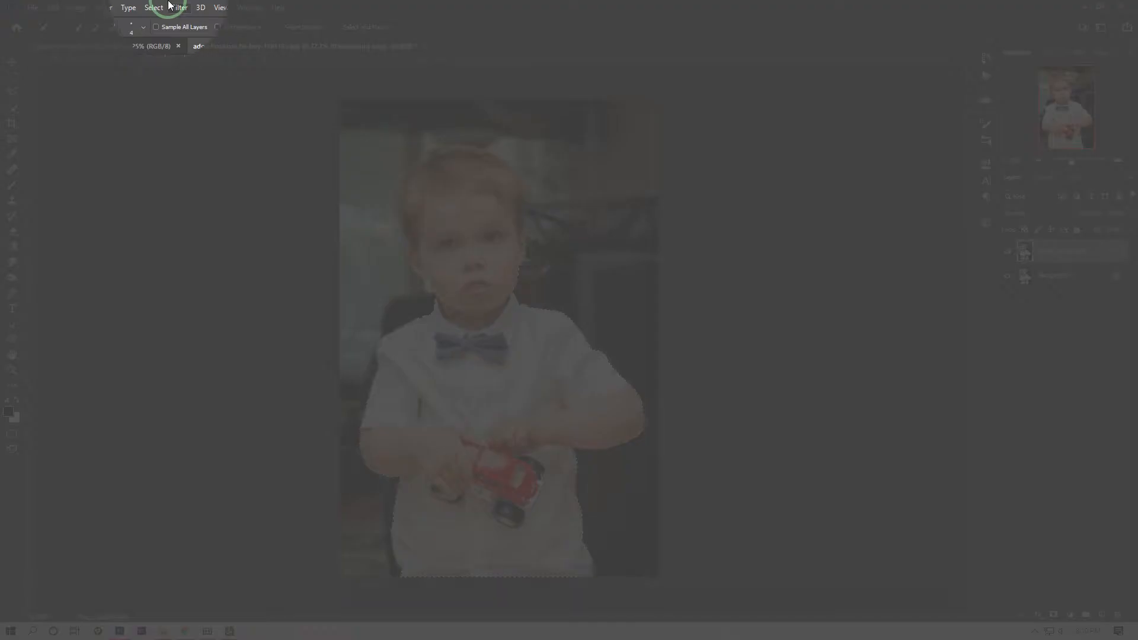
Open the selection in Select and Mask and refine the edge of the boy's hair with the Refine Edge Brush.
left_click(158, 9)
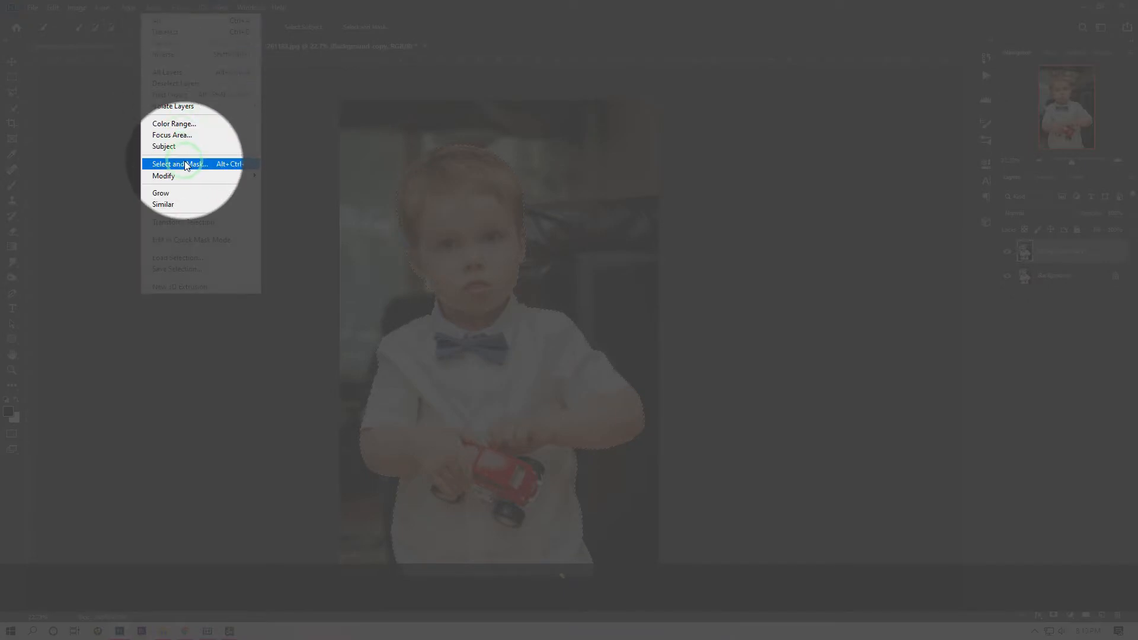
left_click(181, 163)
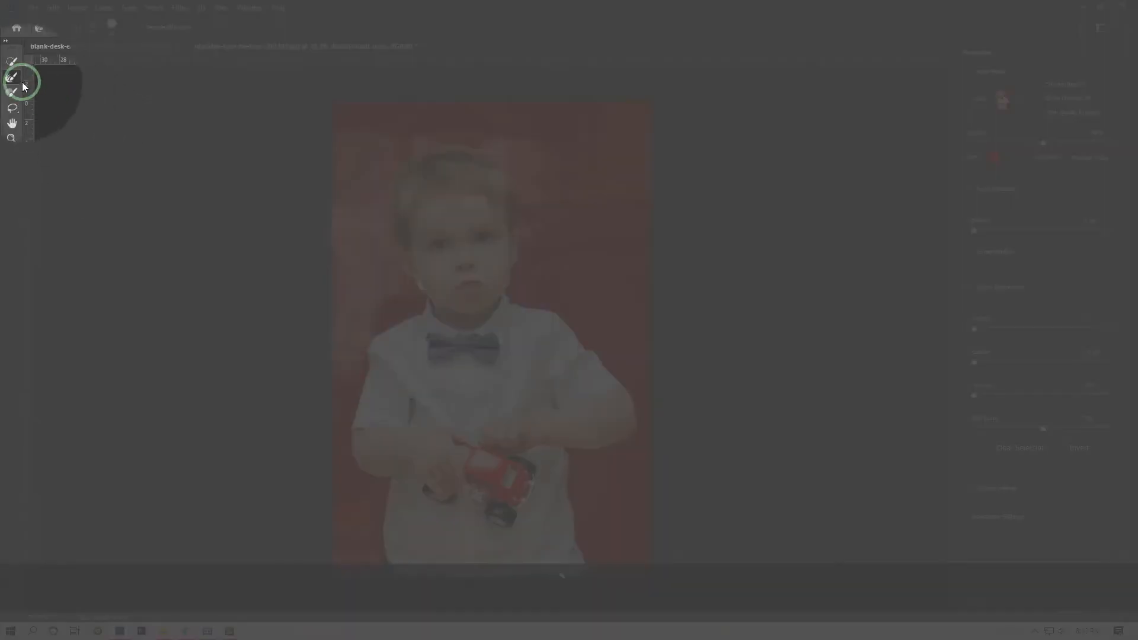
scroll(426, 260, "up", 5)
scroll(413, 246, "up", 1)
key("space")
left_click_drag(374, 211, 333, 417)
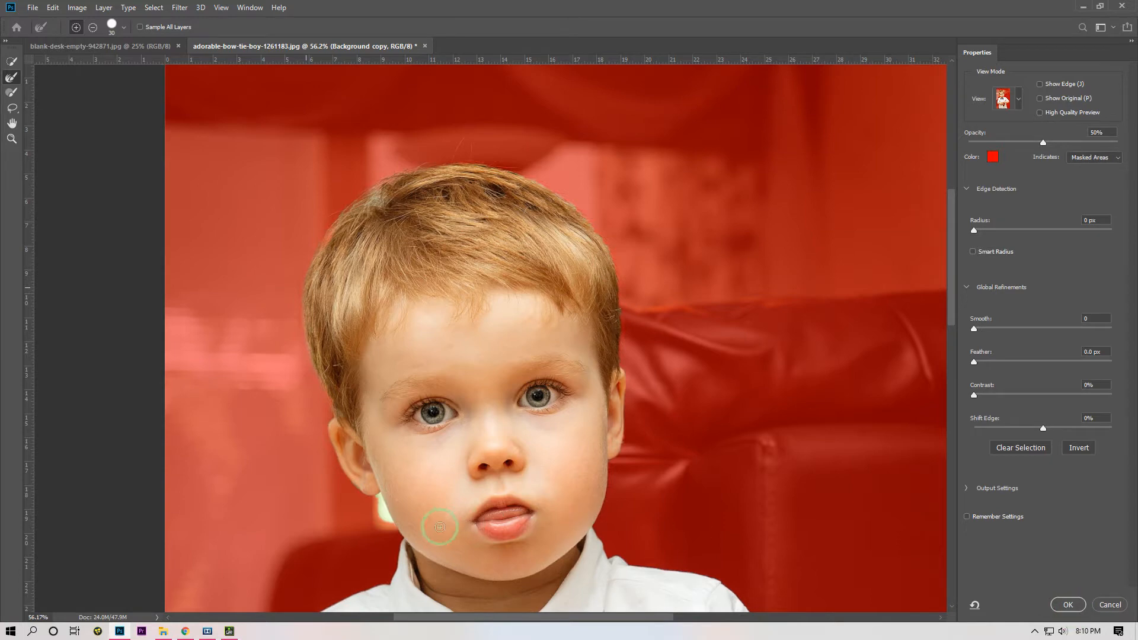
Subtract most of the light background patch below the ear from the selection with the 25 px brush.
scroll(379, 533, "up", 8)
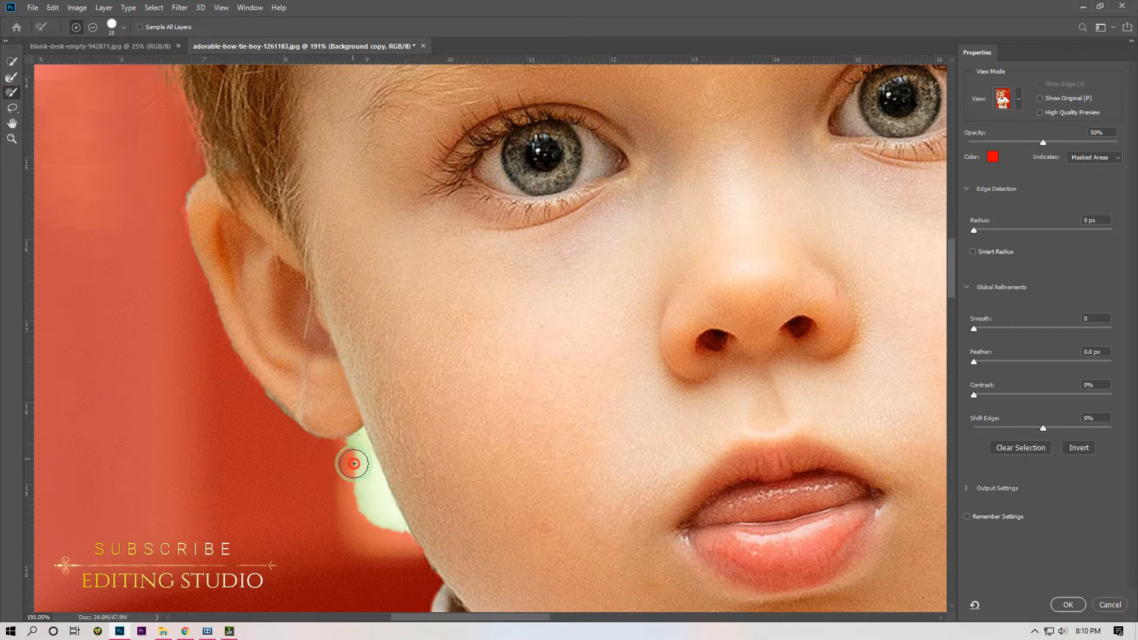
left_click(93, 27)
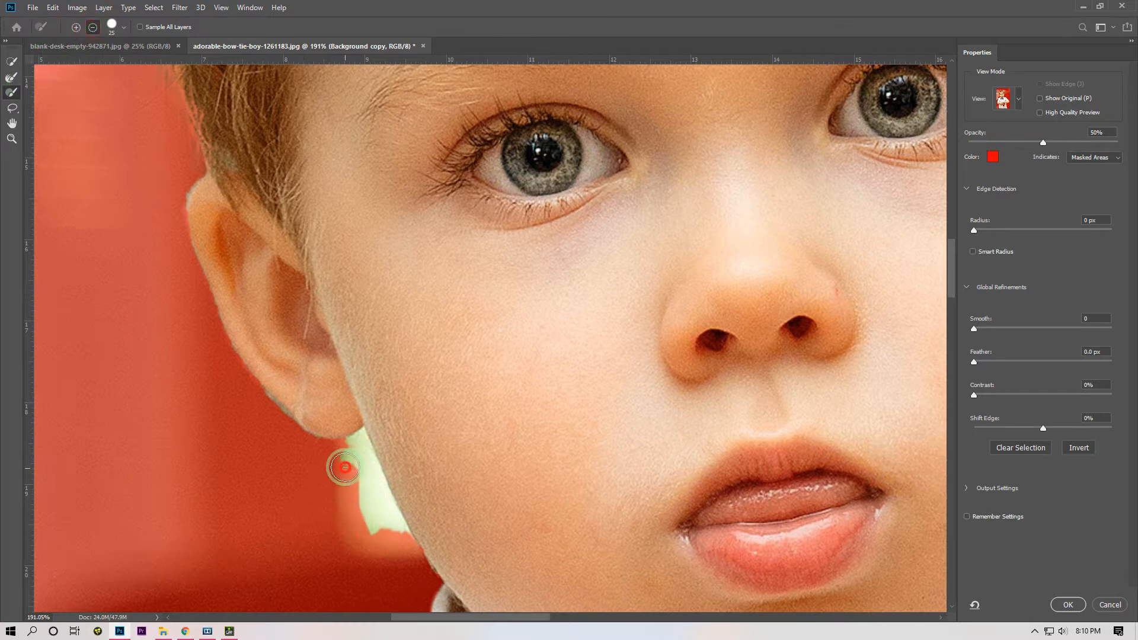
scroll(385, 539, "up", 3)
mouse_move(320, 391)
left_mouse_down()
mouse_move(348, 407)
mouse_move(357, 446)
left_mouse_up()
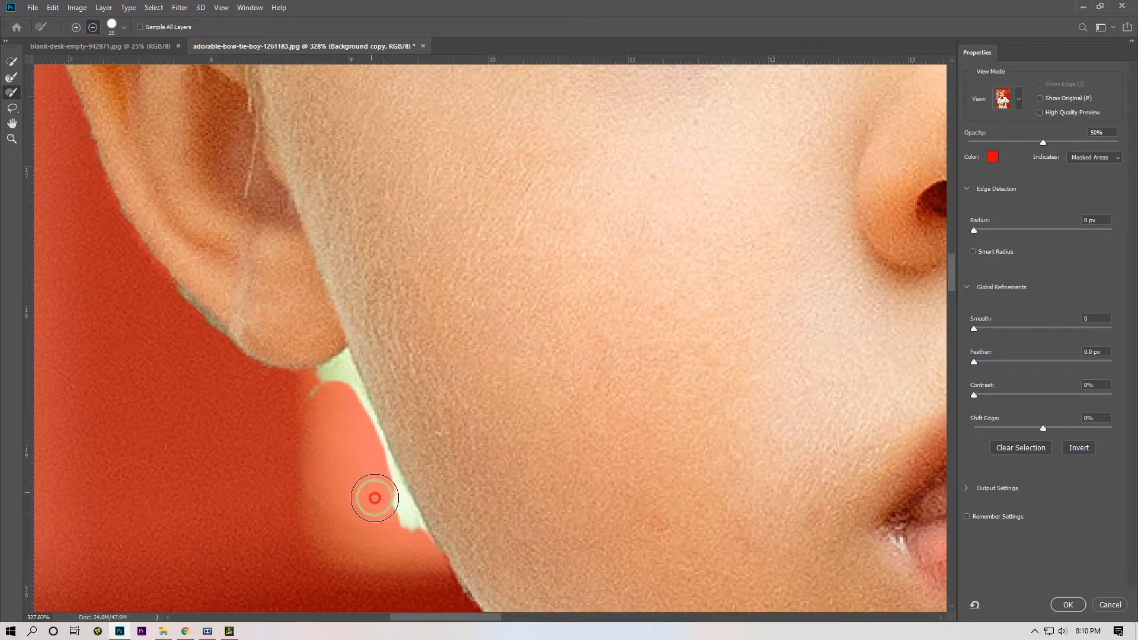
Reduce the brush to 8 px and subtract the remaining light strip along the cheek's edge.
key("bracketleft")
key("bracketleft")
key("bracketleft")
key("bracketleft")
key("bracketleft")
key("bracketleft")
key("bracketleft")
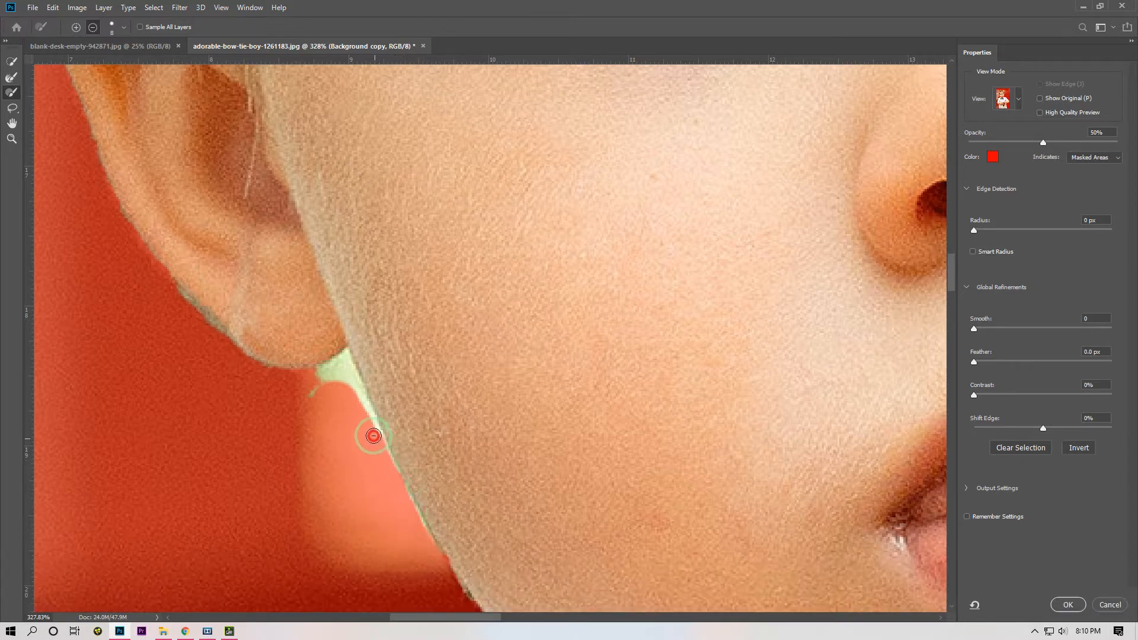
mouse_move(373, 436)
left_mouse_down()
mouse_move(344, 361)
mouse_move(307, 379)
mouse_move(343, 386)
mouse_move(304, 396)
mouse_move(344, 371)
mouse_move(385, 463)
mouse_move(364, 419)
left_mouse_up()
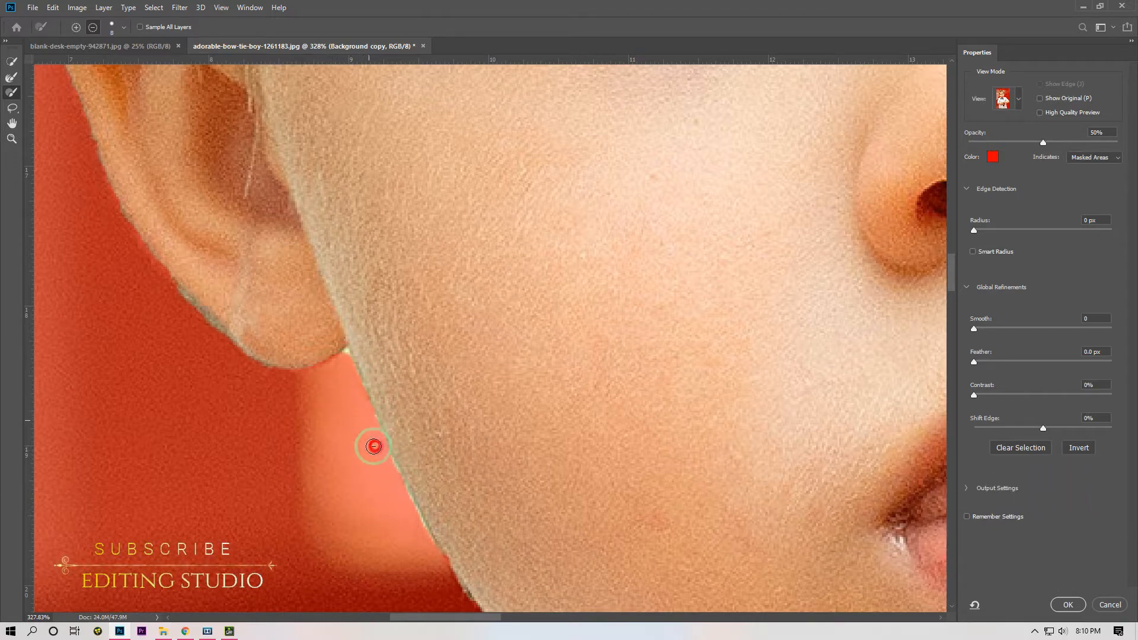
Clean the last background sliver where the earlobe meets the cheek with a 5 px brush and check the ear's outline.
key("bracketleft")
key("bracketleft")
key("bracketleft")
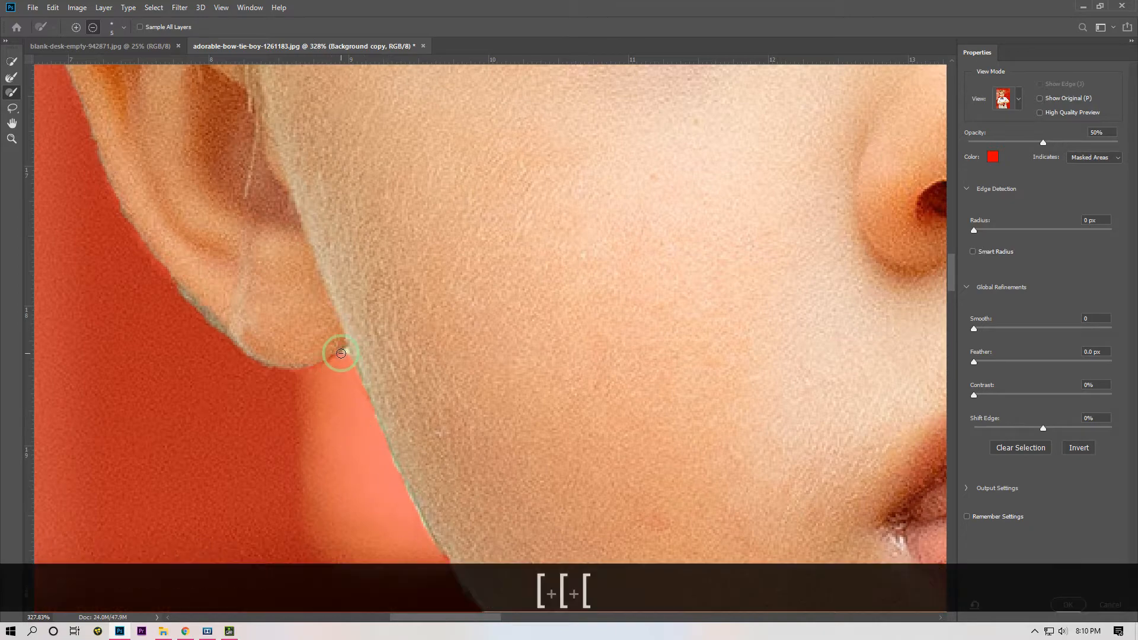
scroll(325, 400, "down", 8)
scroll(276, 390, "up", 7)
key("bracketright")
key("bracketright")
key("bracketright")
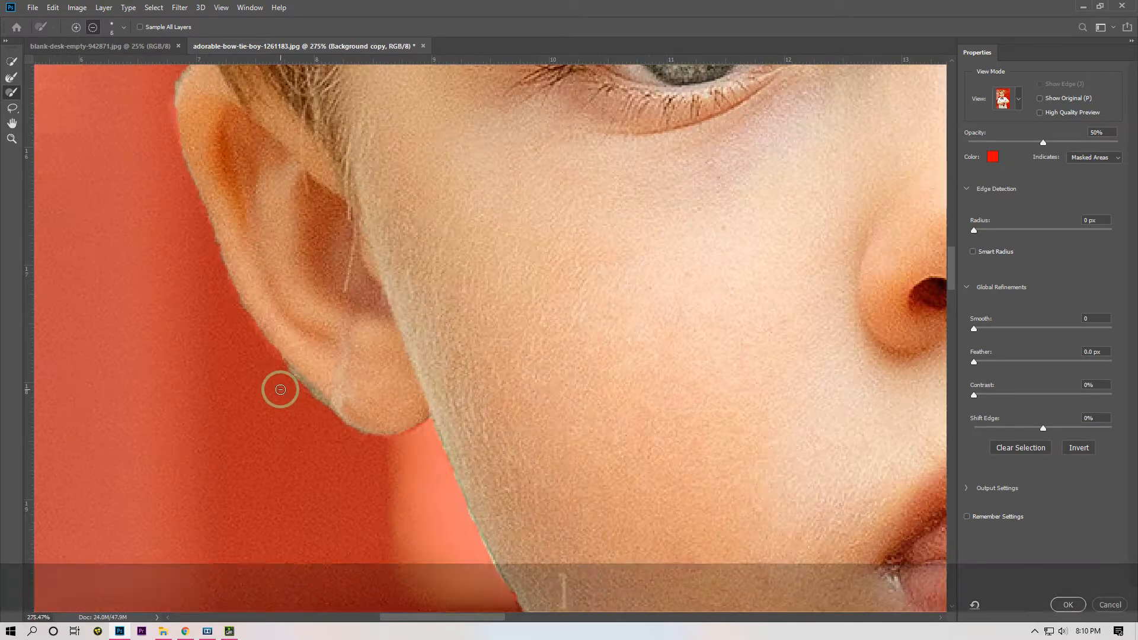
scroll(316, 399, "down", 10)
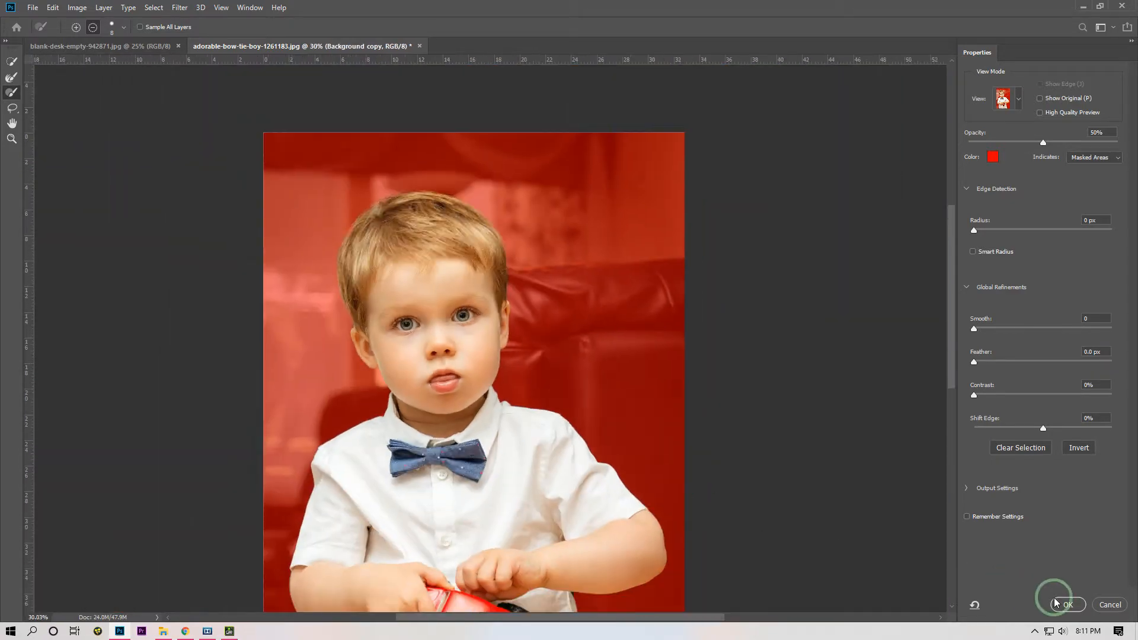
Apply the refined selection as a layer mask on the copy and hide the original Background layer.
left_click(1064, 605)
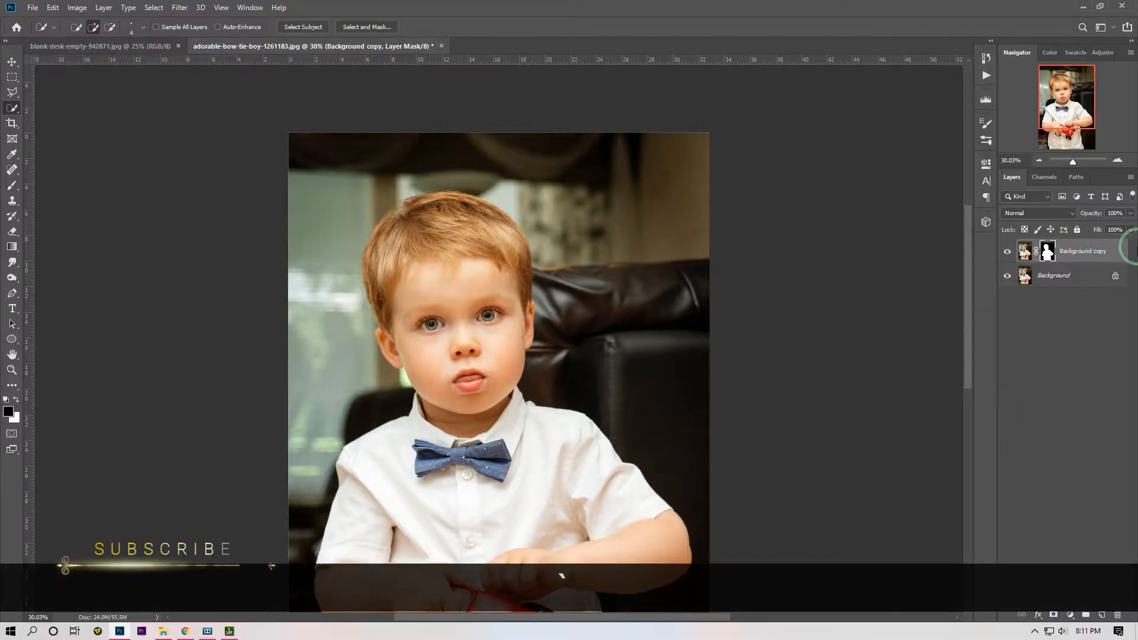
left_click(1007, 275)
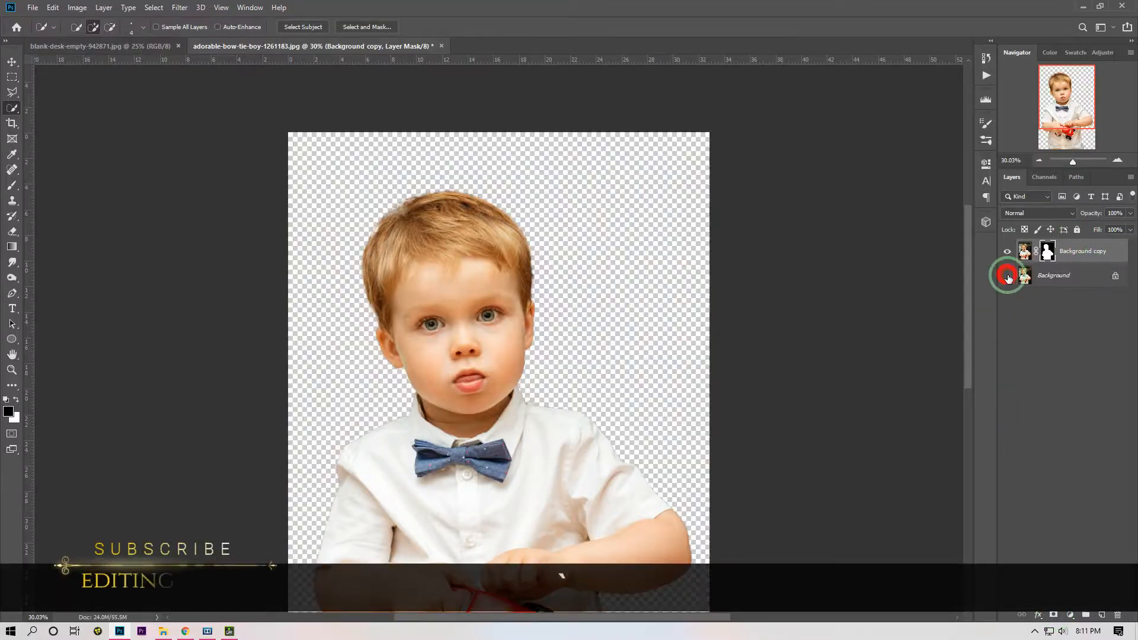
left_click(12, 61)
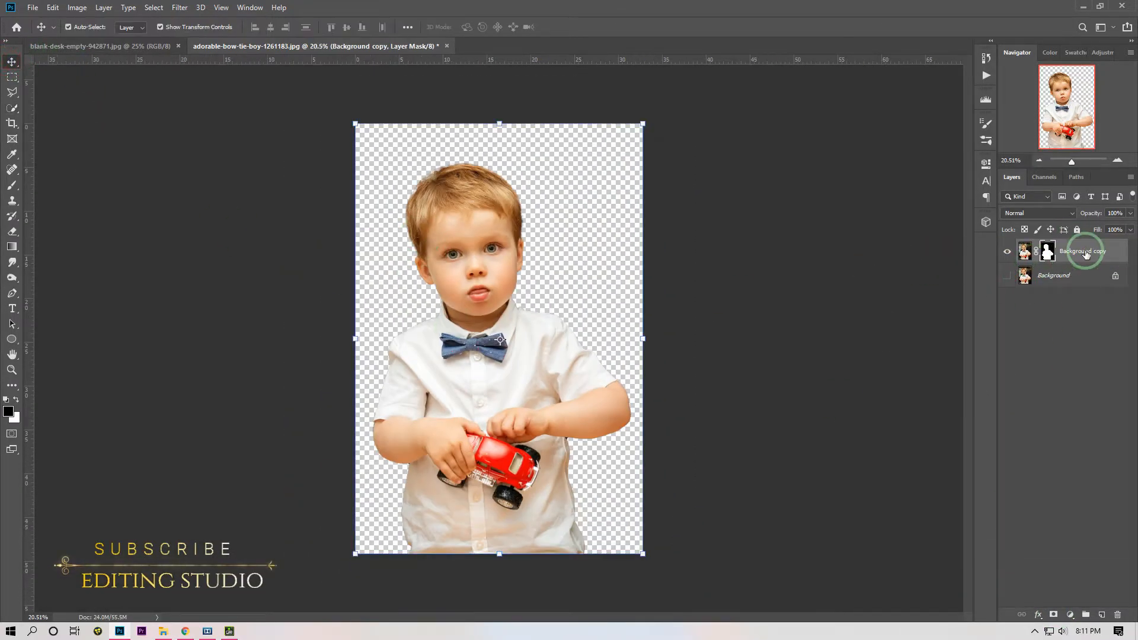
left_click_drag(1086, 254, 572, 386)
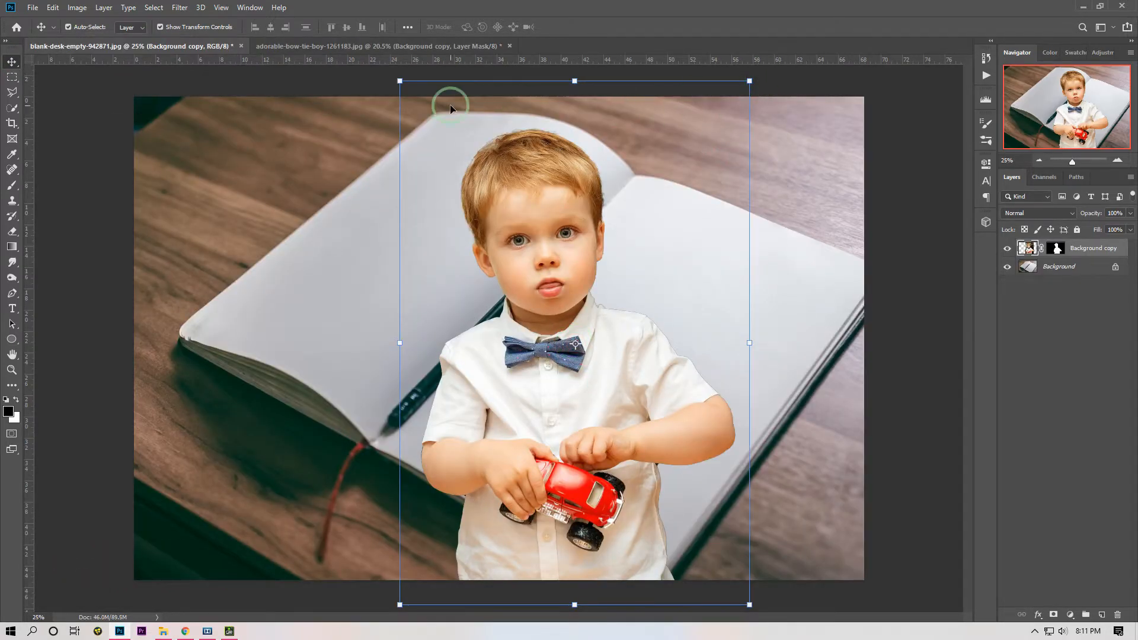
key("Delete")
left_click(356, 47)
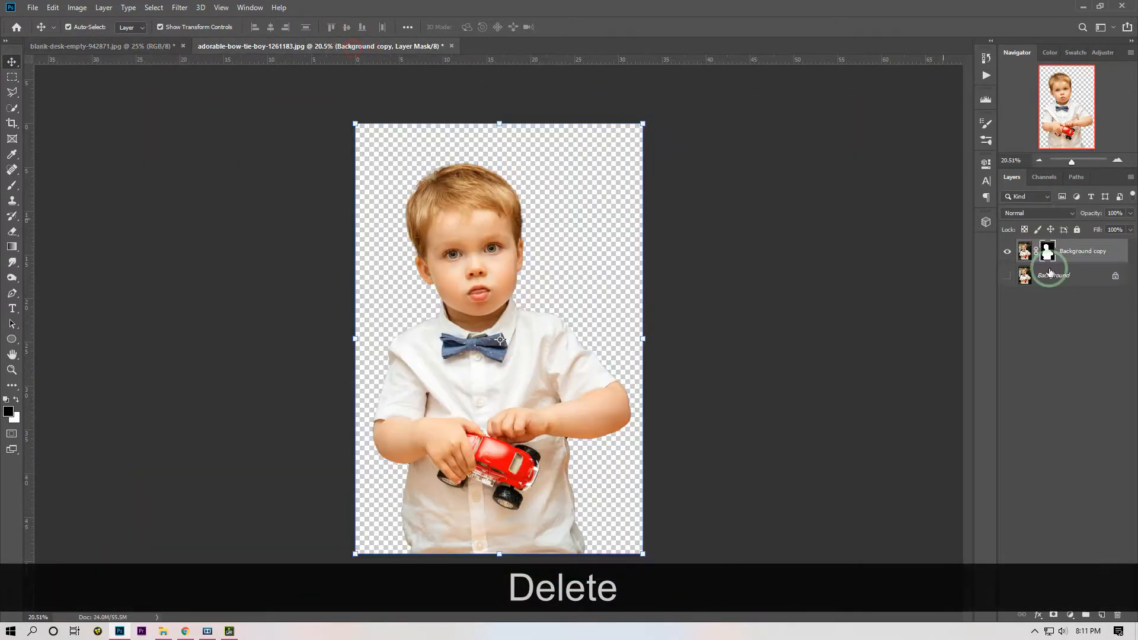
Add a white Solid Color fill layer and place it directly beneath the masked boy layer.
left_click(1105, 334)
left_click(1070, 615)
left_click(1068, 408)
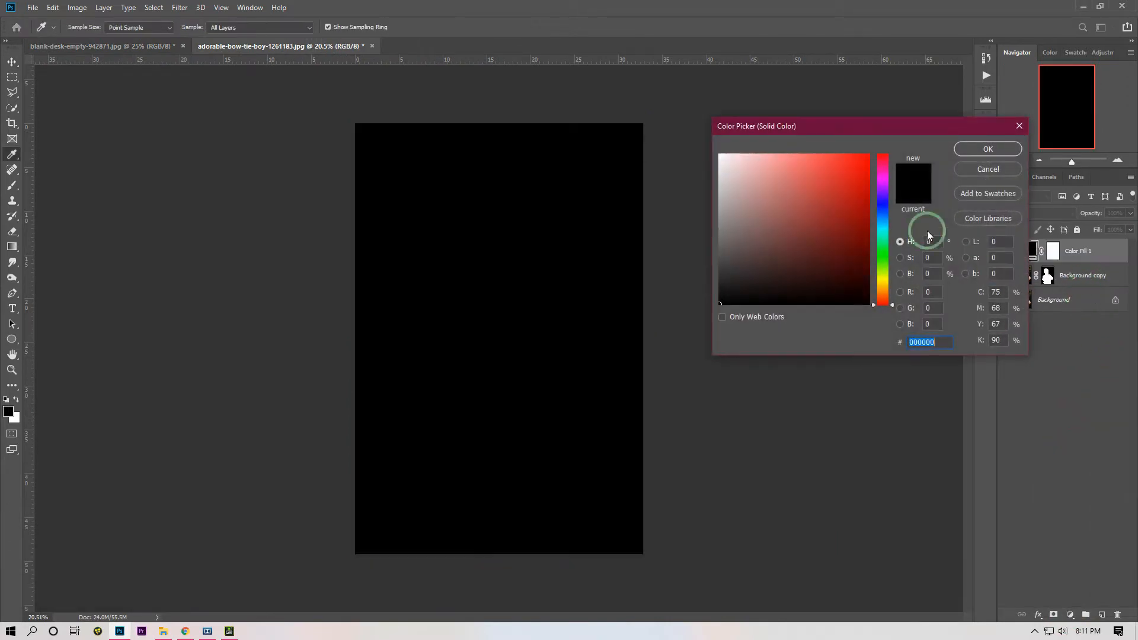
left_click_drag(798, 207, 452, 49)
left_click(989, 151)
left_click_drag(1093, 252, 1075, 268)
Combine the boy layer and the white fill layer into one smart object and rasterize it.
left_click(1086, 258, "ctrl")
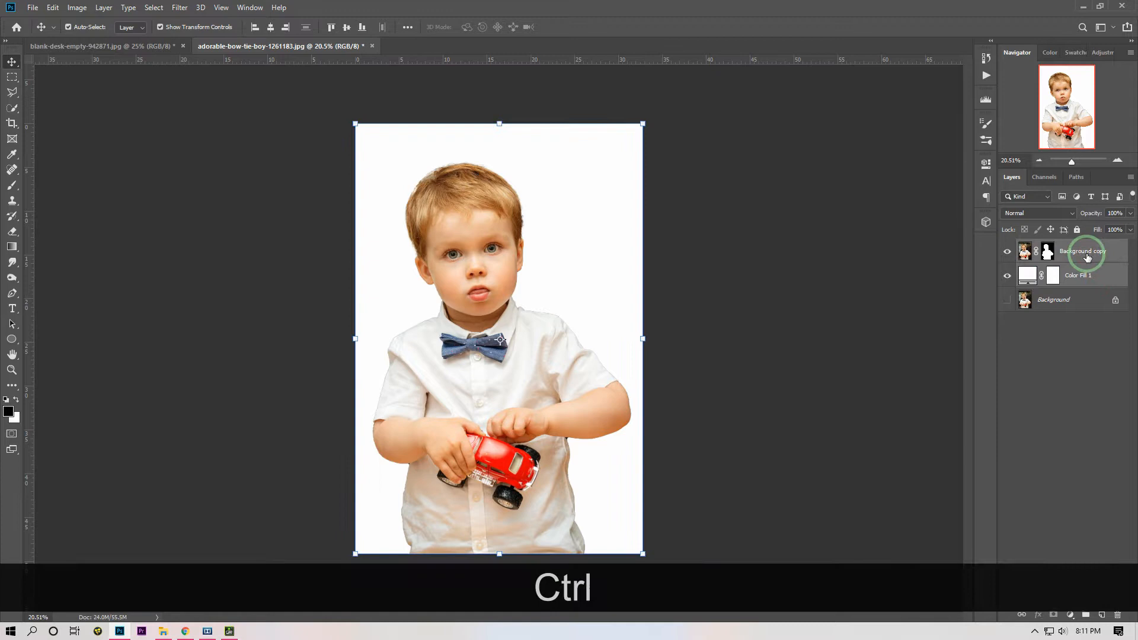
left_click(179, 7)
left_click(220, 39)
left_click(605, 240)
right_click(1095, 256)
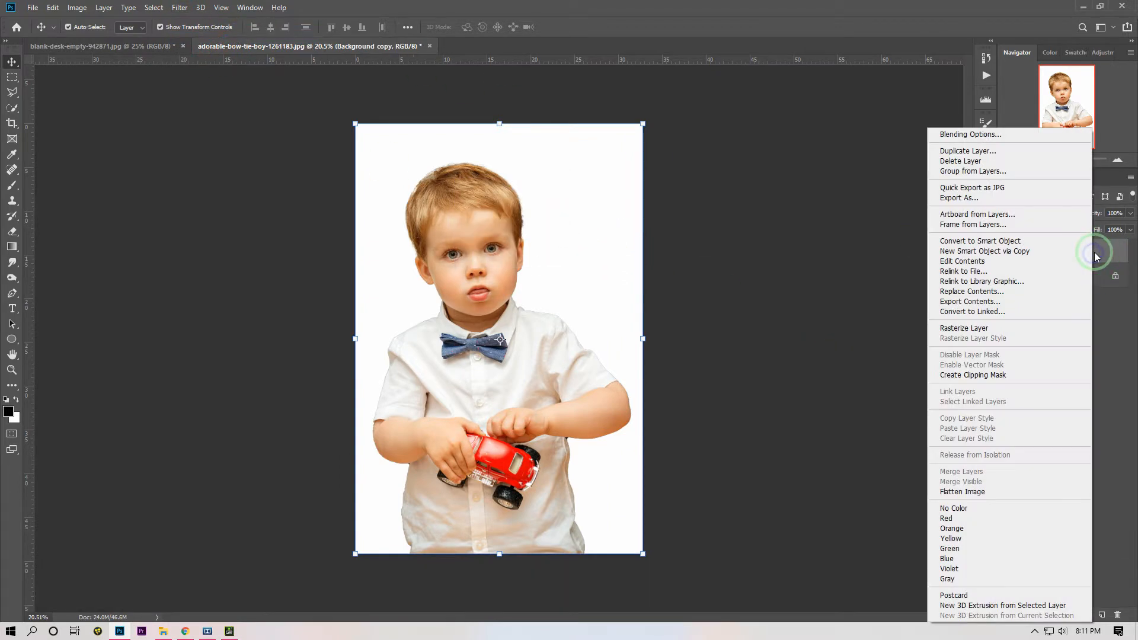
left_click(964, 328)
Copy the combined boy layer into the notebook document and rotate it about 38° to follow the right page.
left_click_drag(1060, 252, 620, 332)
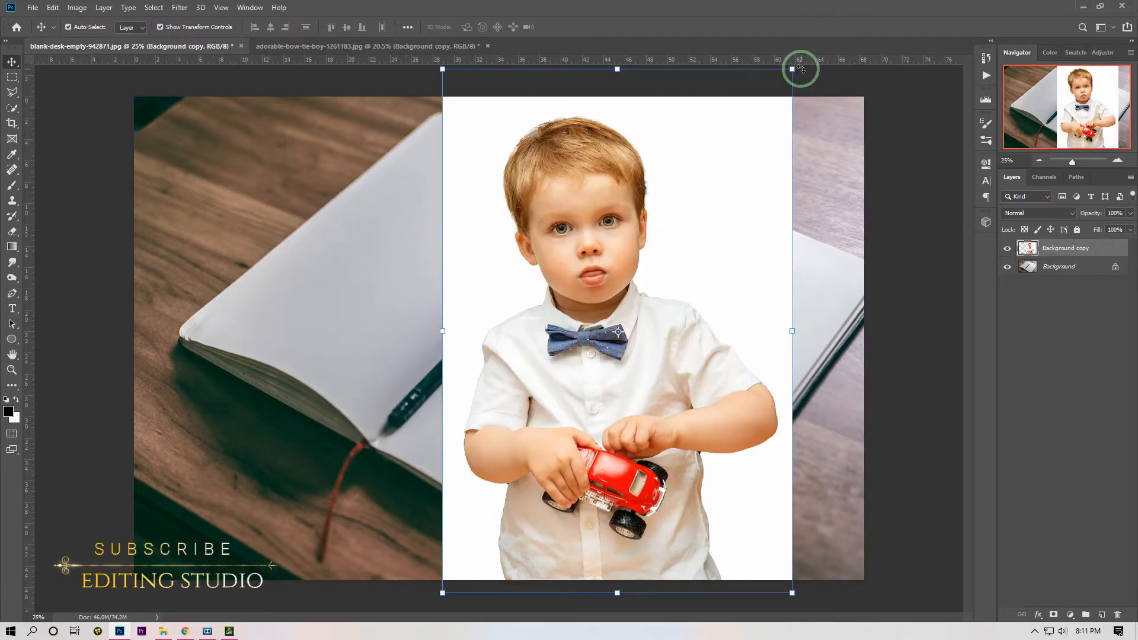
left_click_drag(800, 68, 895, 246)
left_click_drag(726, 306, 740, 343)
Lower the boy layer's opacity to 50%, then scale it down and fit it over the notebook's right page.
left_click_drag(1085, 214, 1059, 216)
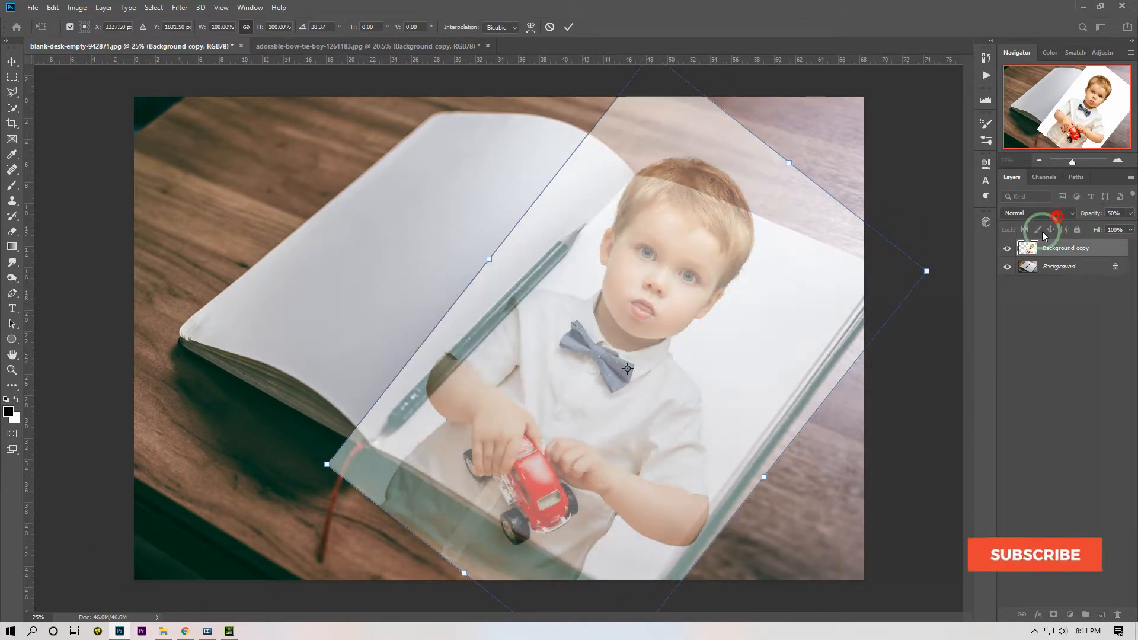
left_click_drag(928, 270, 764, 287)
left_click_drag(672, 341, 721, 332)
left_click(569, 27)
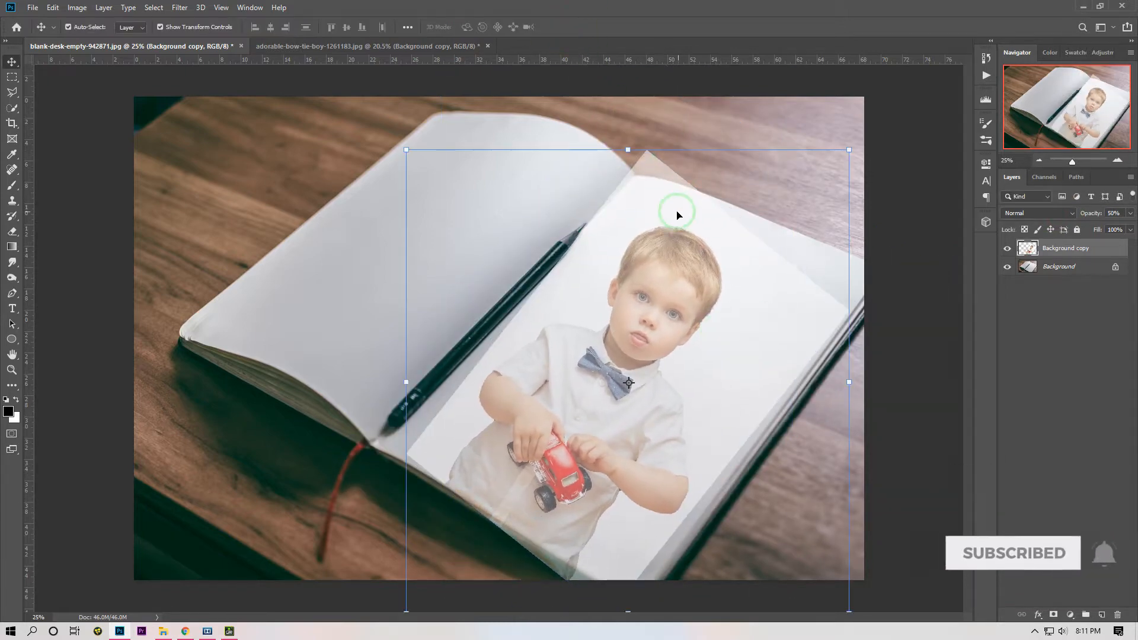
Distort the boy layer slightly from its upper-left corner and nudge it into position on the right page.
scroll(673, 204, "up", 3)
left_click_drag(270, 106, 296, 133)
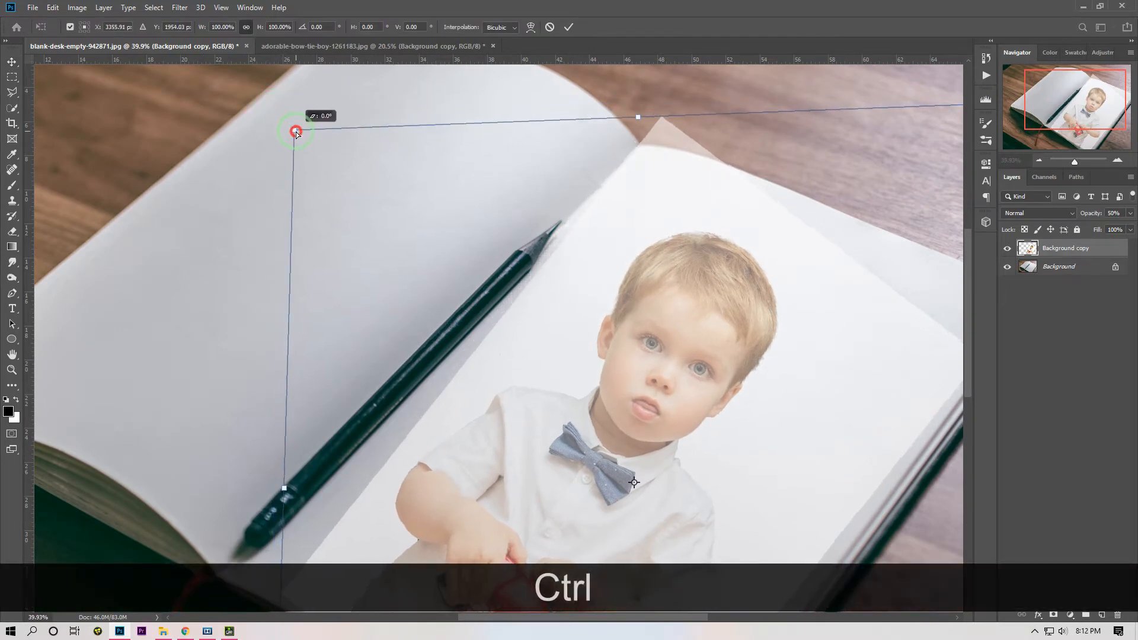
left_click(570, 27)
scroll(631, 282, "down", 2)
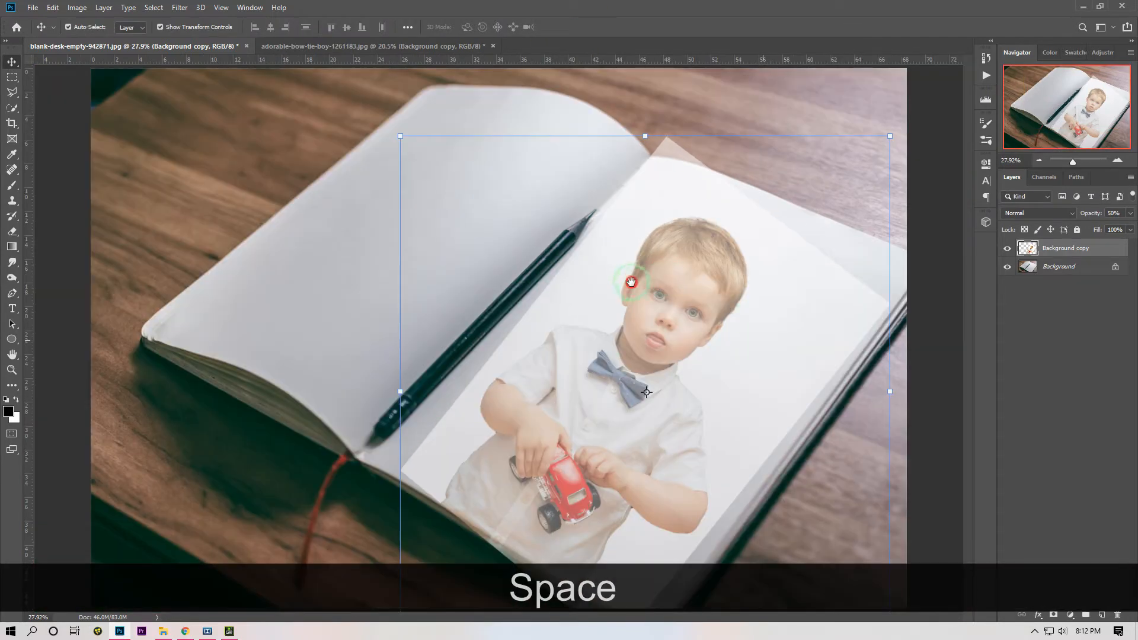
scroll(678, 338, "down", 3)
left_click(645, 247)
scroll(691, 384, "up", 2)
left_click_drag(671, 342, 680, 336)
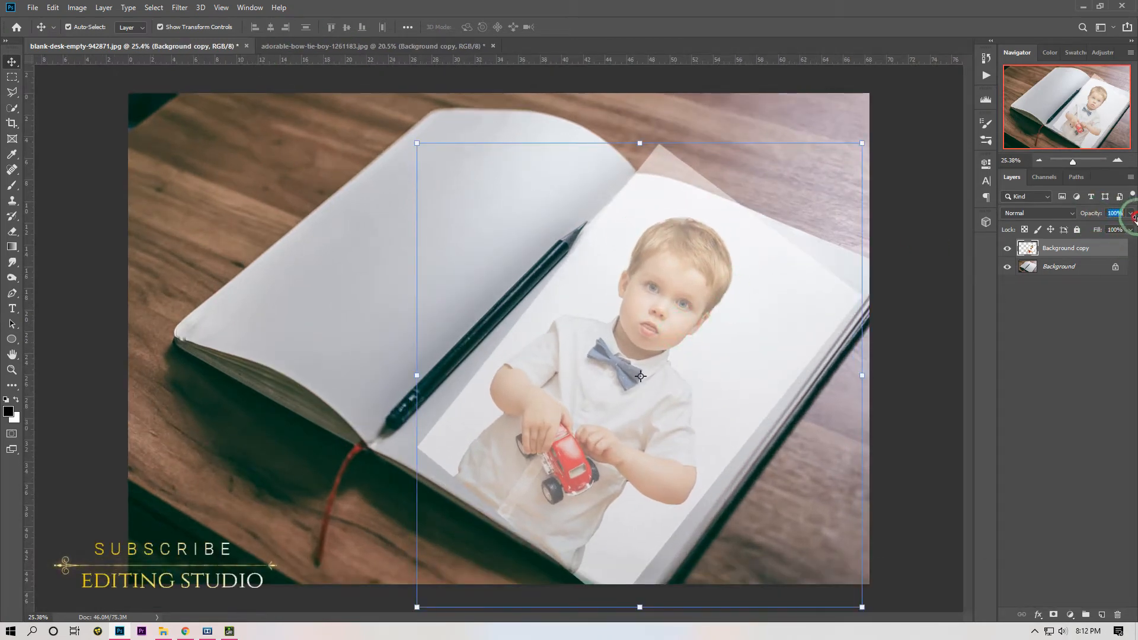
Restore the boy layer to 100% opacity and add a layer mask ready for painting with a black brush.
left_click(949, 369)
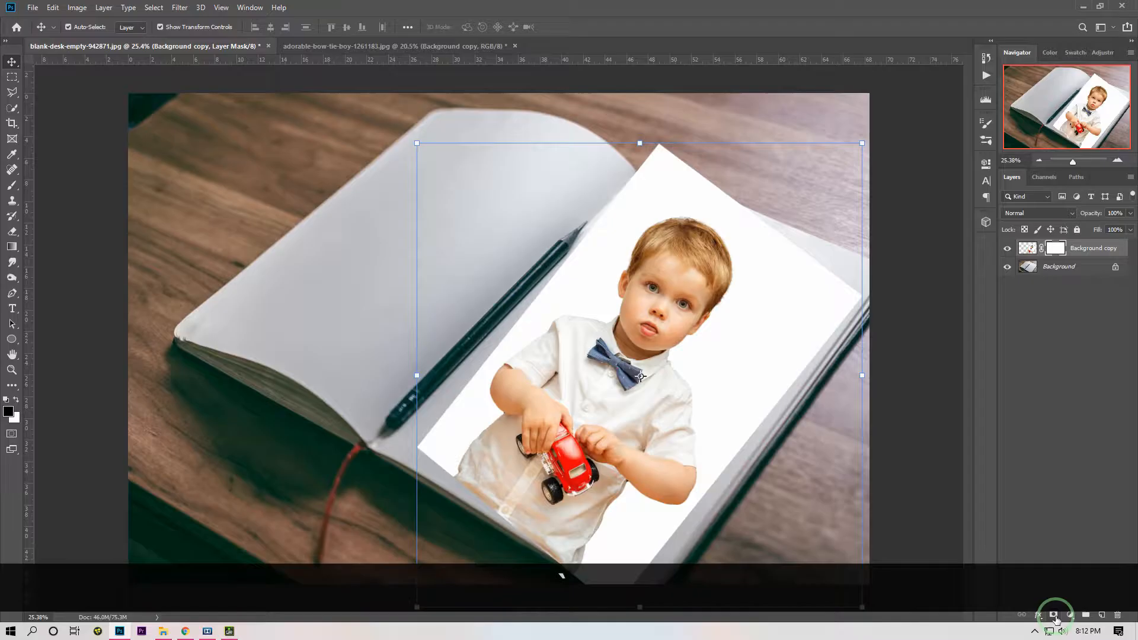
left_click(12, 188)
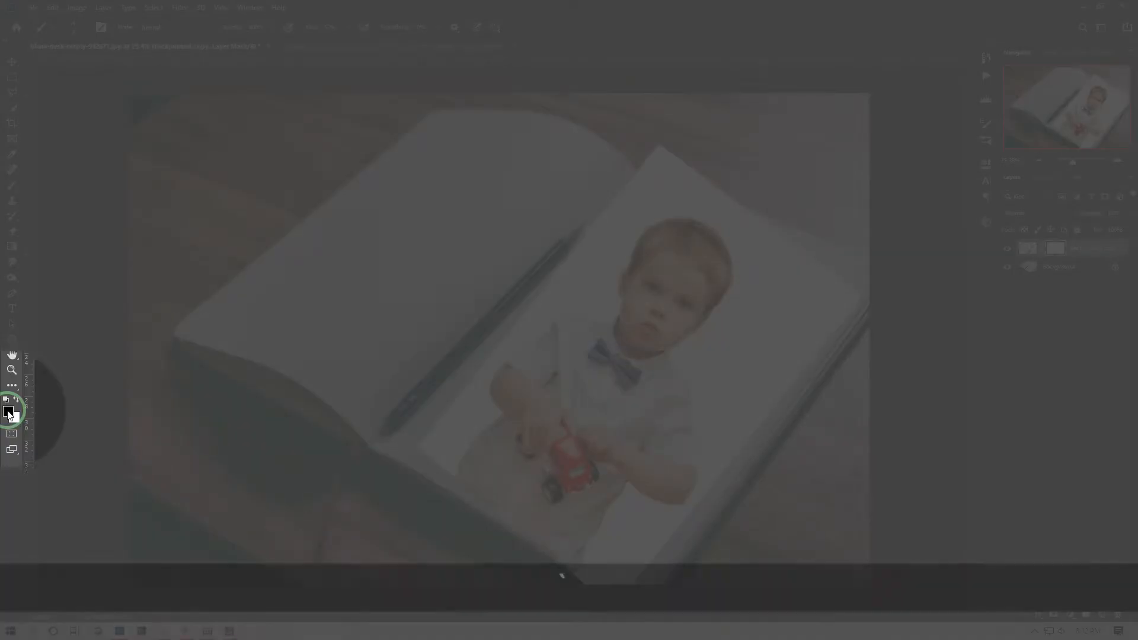
left_click(8, 412)
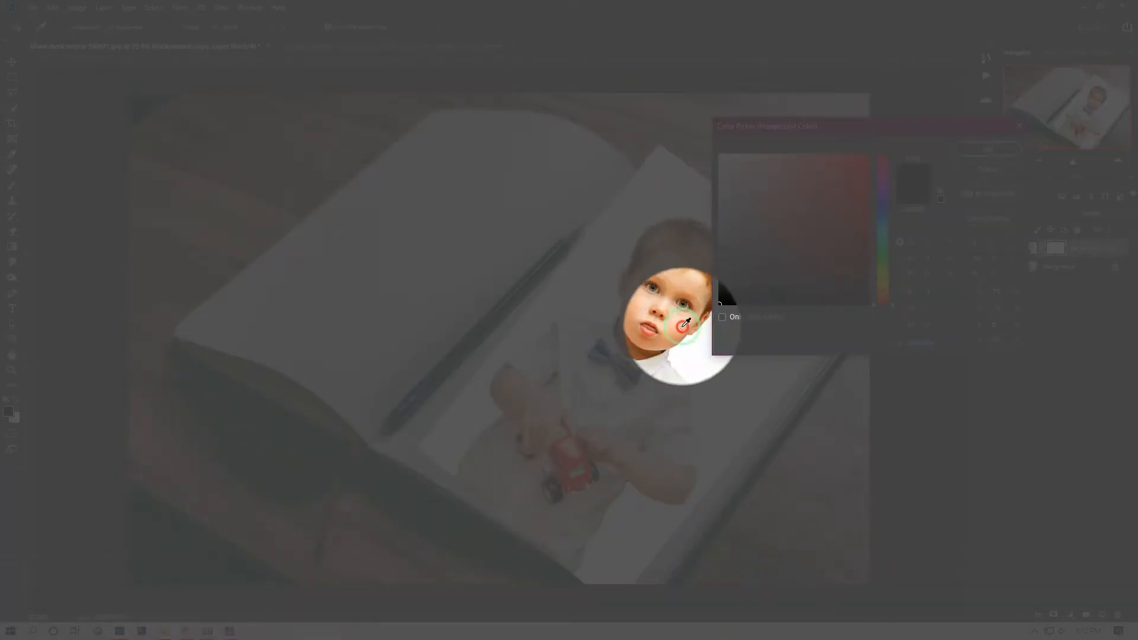
left_click(986, 148)
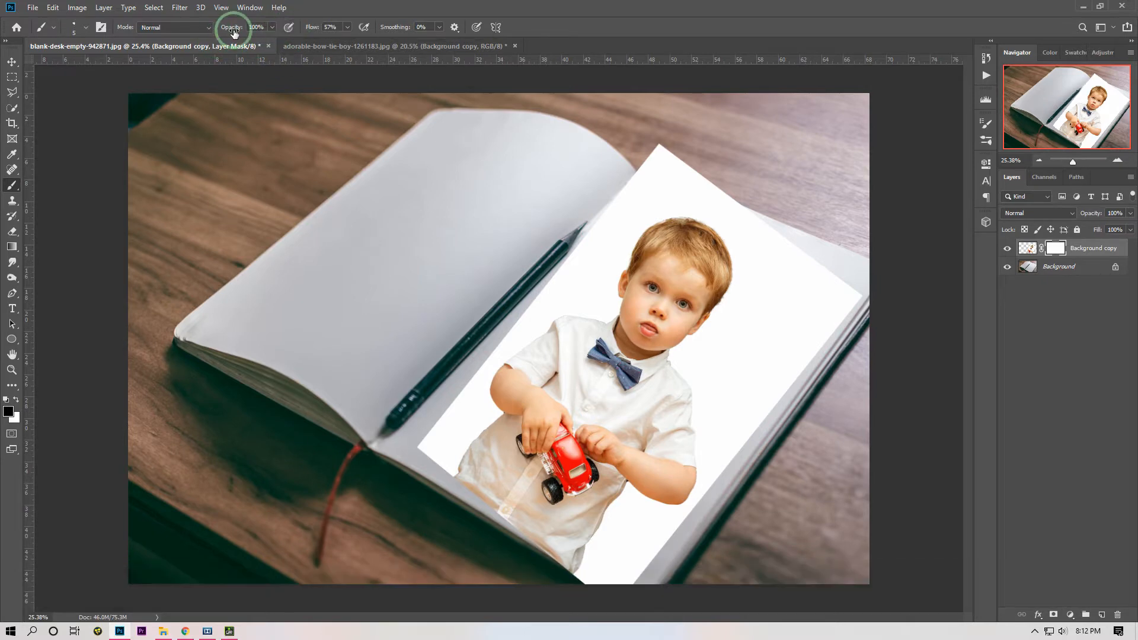
Choose a soft round brush with 0% hardness and enlarge it to 600 px.
key("bracketright")
key("bracketright")
key("bracketright")
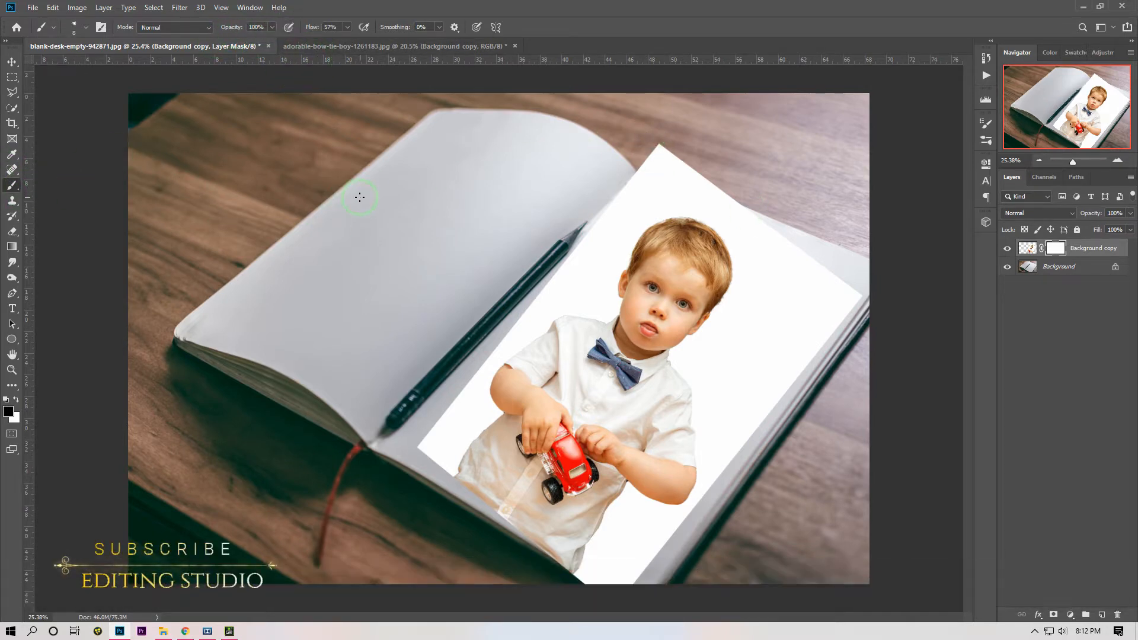
key("bracketright")
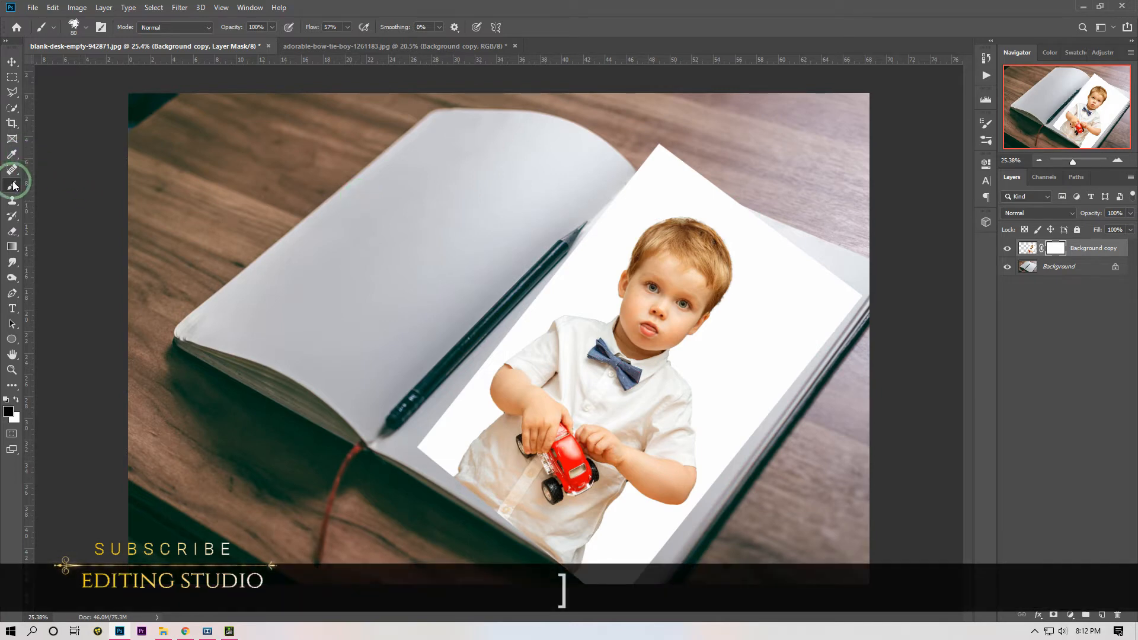
left_click(71, 27)
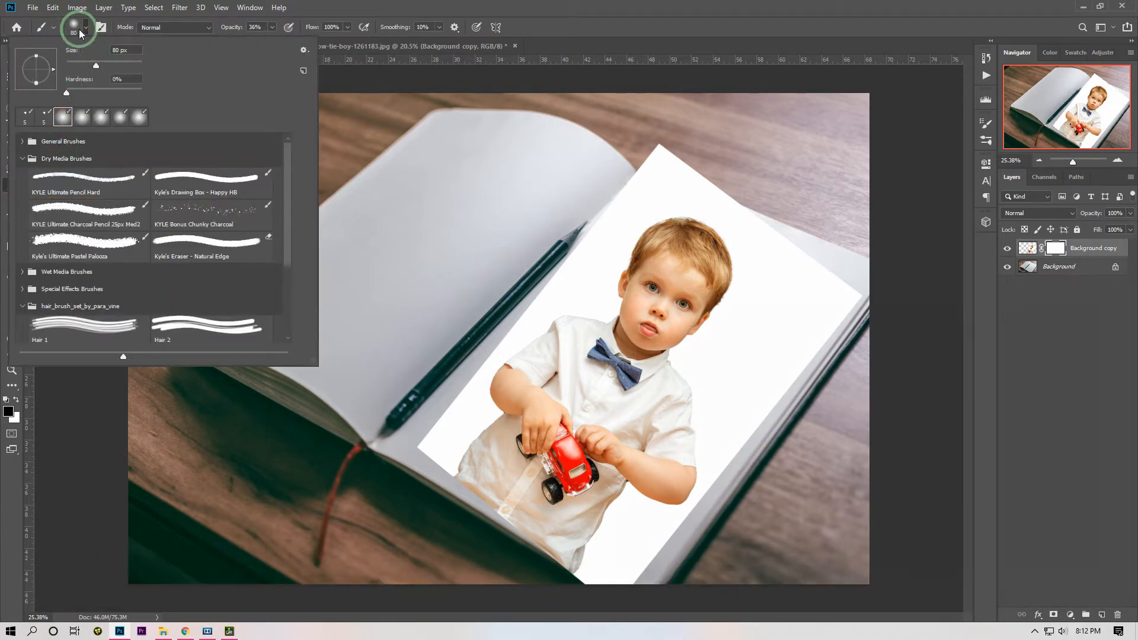
left_click(80, 33)
key("bracketright")
key("bracketright")
key("bracketright")
key("bracketright")
key("bracketright")
key("bracketright")
key("bracketright")
key("bracketright")
key("bracketright")
key("bracketright")
key("bracketright")
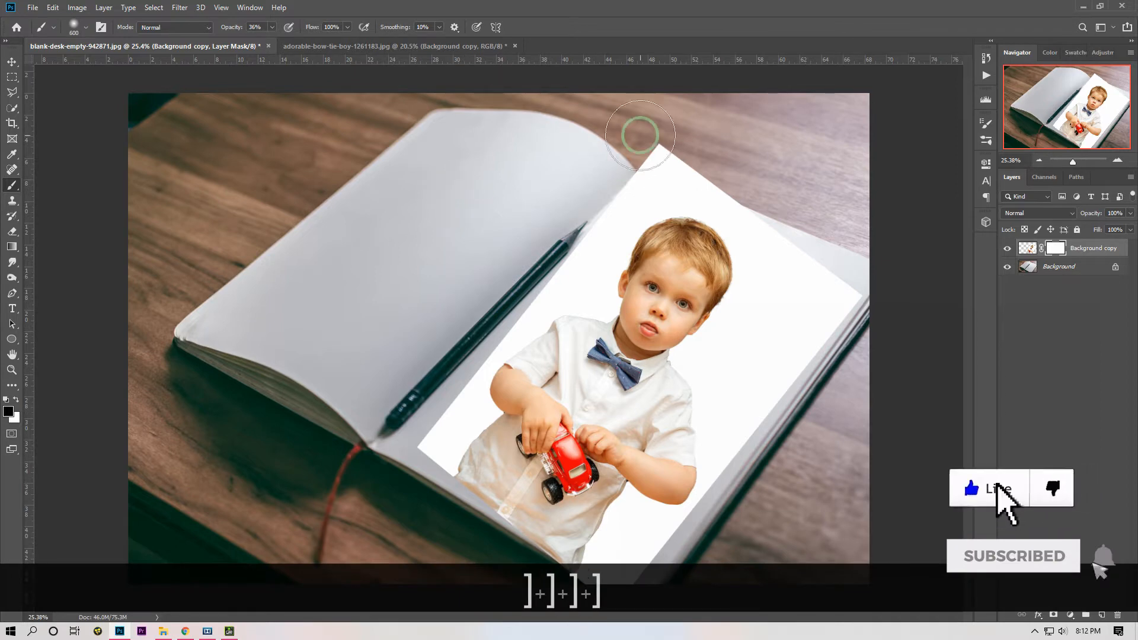
Mask out the photo corner extending past the page's upper edge with a 400 px brush, raising the brush opacity to 100%.
key("bracketleft")
key("bracketleft")
mouse_move(536, 198)
left_mouse_down()
mouse_move(725, 142)
mouse_move(650, 150)
left_mouse_up()
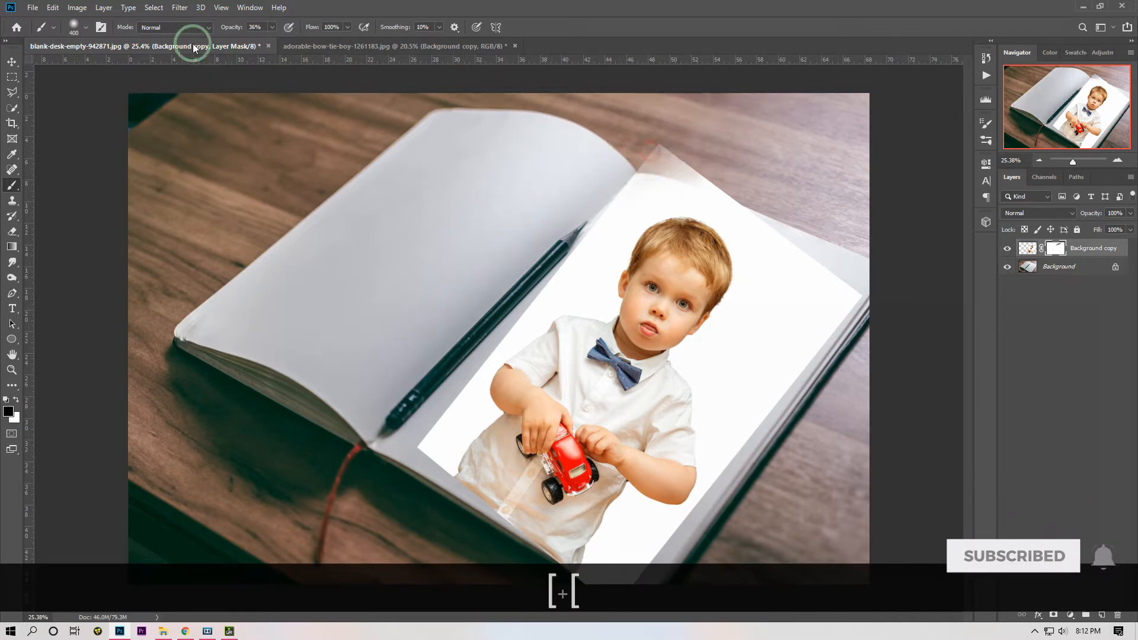
left_click_drag(231, 27, 279, 29)
left_click_drag(738, 133, 641, 159)
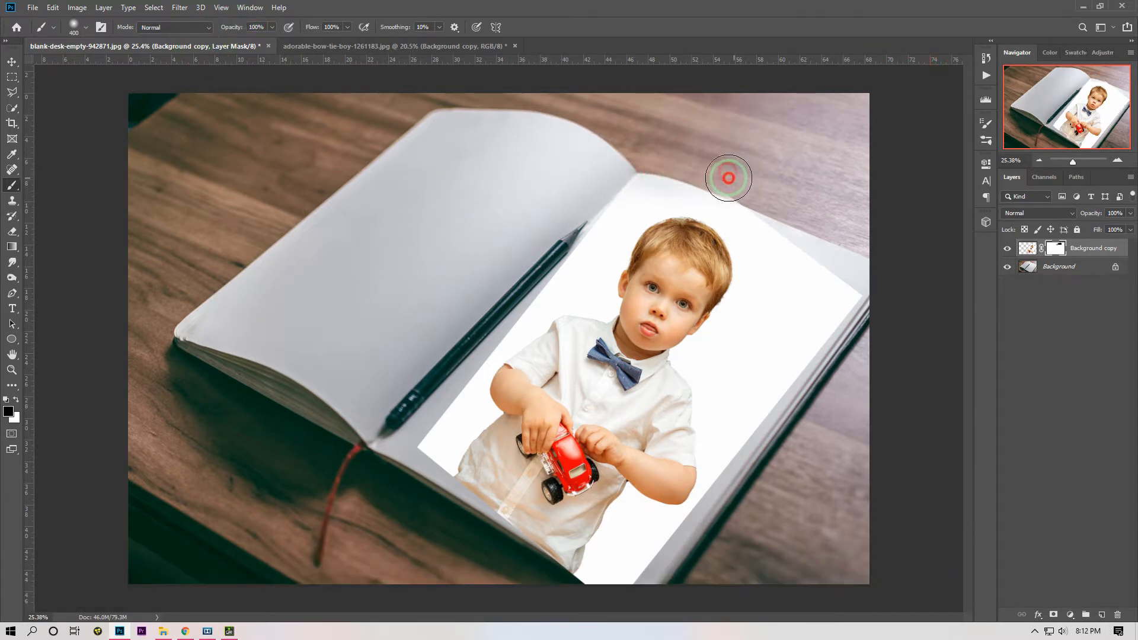
Mask out the white background from the boy's right side down to the page's lower edge, reducing the brush to 200 px.
mouse_move(786, 247)
left_mouse_down()
mouse_move(839, 309)
mouse_move(851, 299)
mouse_move(803, 311)
mouse_move(817, 400)
mouse_move(770, 421)
mouse_move(765, 345)
mouse_move(747, 465)
mouse_move(796, 280)
mouse_move(746, 371)
mouse_move(736, 461)
left_mouse_up()
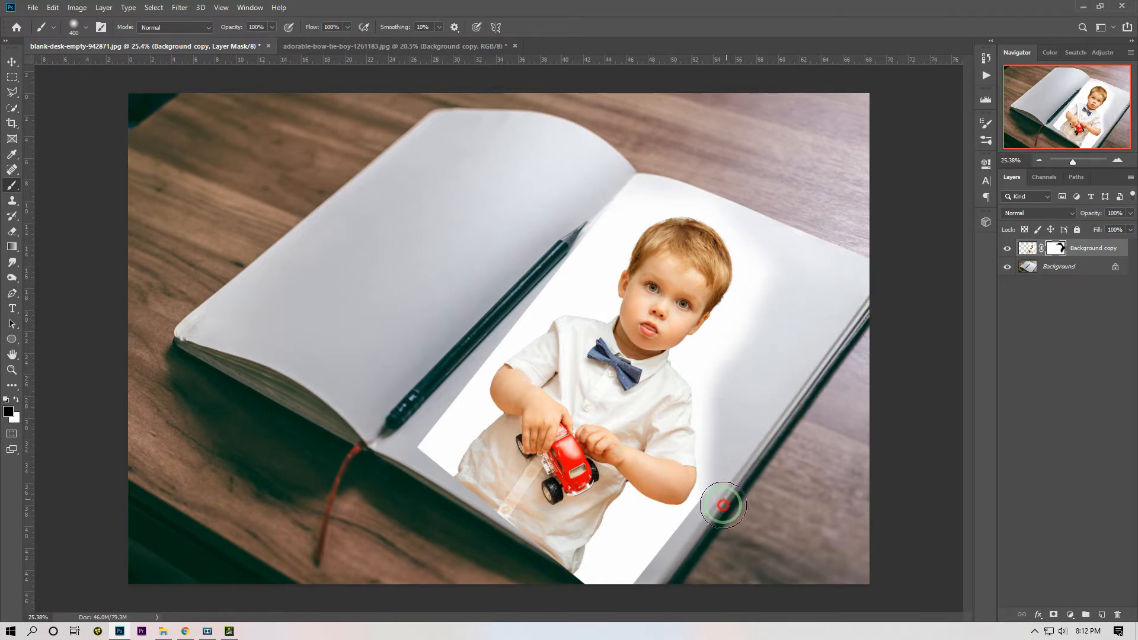
key("bracketleft")
key("bracketleft")
key("bracketleft")
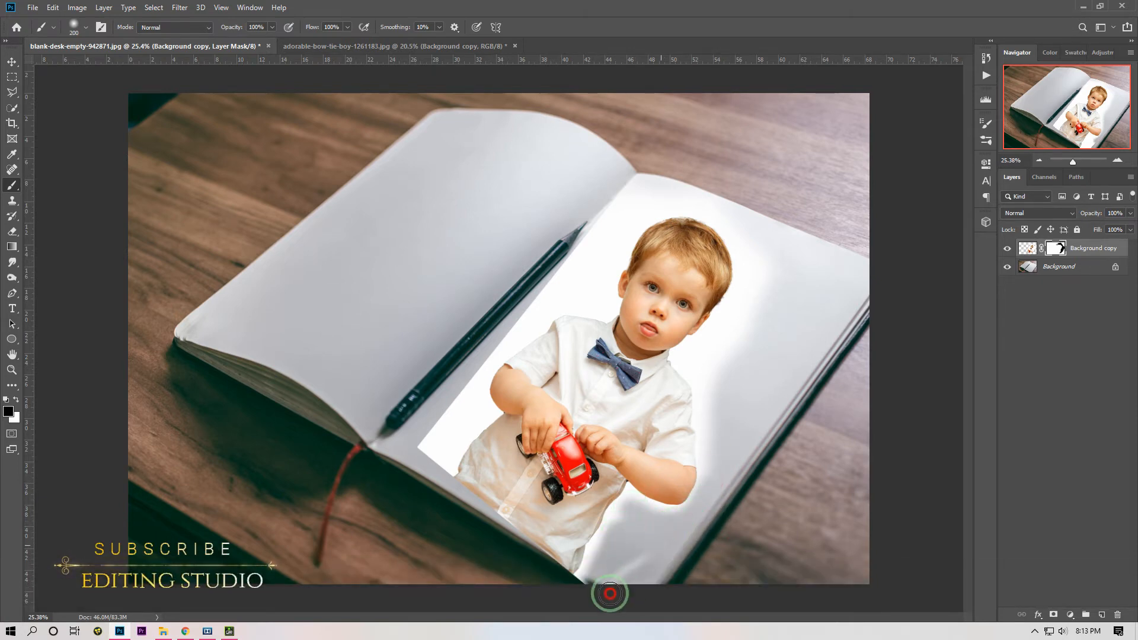
left_click_drag(610, 593, 616, 581)
Mask out the white edges around the page's lower-left corner and beside the boy's elbow, using 500 px and 200 px brushes.
scroll(386, 430, "down", 3)
key("bracketright")
key("bracketright")
key("bracketright")
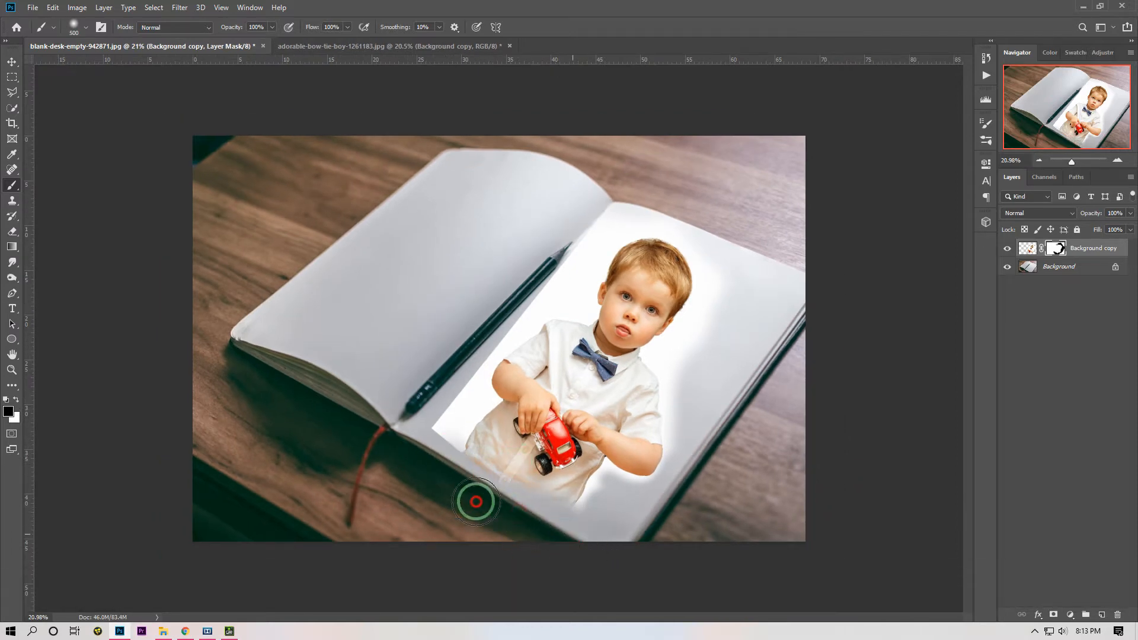
scroll(494, 375, "up", 2)
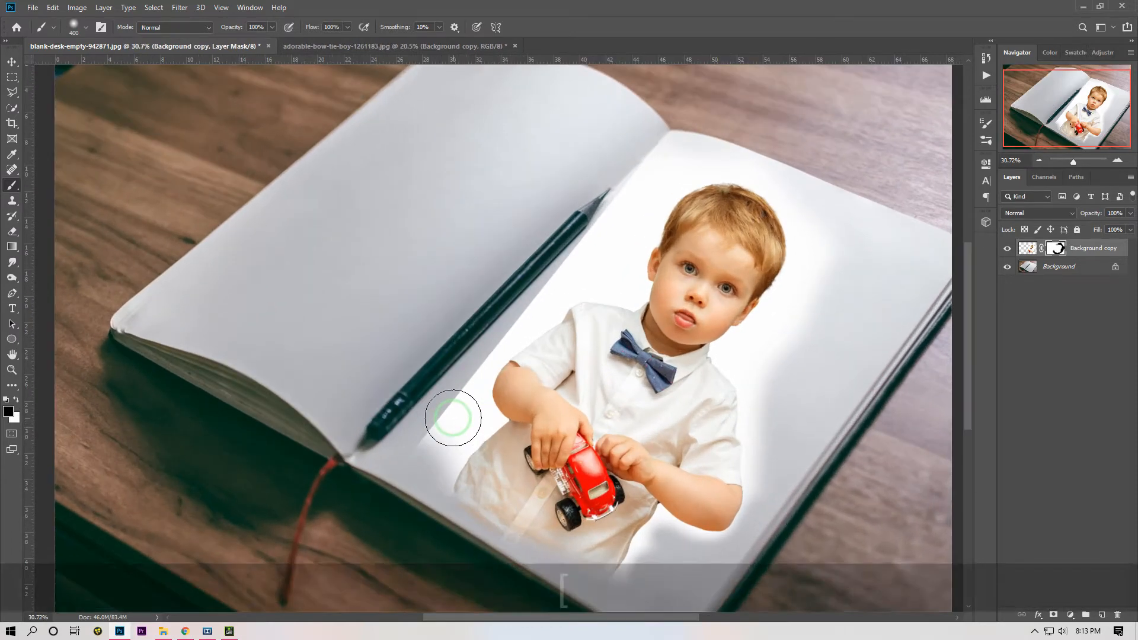
key("bracketleft")
key("bracketleft")
left_click_drag(477, 359, 431, 436)
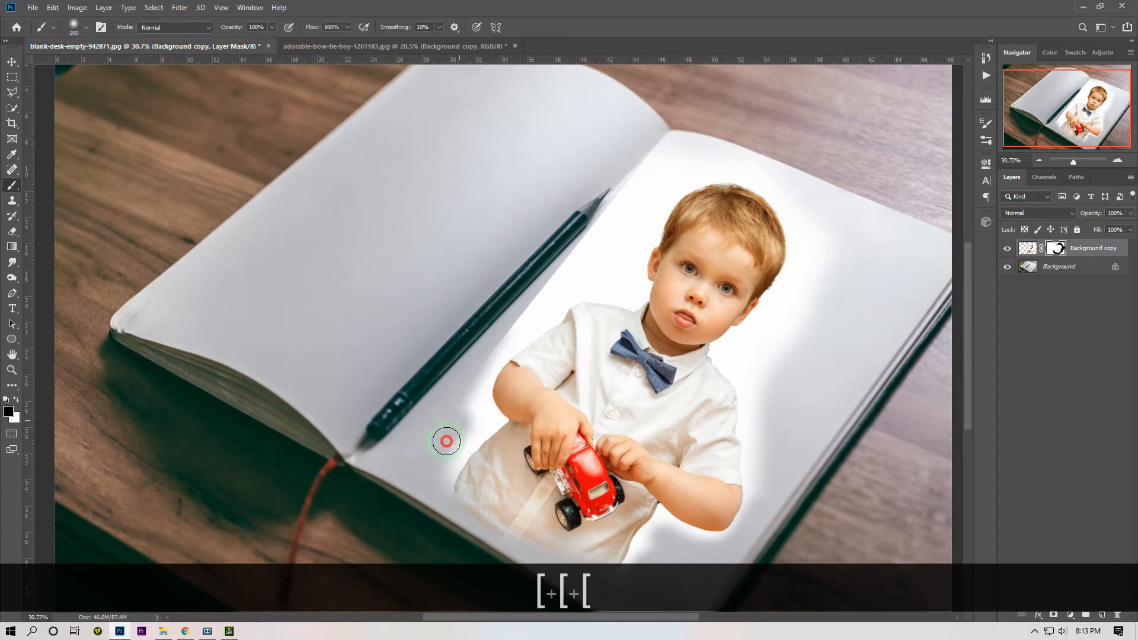
Mask out the remaining white background between the pencil and the boy and along the right of his head.
scroll(580, 268, "up", 1)
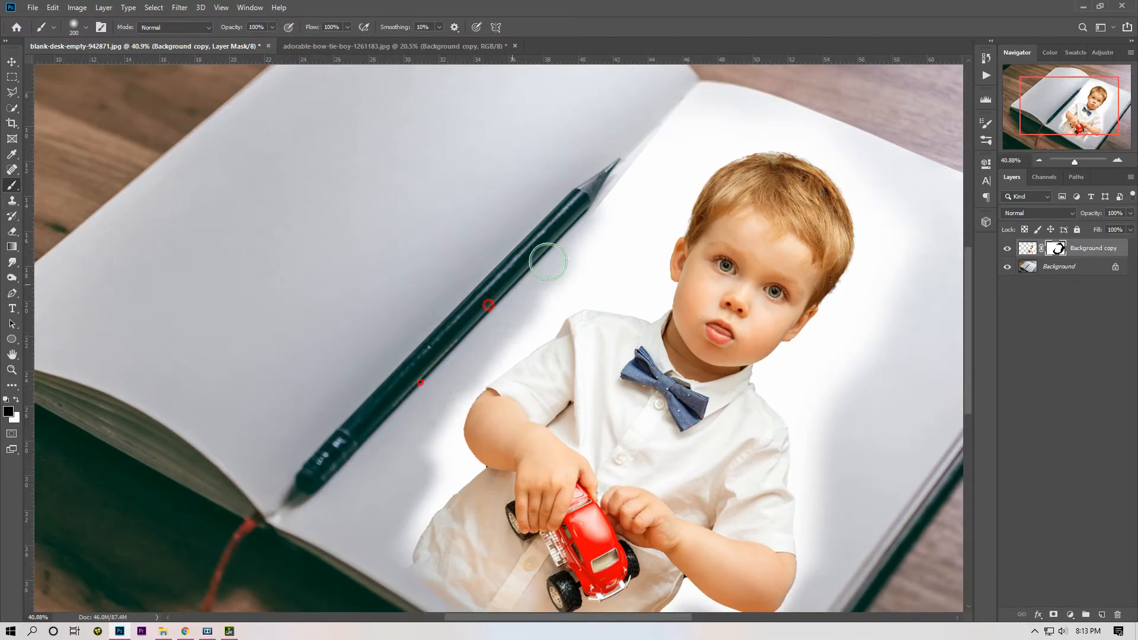
key("space")
left_click_drag(621, 180, 506, 284)
mouse_move(560, 234)
left_mouse_down()
mouse_move(495, 289)
mouse_move(521, 365)
mouse_move(510, 346)
mouse_move(354, 447)
mouse_move(388, 384)
left_mouse_up()
scroll(551, 249, "down", 2)
left_click_drag(728, 396, 684, 468)
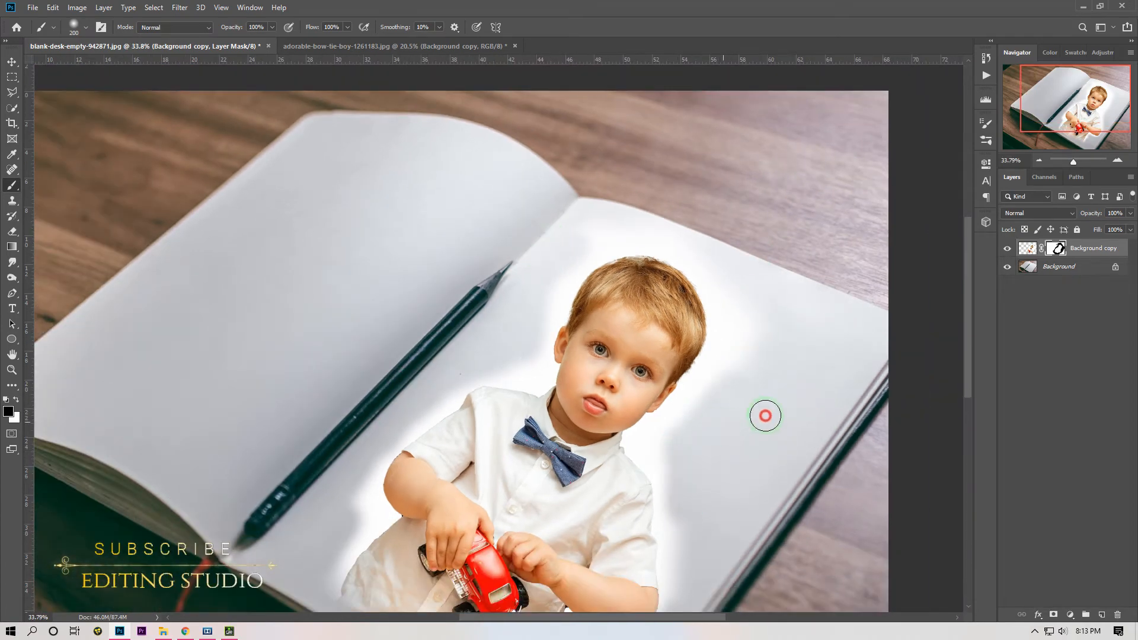
scroll(581, 427, "down", 2)
scroll(563, 408, "up", 1)
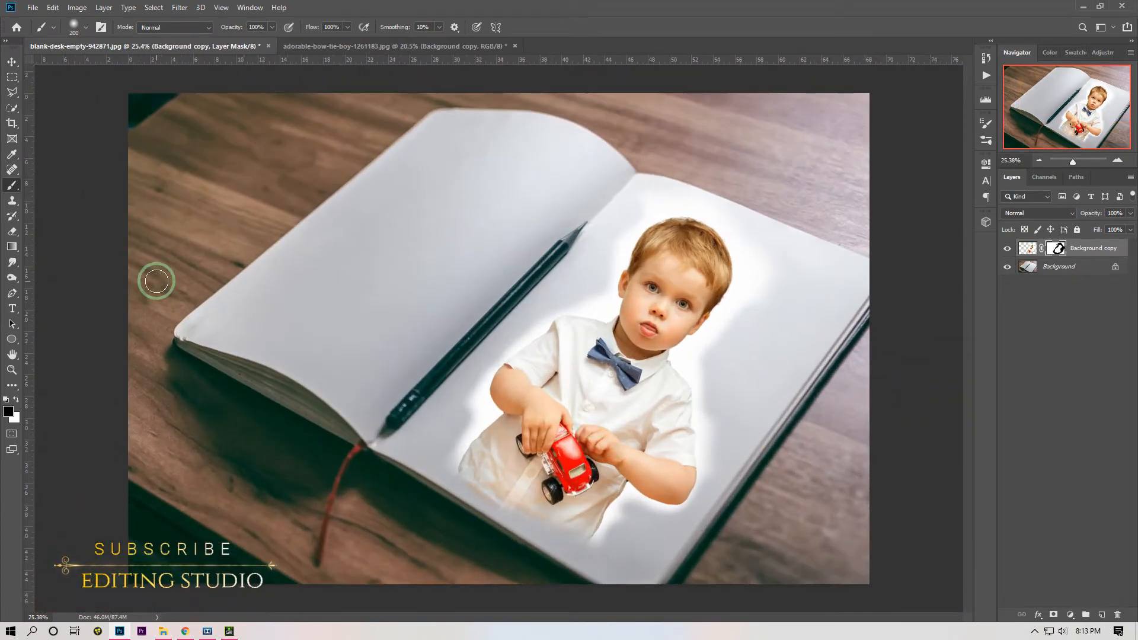
Fade the boy's lower shirt and forearm into the page on the mask with a 900 px brush at 48% opacity.
key("bracketright")
key("bracketright")
key("bracketright")
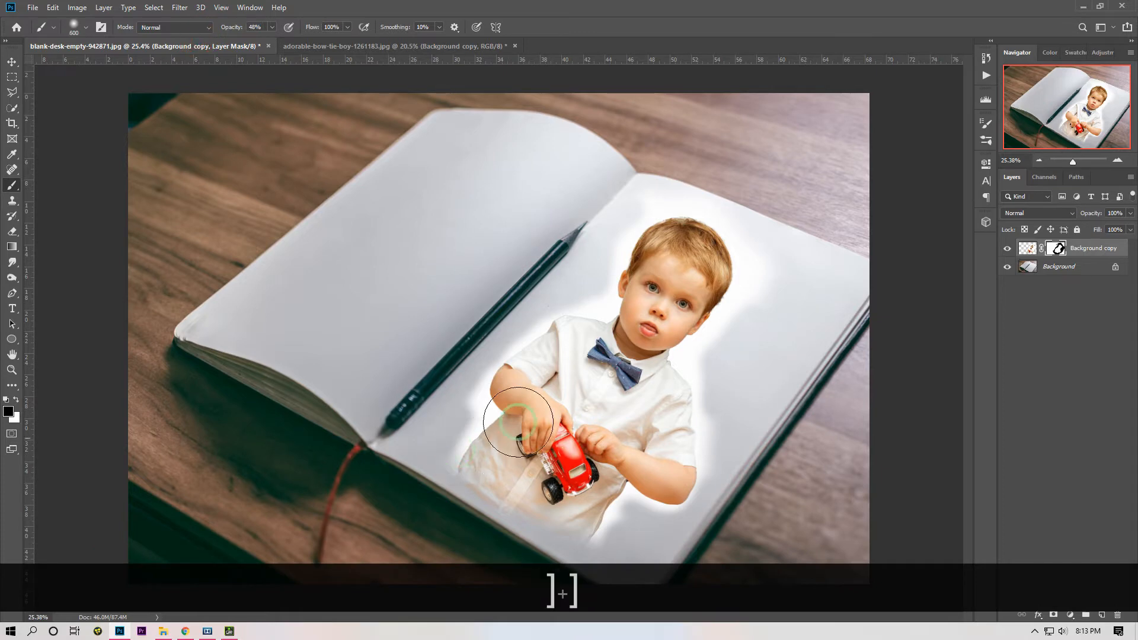
scroll(519, 422, "up", 4)
key("space")
key("bracketright")
key("bracketright")
key("bracketright")
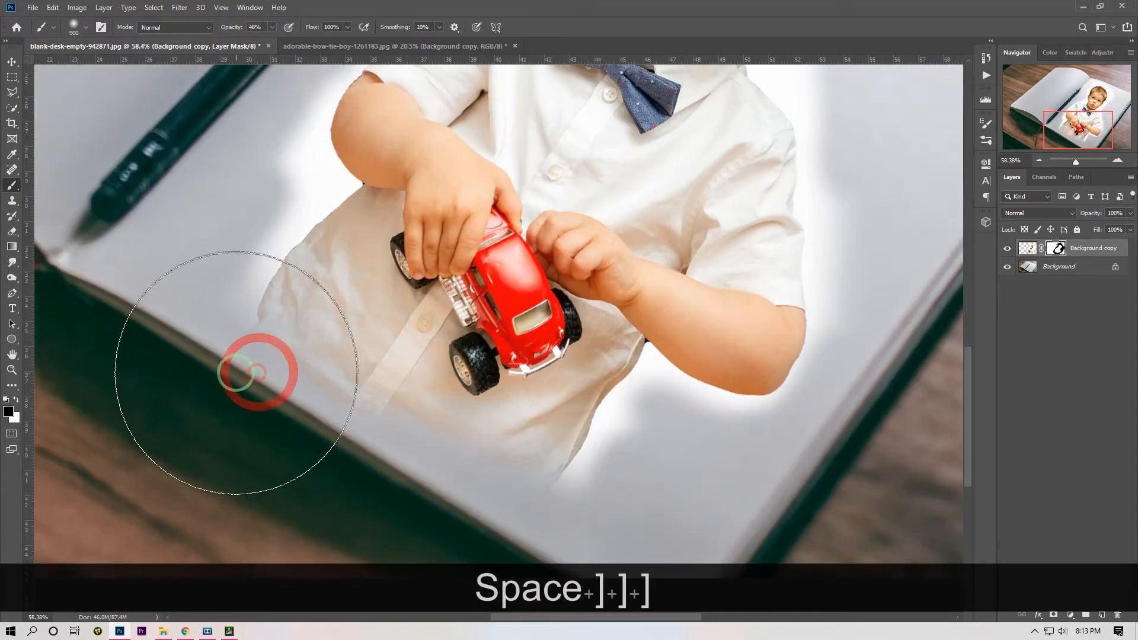
mouse_move(258, 372)
left_mouse_down()
mouse_move(287, 208)
mouse_move(361, 320)
mouse_move(614, 472)
mouse_move(356, 475)
mouse_move(671, 450)
mouse_move(538, 470)
mouse_move(374, 387)
left_mouse_up()
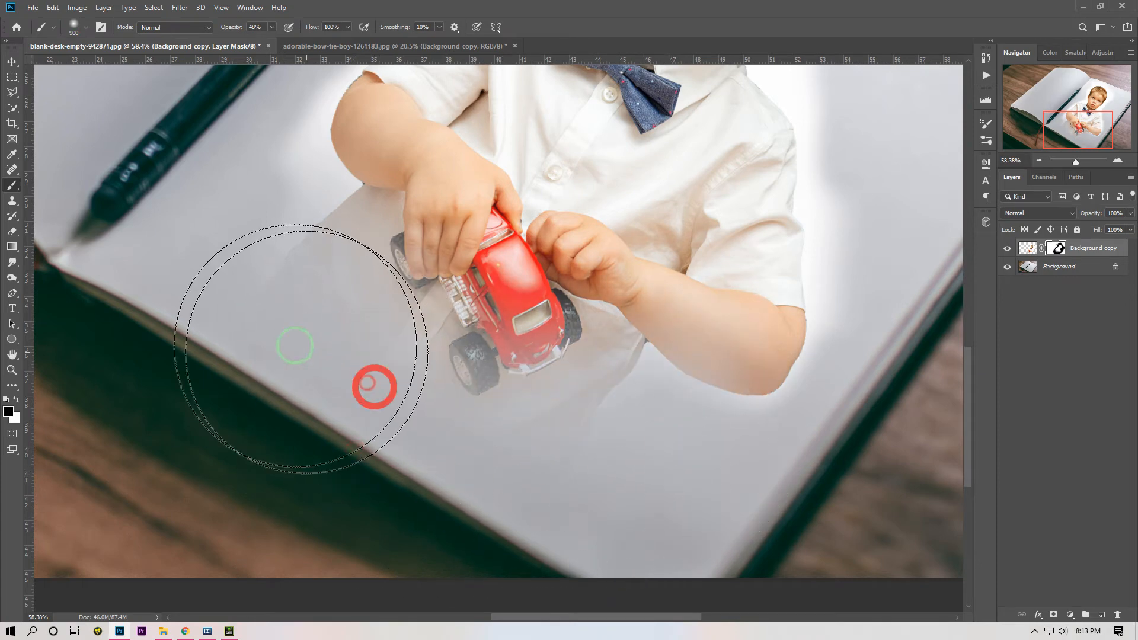
left_click(277, 237)
mouse_move(754, 367)
left_mouse_down()
mouse_move(831, 380)
mouse_move(587, 415)
left_mouse_up()
Soften the boy's arms, hands and toy car on the mask with the brush opacity lowered to 17%.
key("space")
left_click_drag(435, 305, 438, 402)
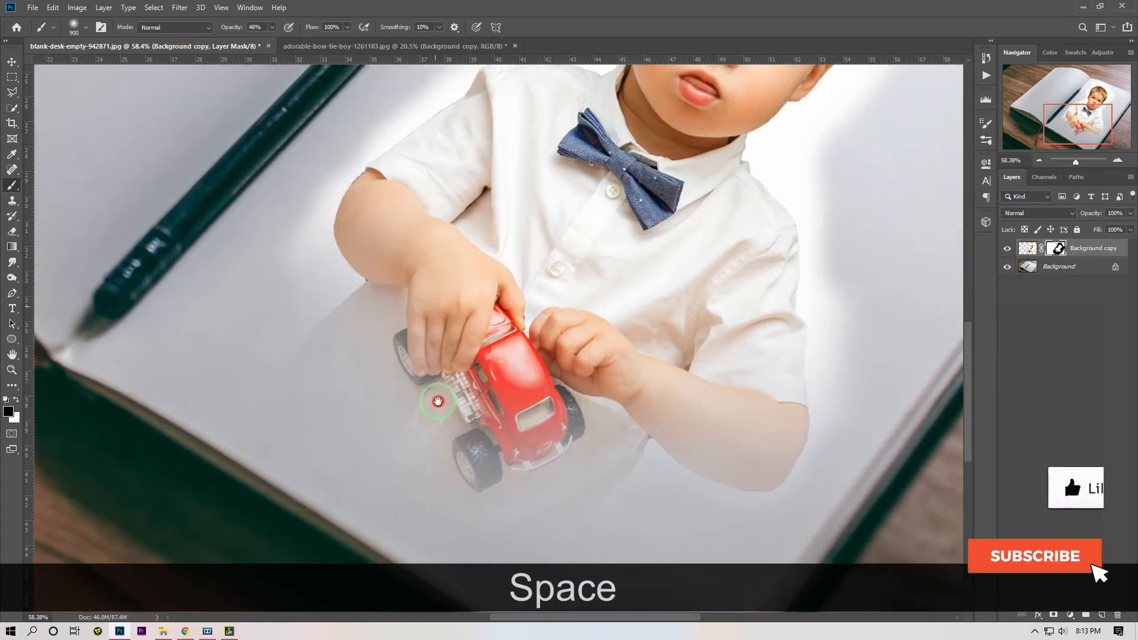
left_click_drag(231, 27, 202, 30)
mouse_move(392, 293)
left_mouse_down()
mouse_move(485, 341)
mouse_move(475, 379)
left_mouse_up()
scroll(465, 359, "down", 5)
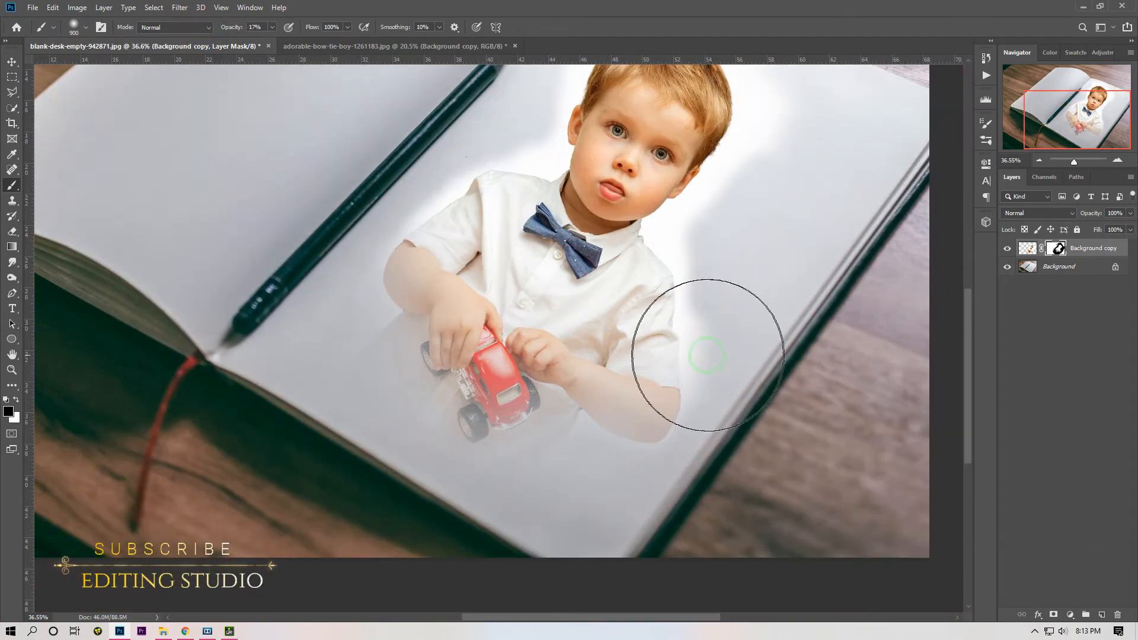
left_click_drag(708, 356, 681, 419)
scroll(623, 331, "down", 4)
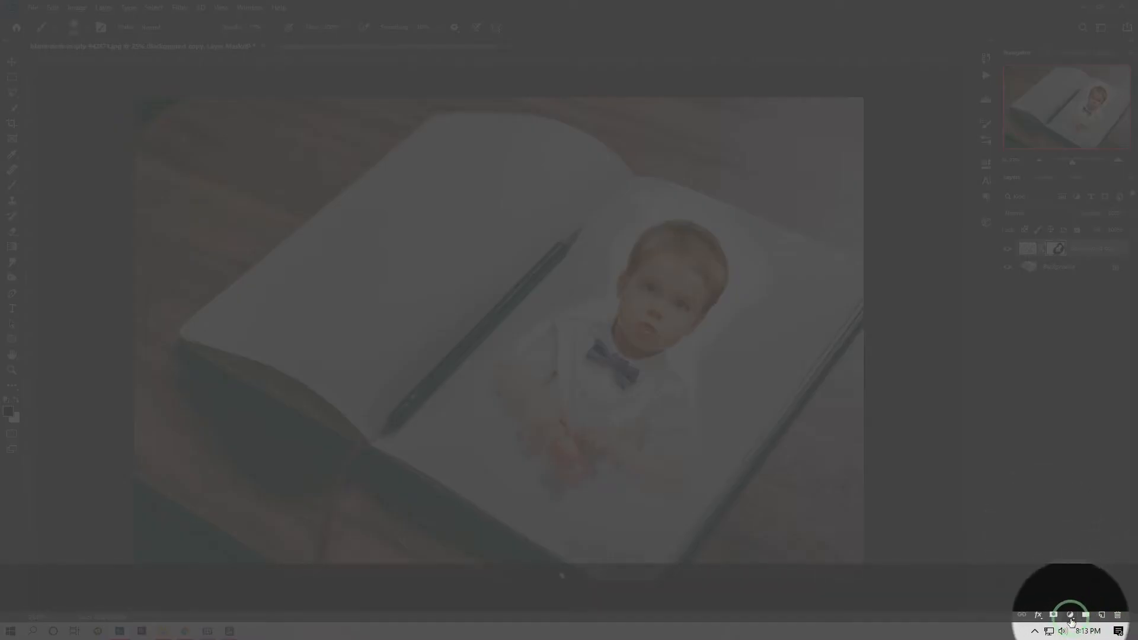
Add a white solid color fill layer and place it beneath the boy layer.
left_click(1070, 614)
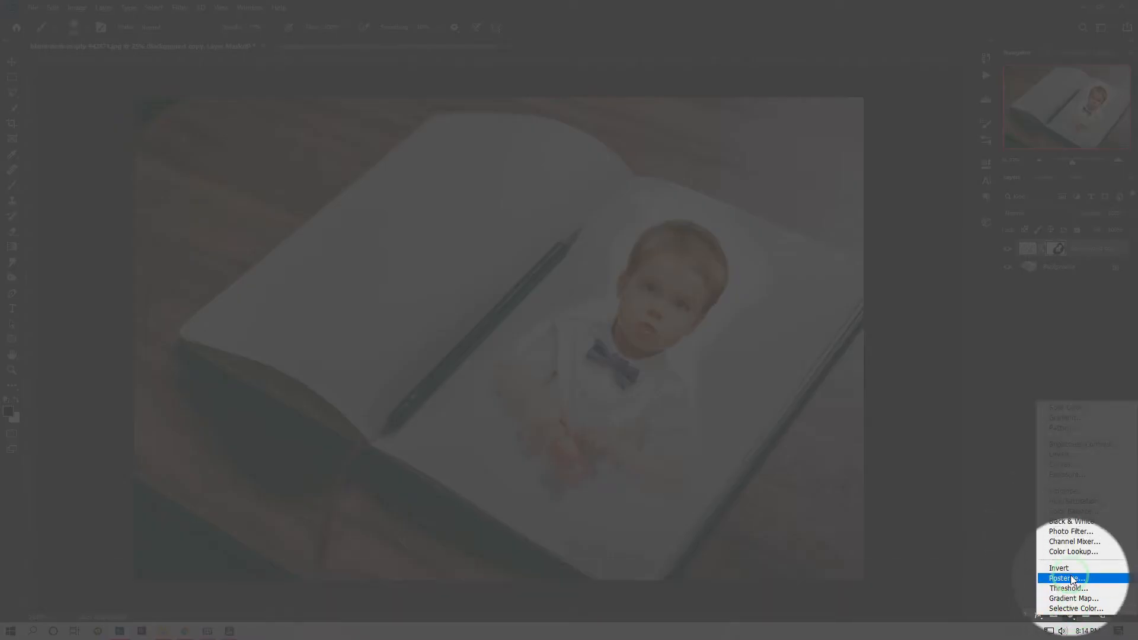
left_click(1065, 408)
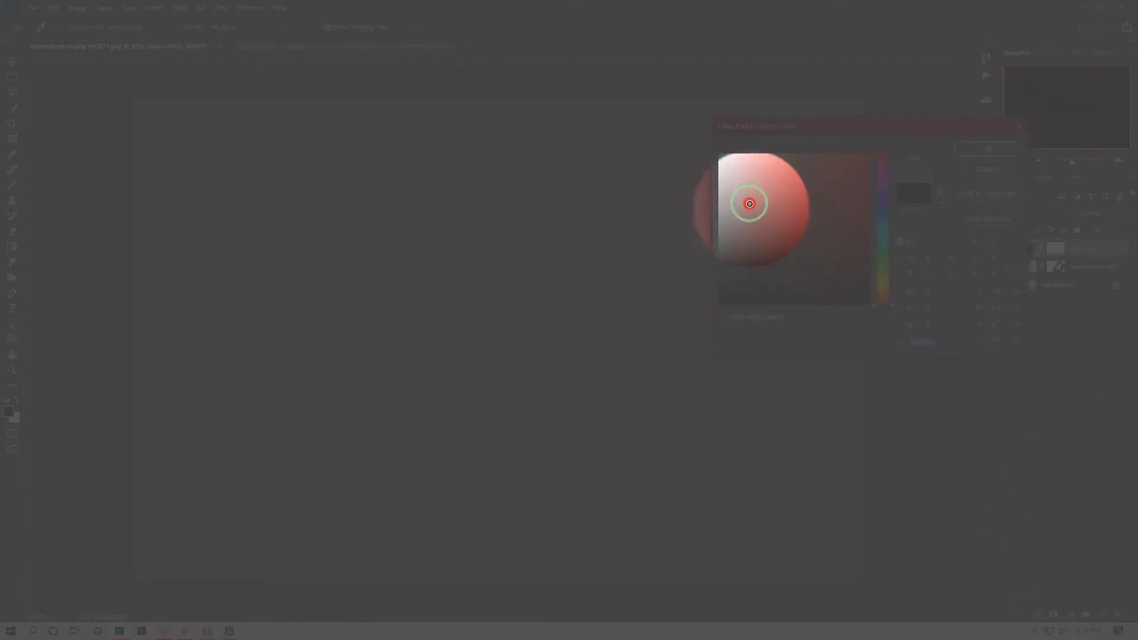
left_click_drag(750, 203, 719, 154)
left_click(978, 149)
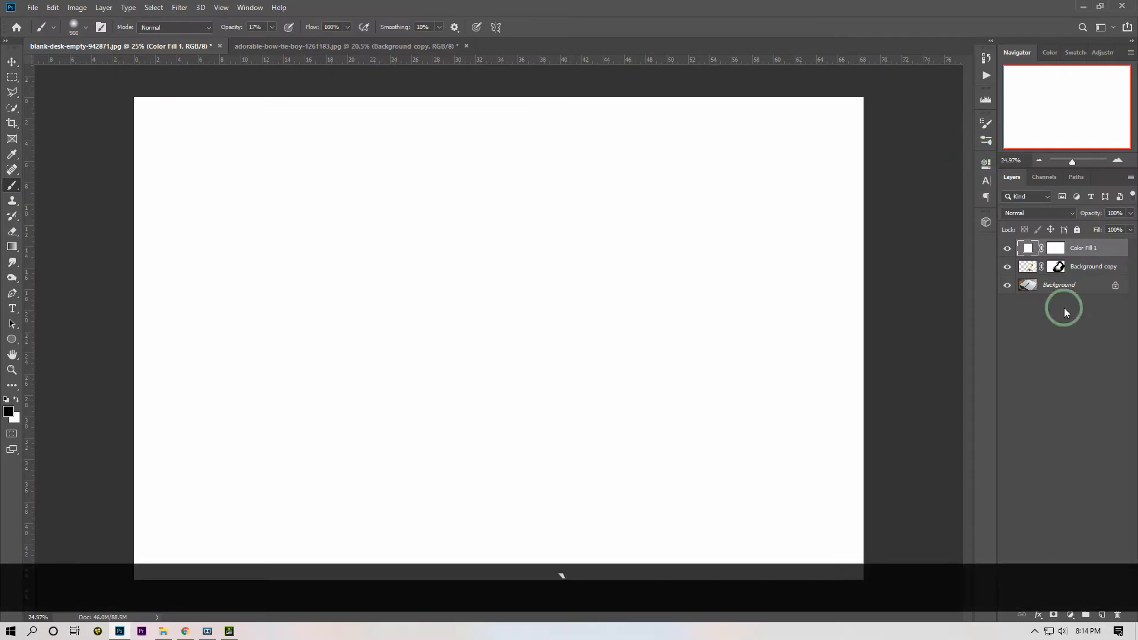
left_click_drag(1100, 263, 1101, 274)
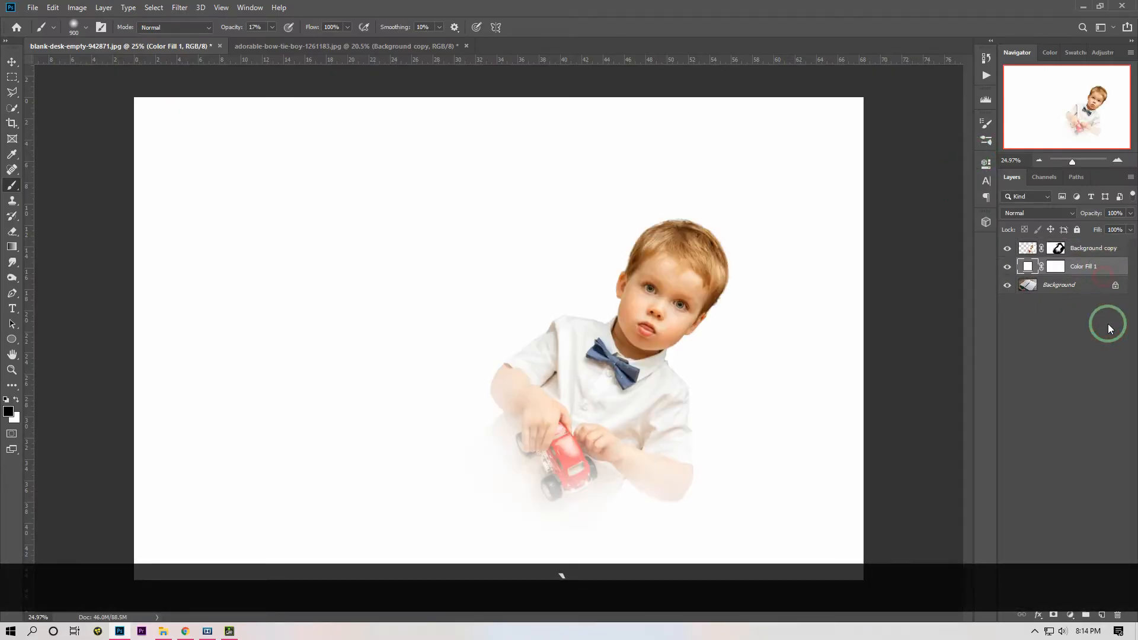
Convert the boy layer and the white fill layer together into one smart object for smart filters.
left_click(1102, 248, "ctrl")
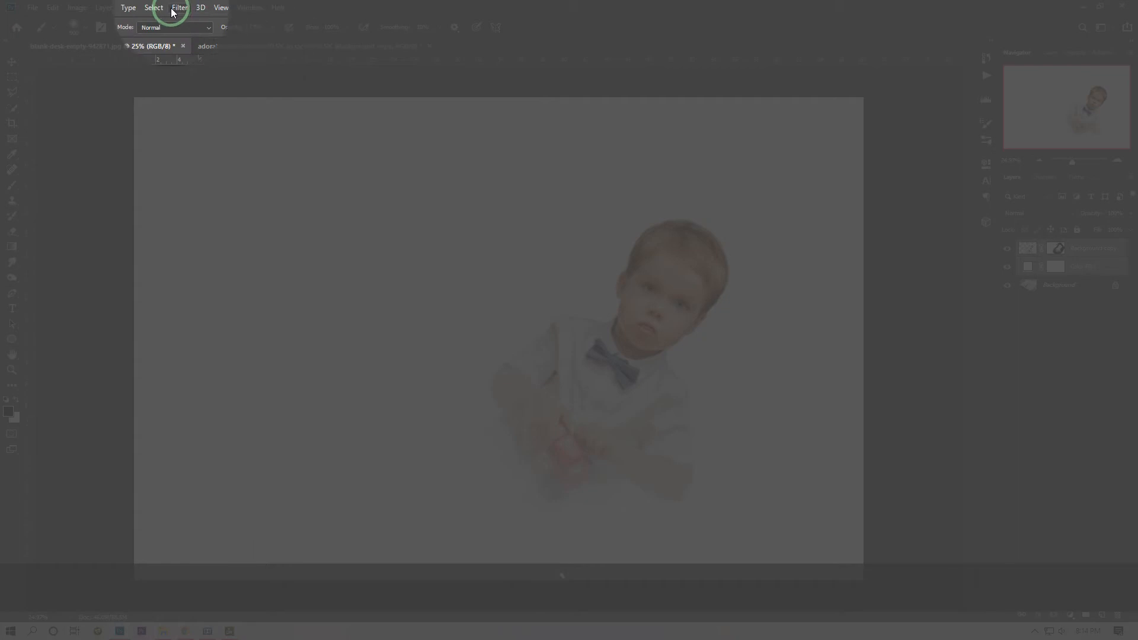
left_click(180, 7)
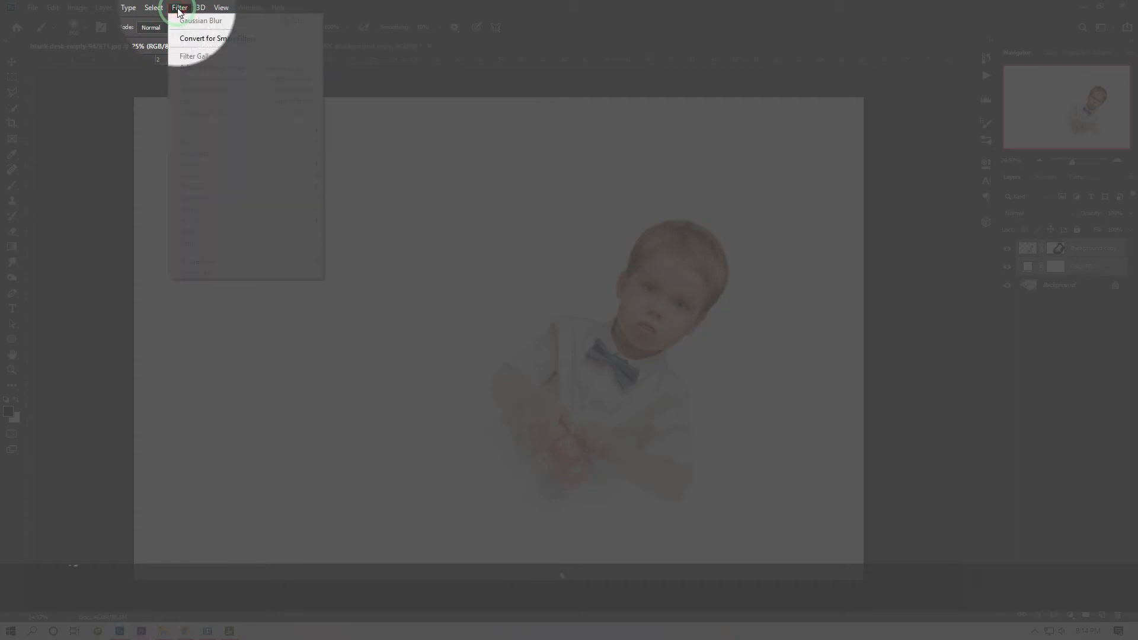
left_click(235, 39)
left_click(553, 241)
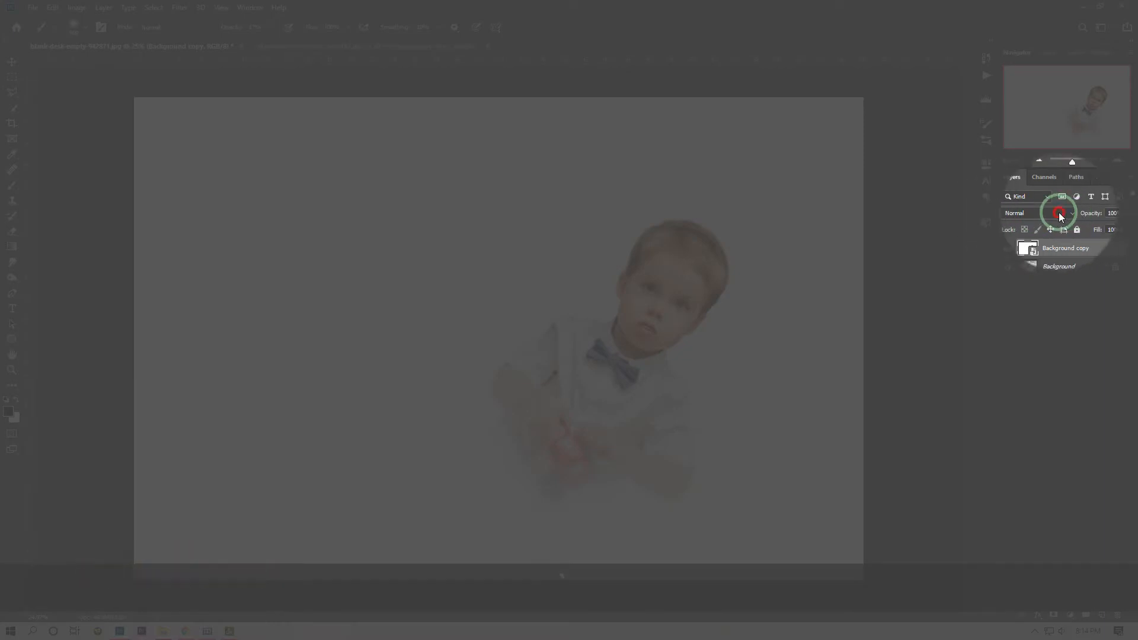
Set the combined smart object's blend mode to Multiply and deselect the layer.
left_click(1060, 214)
left_click(1022, 260)
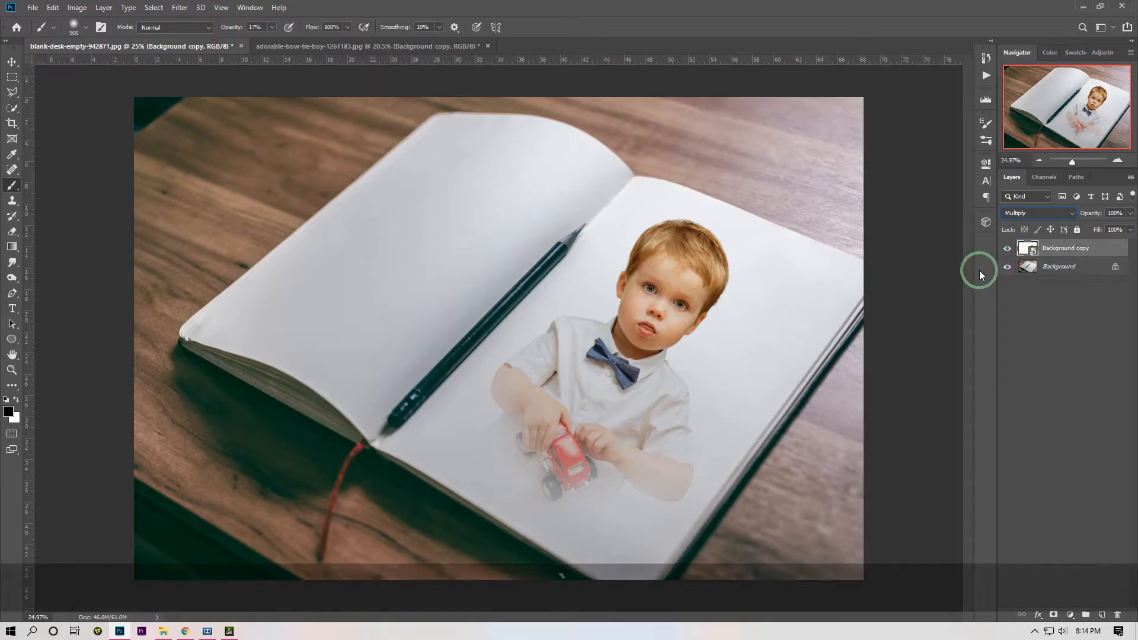
left_click(11, 62)
left_click(61, 183)
Examine the blend of the boy's face, shirt and arms with the notebook page up close and in full view.
scroll(701, 311, "up", 5)
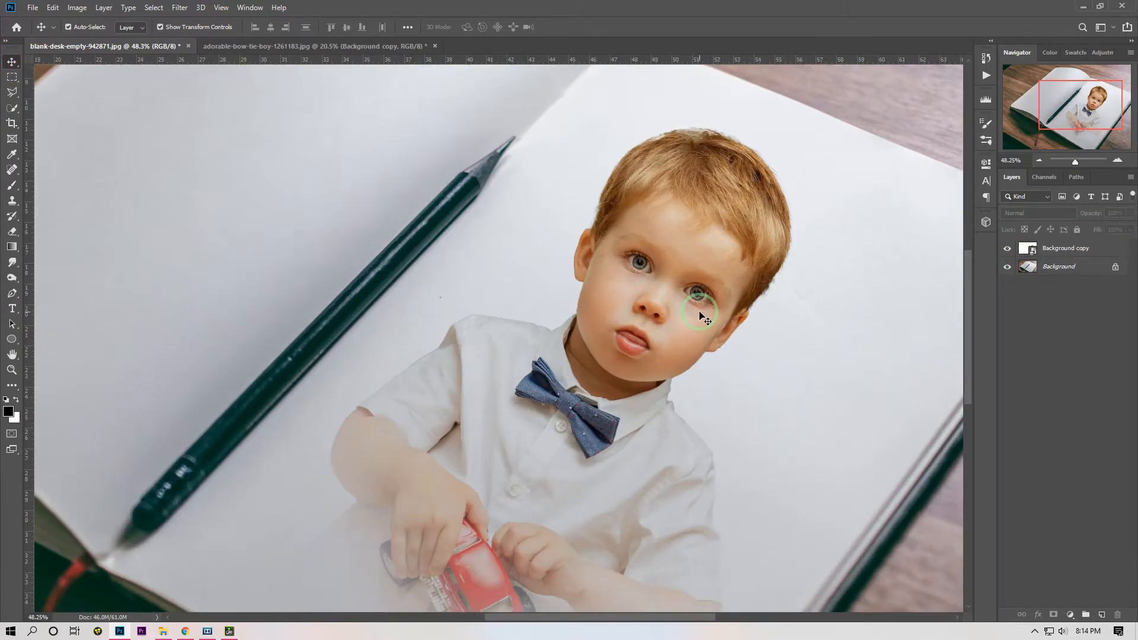
key("space")
left_click_drag(691, 356, 642, 212)
left_click_drag(538, 391, 48, 432)
left_click_drag(520, 228, 670, 338)
scroll(671, 338, "up", 5)
key("space")
left_click_drag(453, 421, 758, 261)
left_click_drag(697, 471, 584, 223)
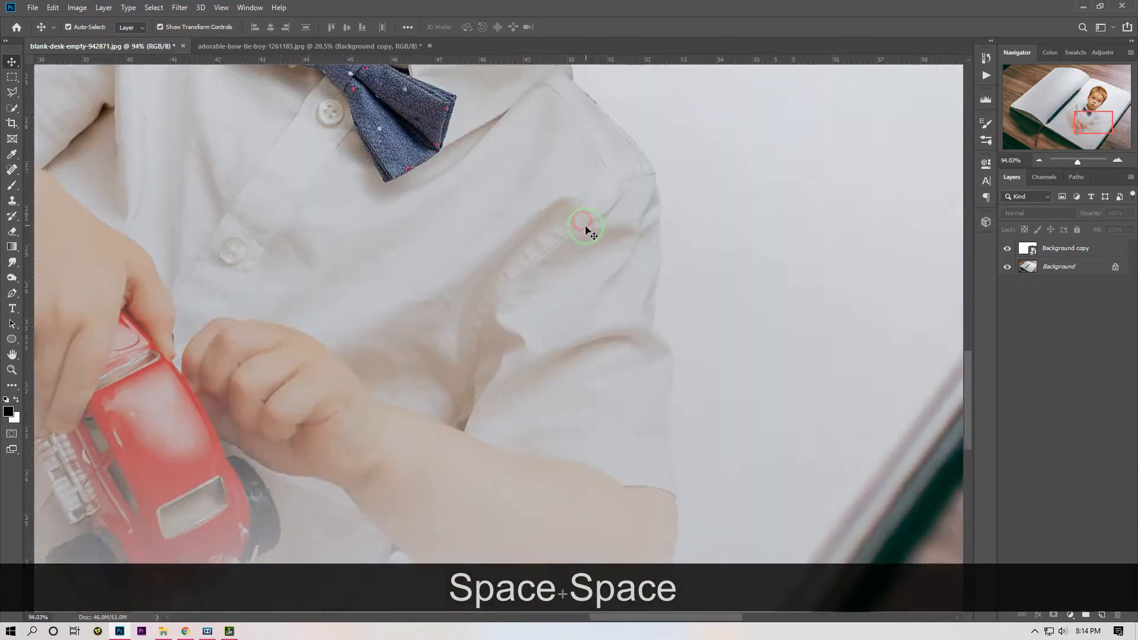
scroll(583, 223, "down", 6)
left_click_drag(470, 211, 763, 365)
scroll(763, 365, "down", 4)
left_click_drag(746, 326, 513, 405)
scroll(633, 278, "down", 3)
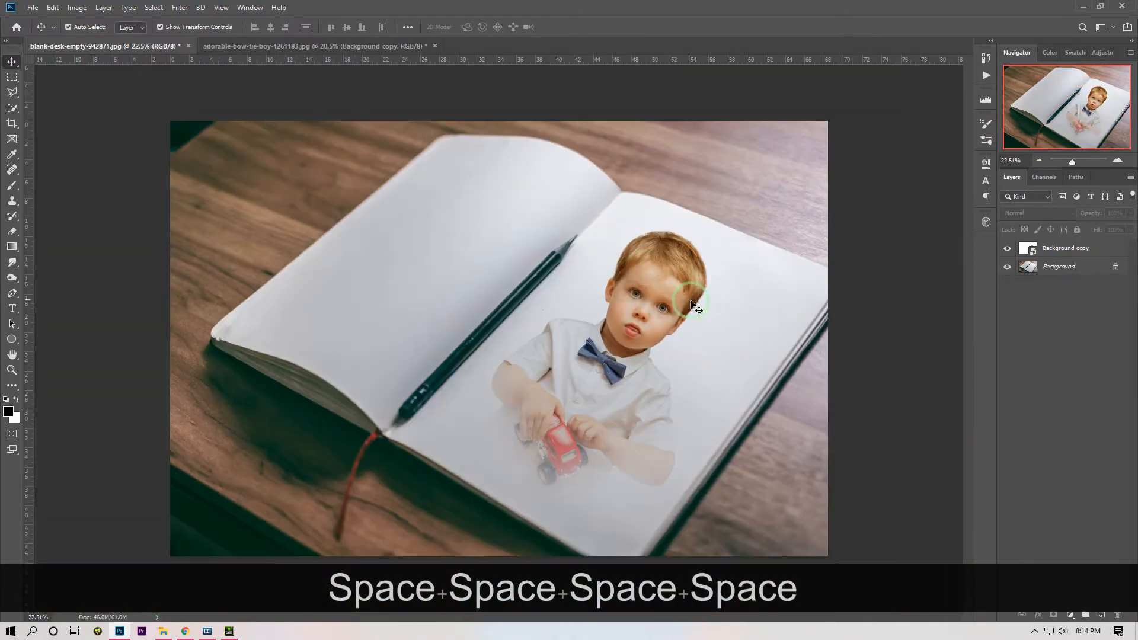
Open the Filter Gallery on the combined smart object with the Graphic Pen sketch filter and bring the boy's face into the preview.
scroll(606, 335, "down", 1)
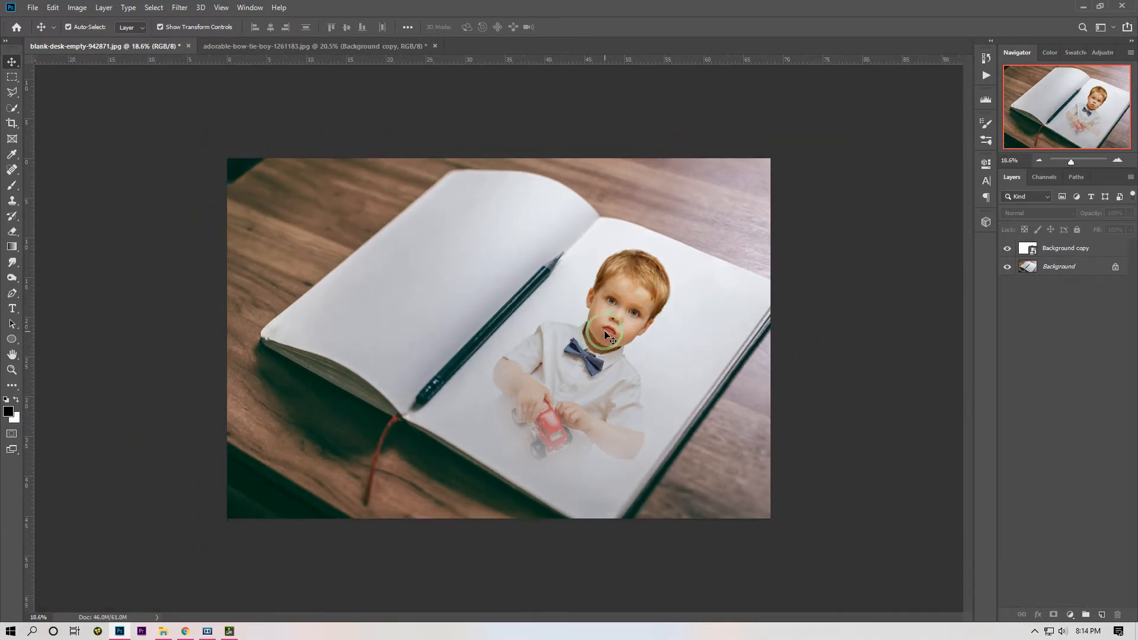
left_click(1067, 248)
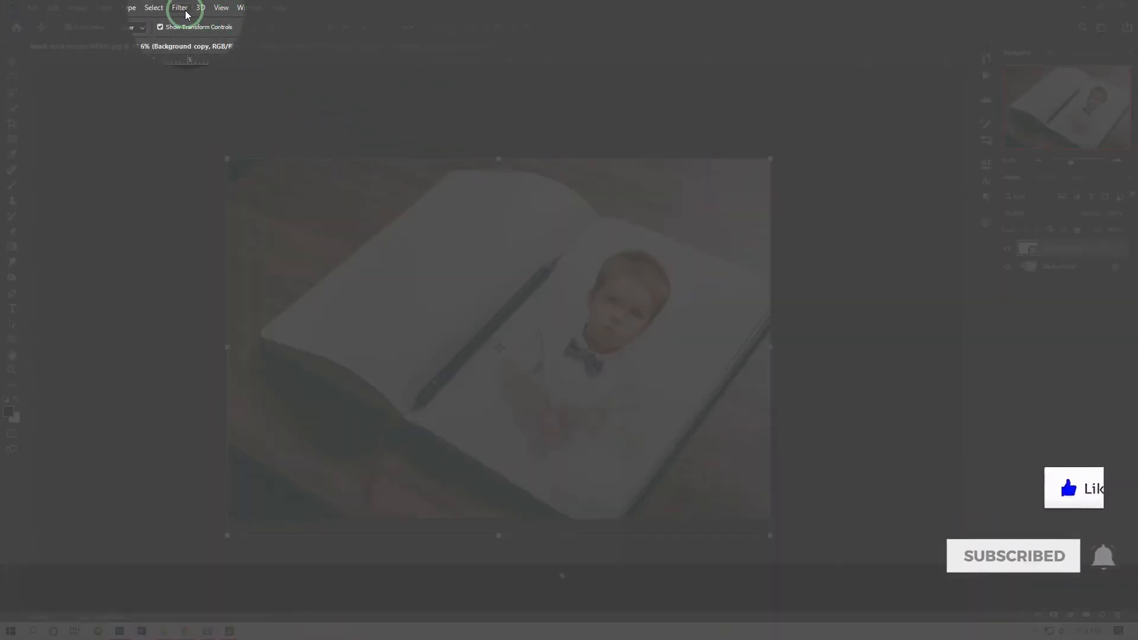
left_click(180, 8)
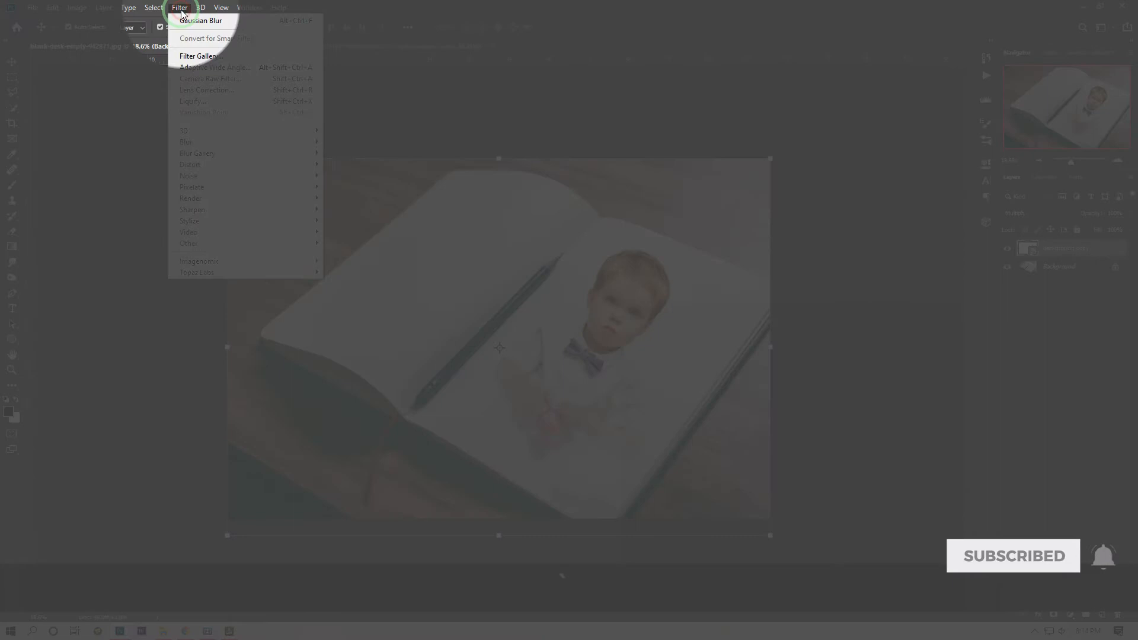
left_click(201, 56)
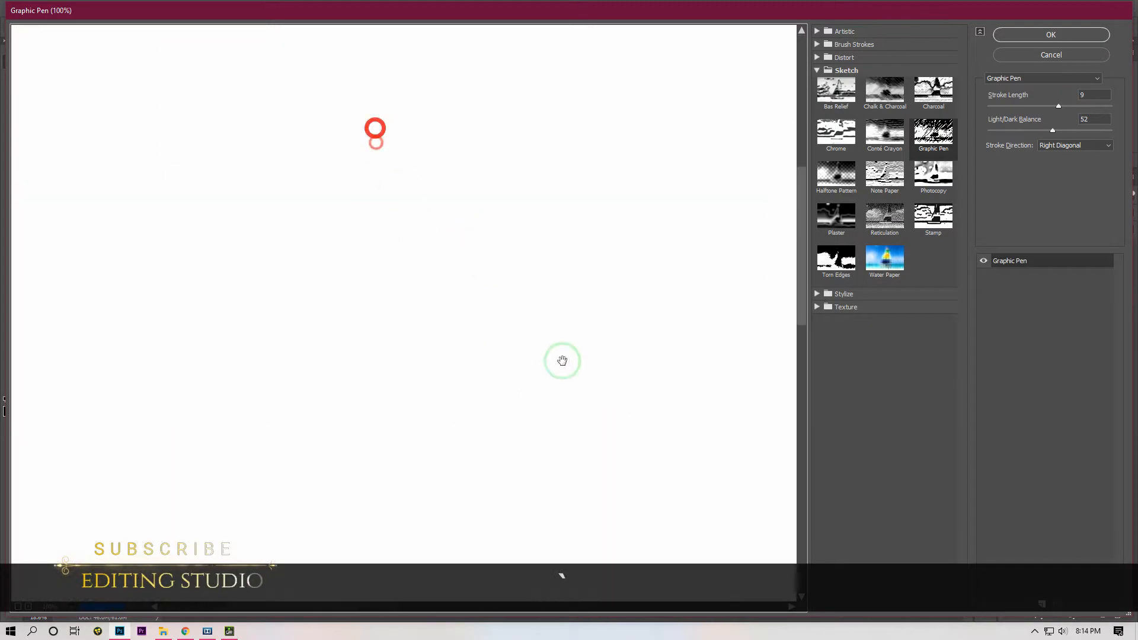
left_click_drag(563, 361, 393, 91)
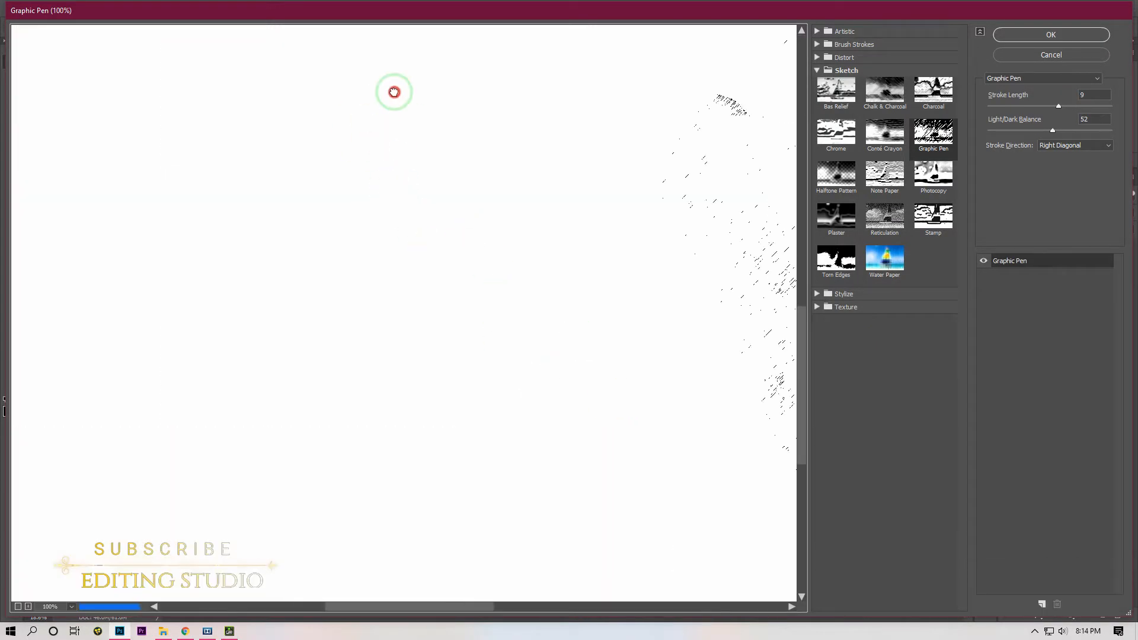
left_click_drag(628, 288, 387, 273)
left_click_drag(676, 298, 536, 495)
left_click_drag(681, 195, 541, 383)
mouse_move(722, 155)
left_mouse_down()
mouse_move(475, 253)
mouse_move(495, 276)
left_mouse_up()
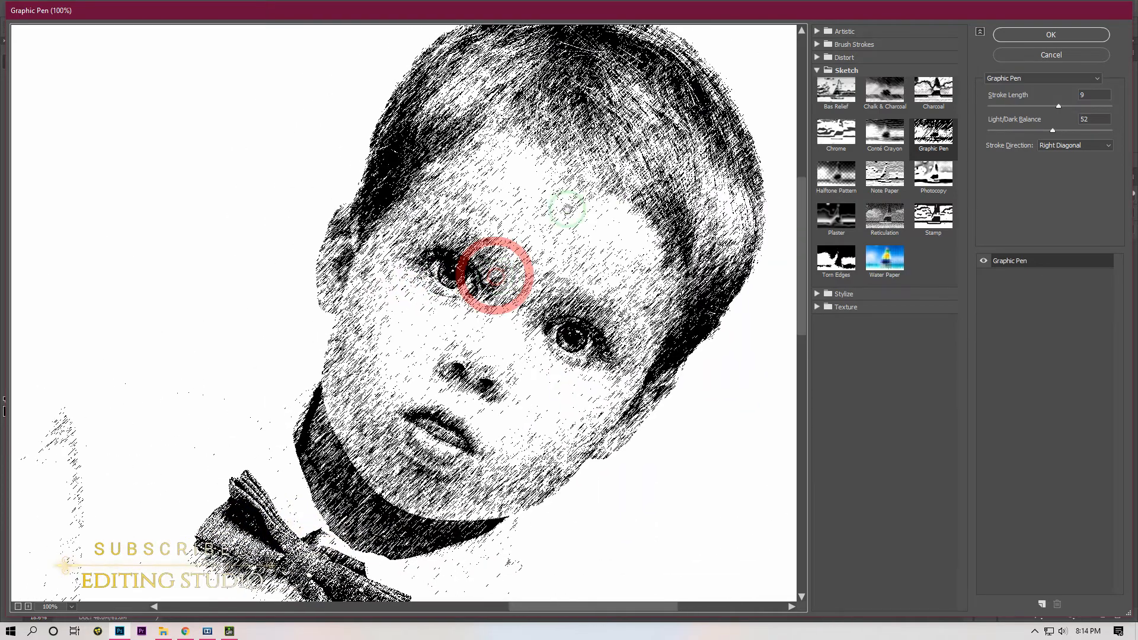
left_click_drag(562, 181, 592, 213)
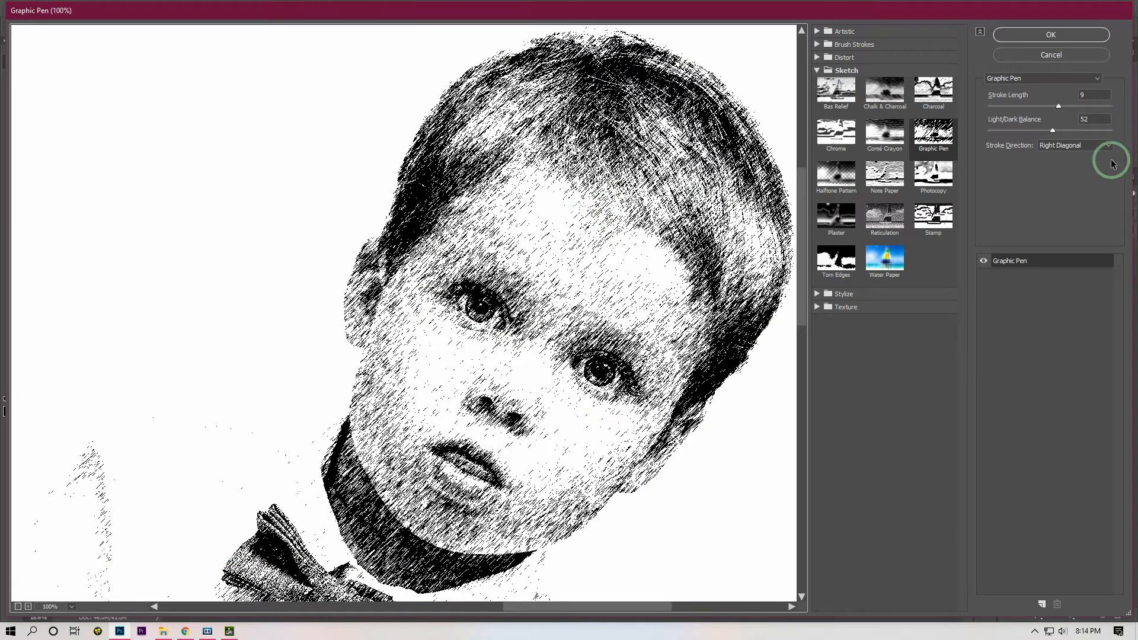
Try the Horizontal, Left Diagonal, Vertical and Right Diagonal stroke directions of the Graphic Pen filter on the boy's face.
left_click(1072, 143)
left_click(1070, 160)
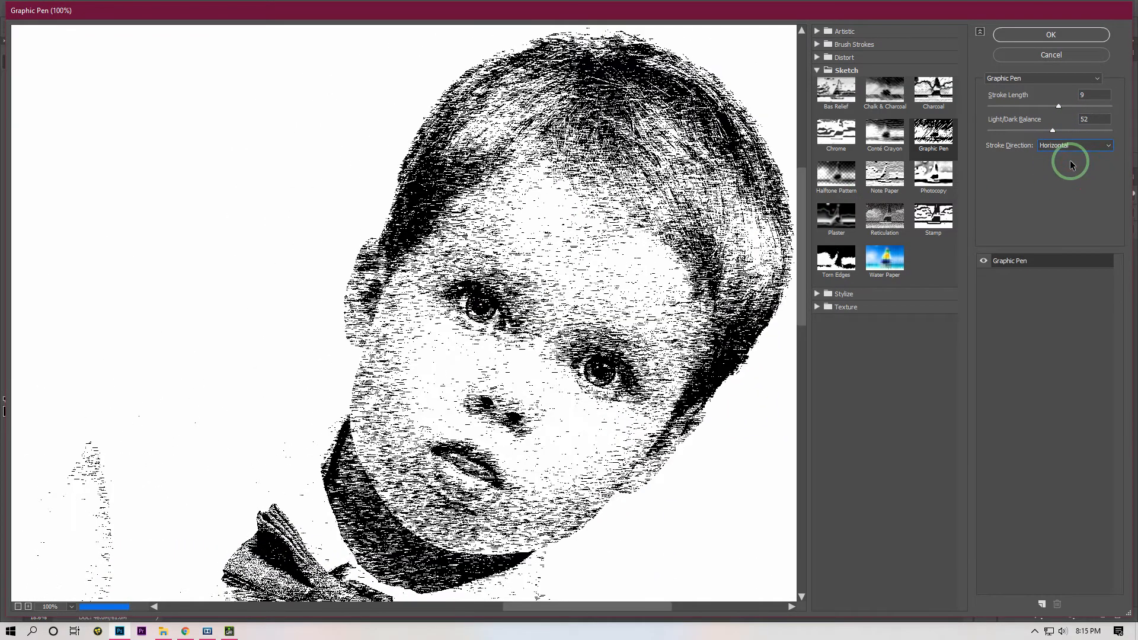
left_click(1076, 148)
left_click(1067, 167)
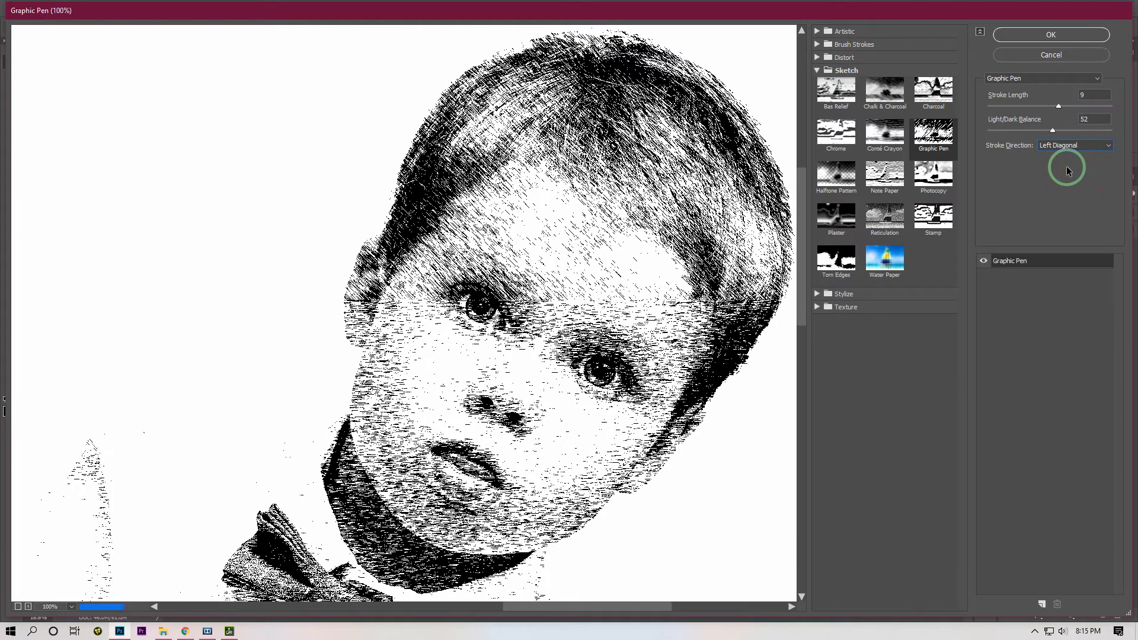
left_click(1065, 151)
left_click(1057, 180)
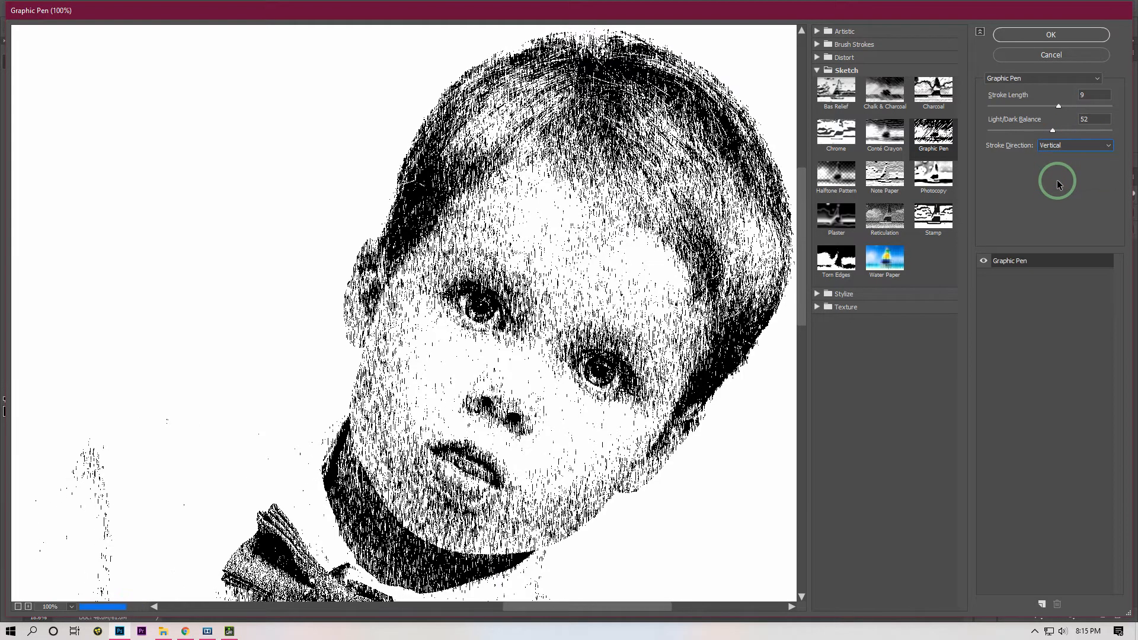
scroll(574, 250, "down", 6)
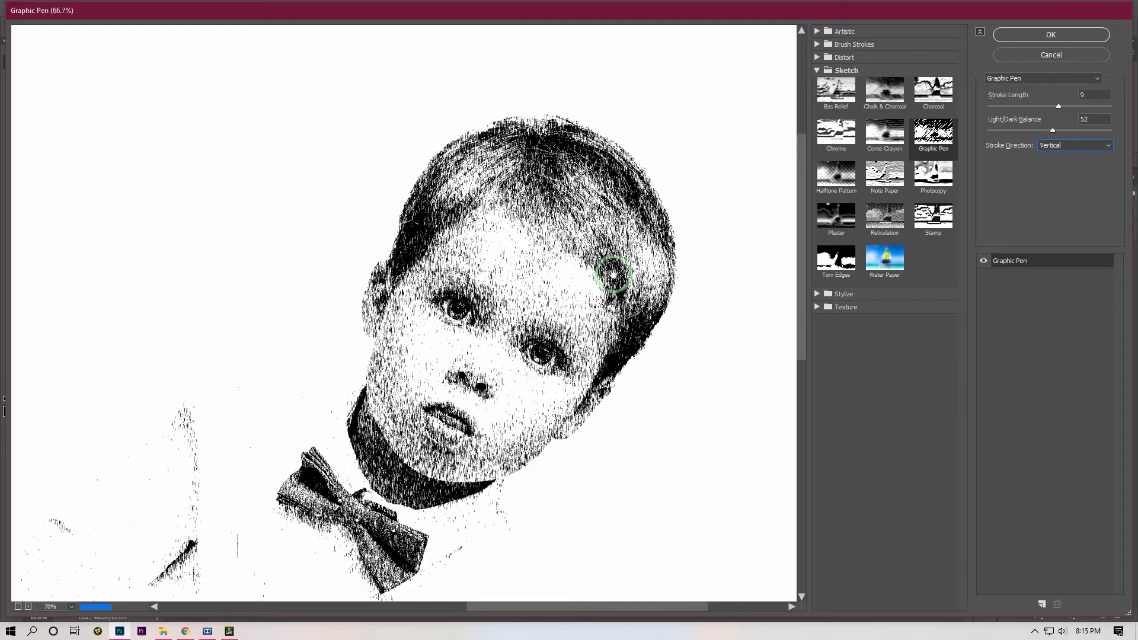
left_click(1077, 146)
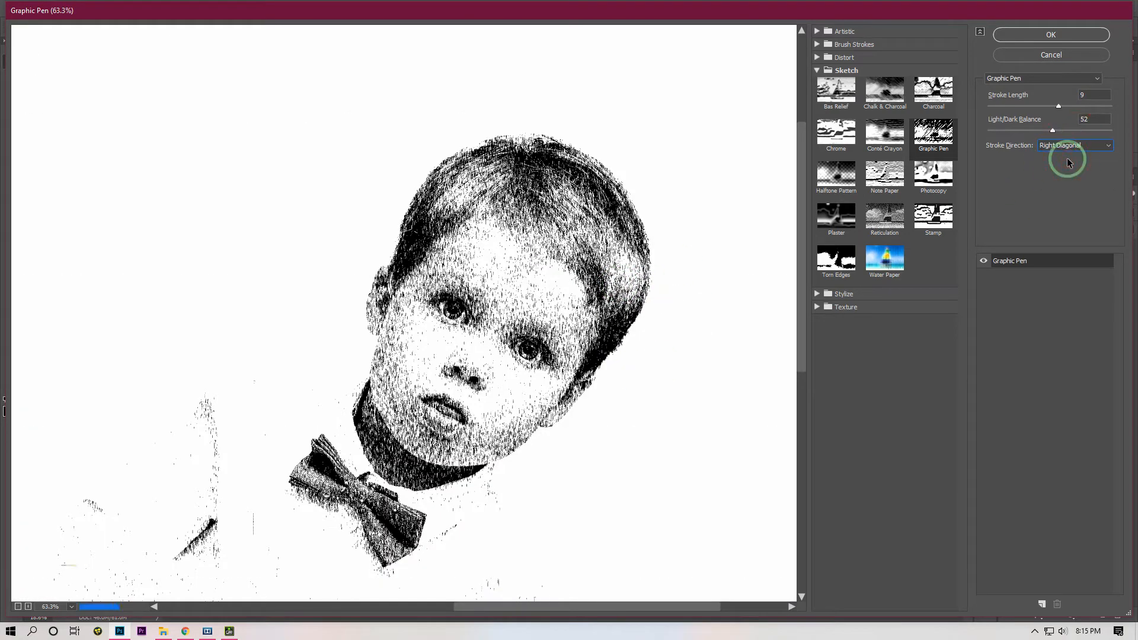
left_click(1068, 148)
left_click(1071, 171)
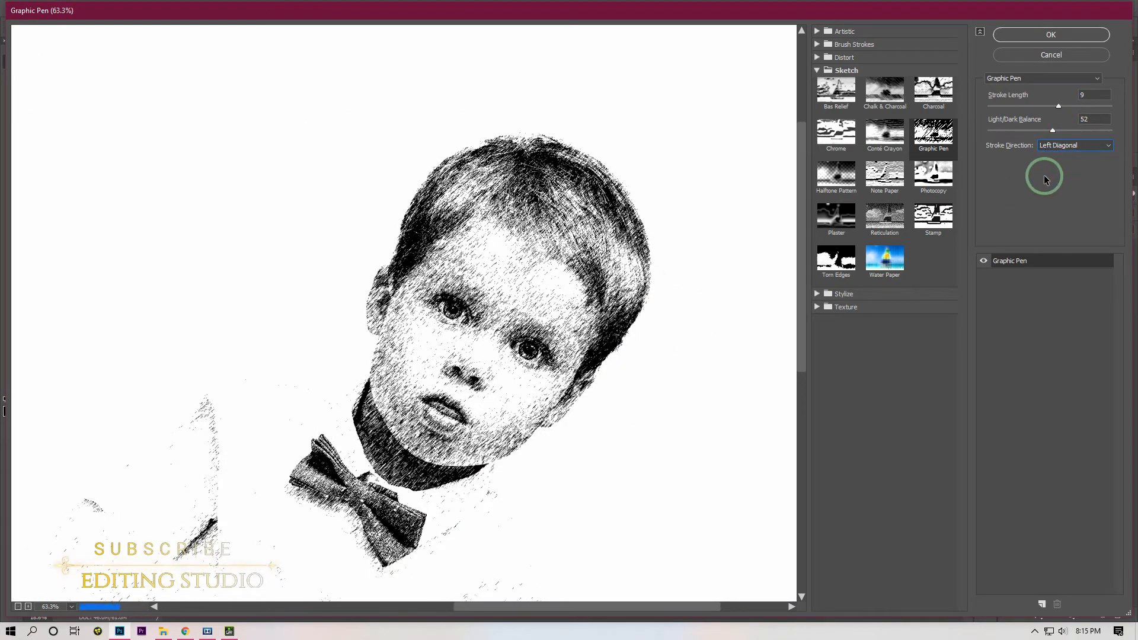
Apply the Graphic Pen filter with Horizontal stroke direction, stroke length 9 and light/dark balance 52.
left_click(1077, 146)
left_click(1071, 163)
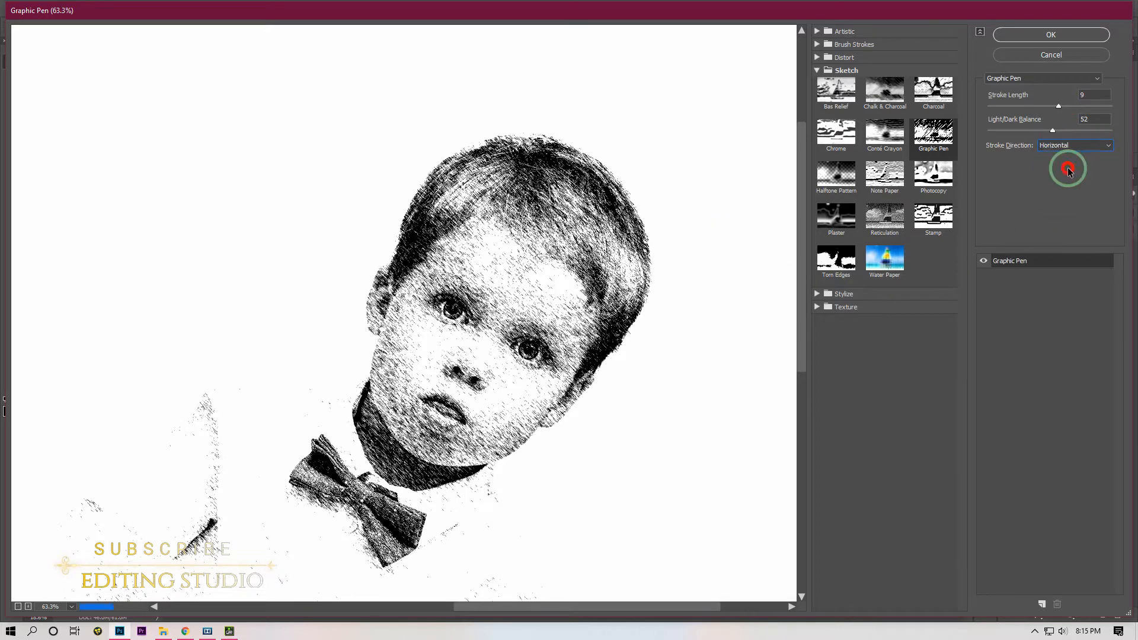
scroll(464, 320, "down", 1)
scroll(593, 437, "down", 1)
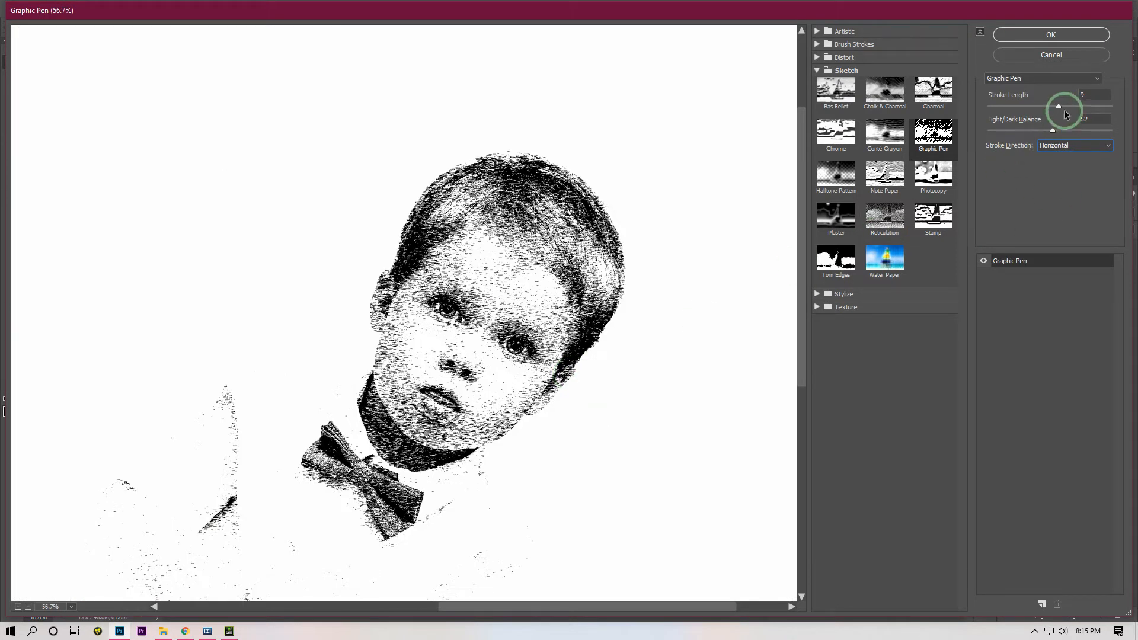
mouse_move(1062, 109)
left_mouse_down()
mouse_move(1028, 113)
mouse_move(1065, 105)
mouse_move(1056, 107)
left_mouse_up()
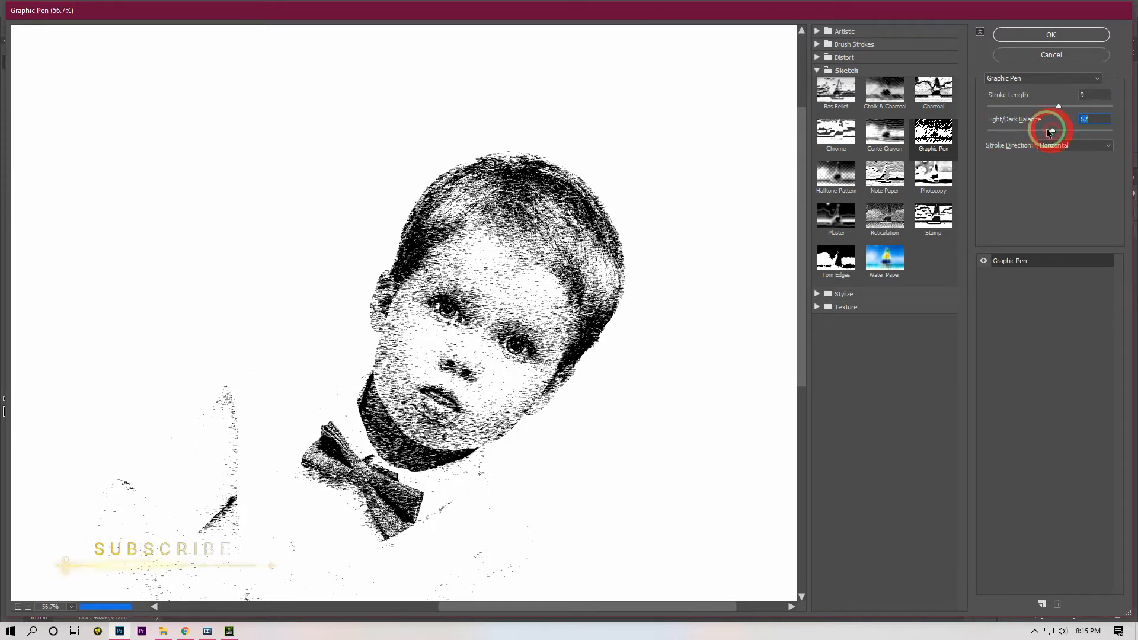
left_click(1051, 35)
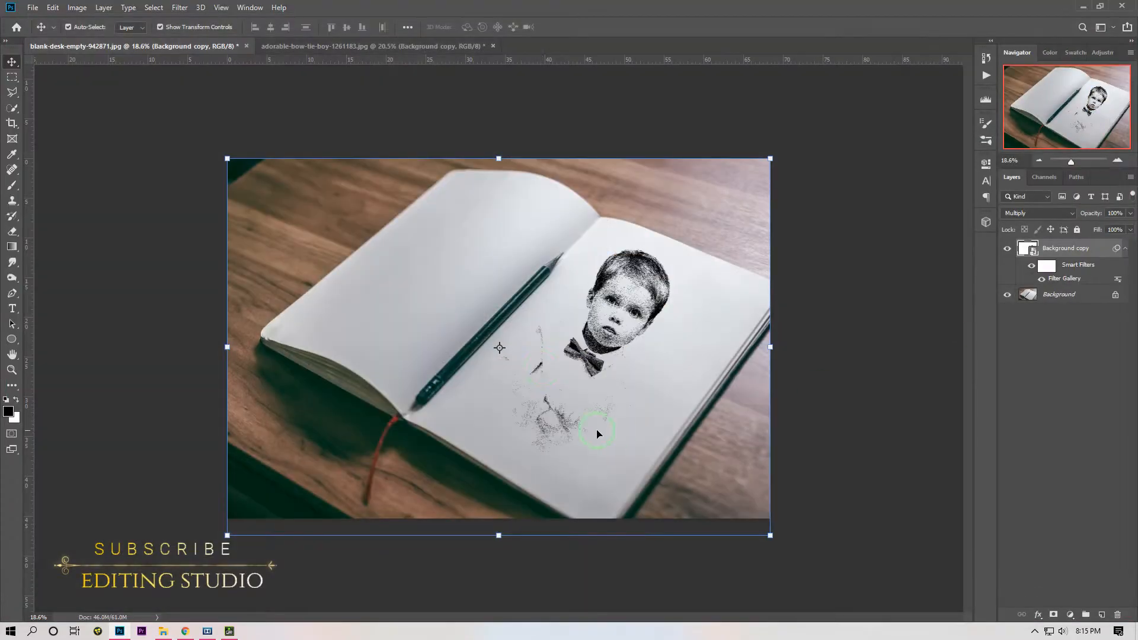
Examine the pen strokes on the boy's face and bow tie up close and against the notebook page.
scroll(634, 314, "up", 5)
scroll(634, 315, "up", 6)
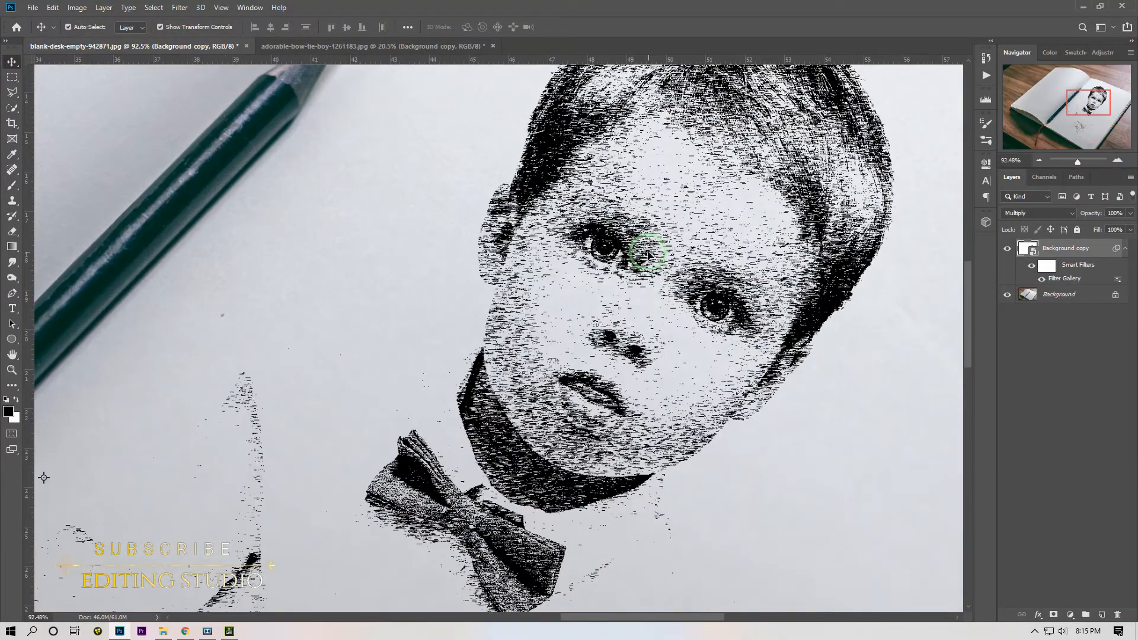
scroll(652, 249, "down", 5)
scroll(655, 261, "down", 5)
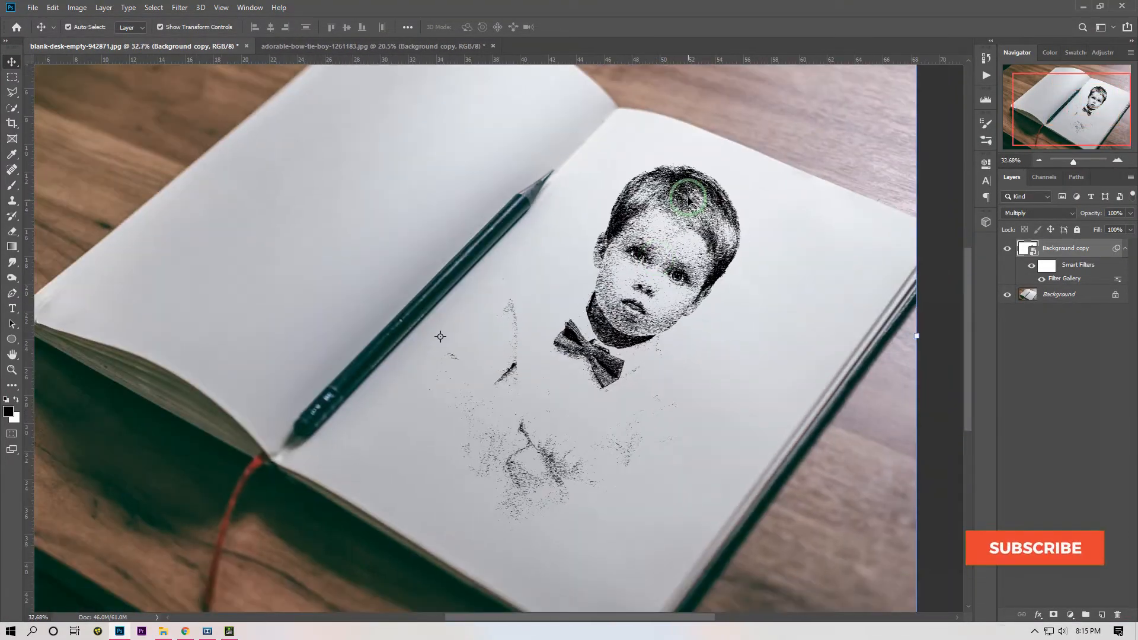
scroll(657, 242, "up", 7)
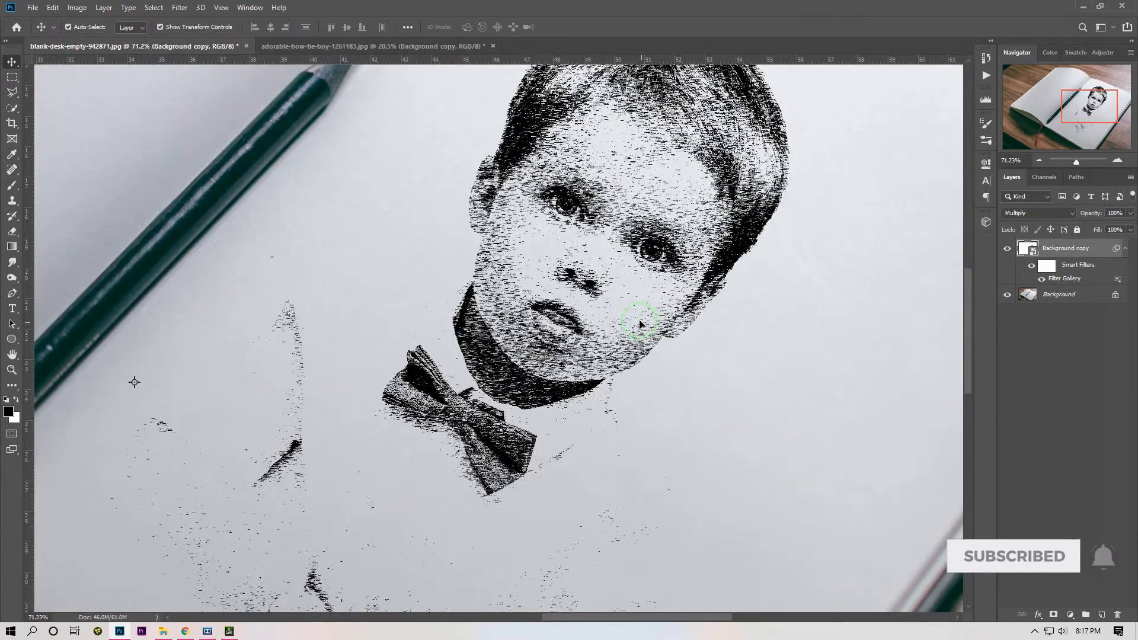
scroll(881, 305, "down", 2)
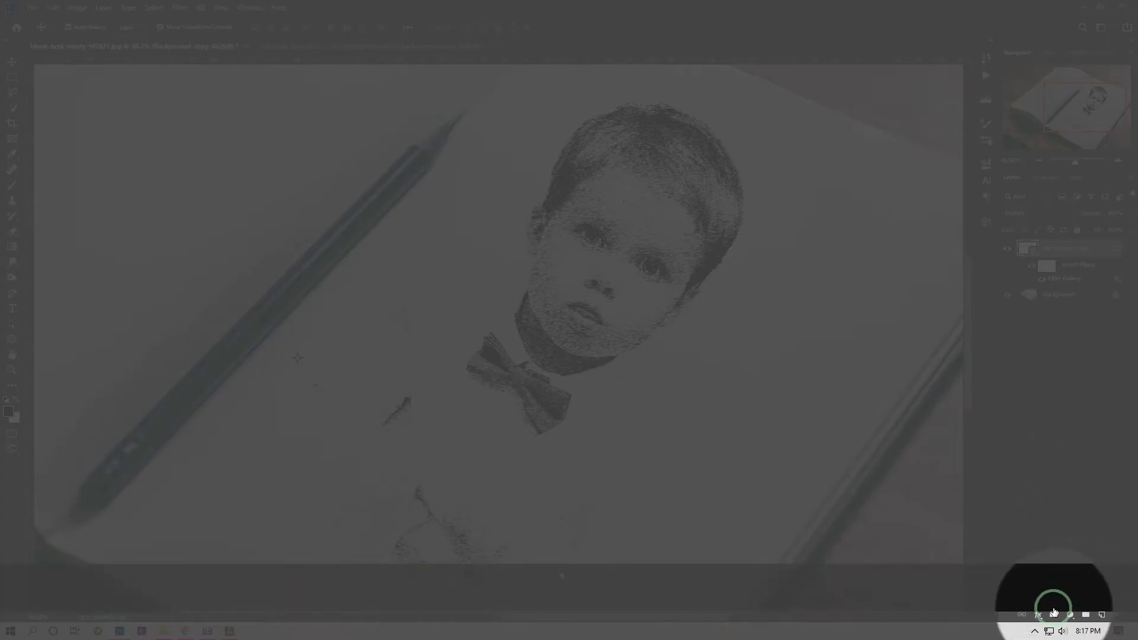
Open the Blending Options of the sketch layer and bring the boy's whole head into view beside the dialog.
left_click(1054, 613)
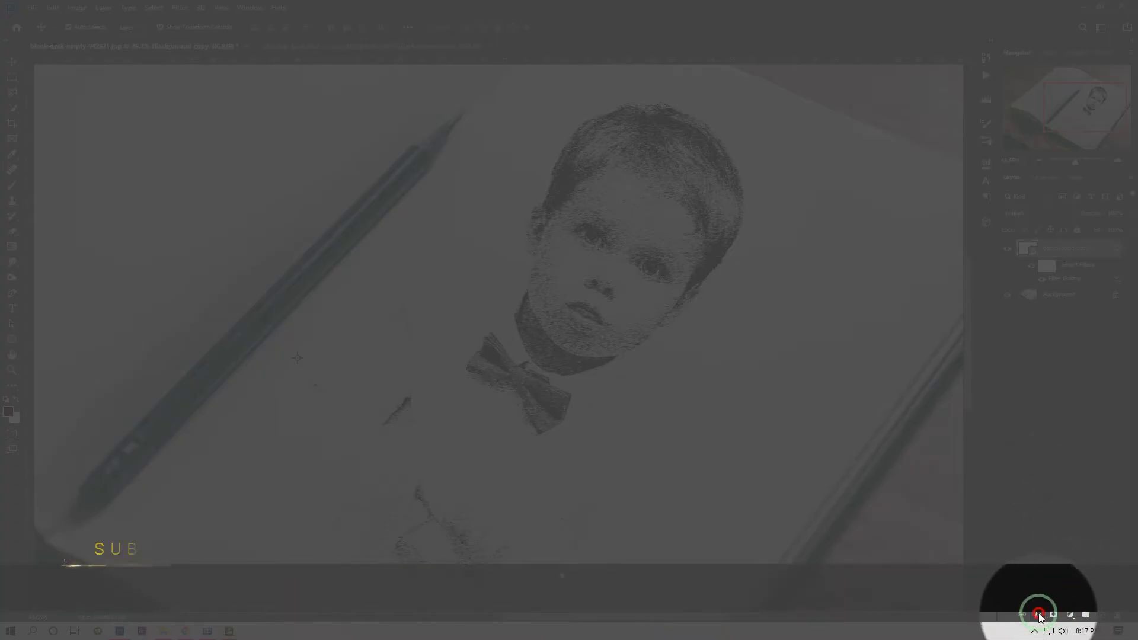
left_click(1061, 500)
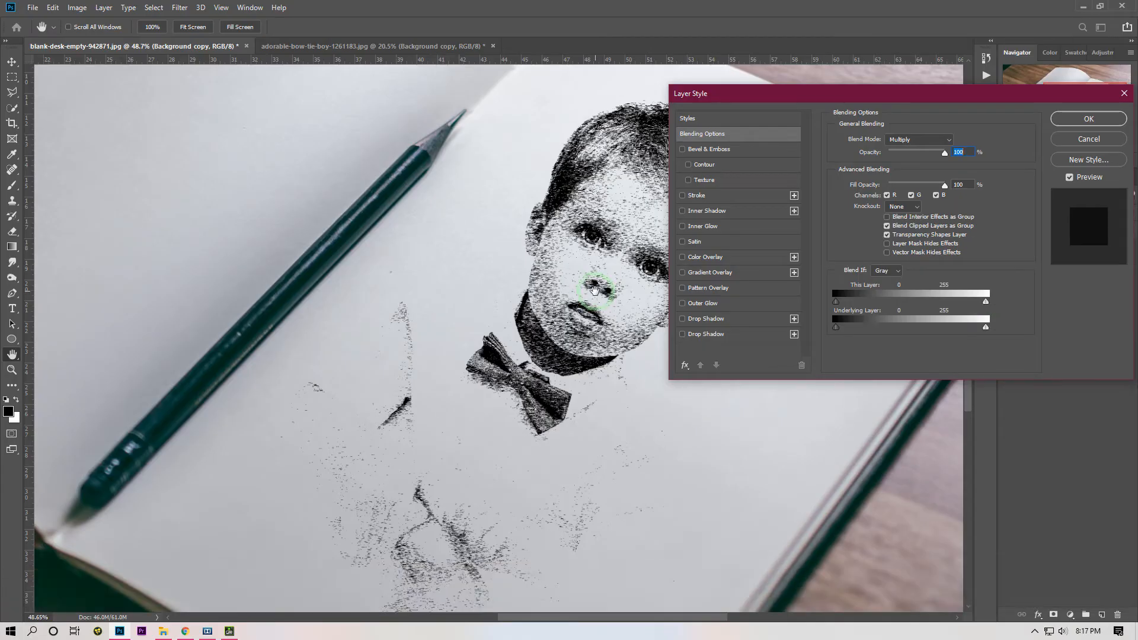
key("ctrl+equal")
key("ctrl+equal")
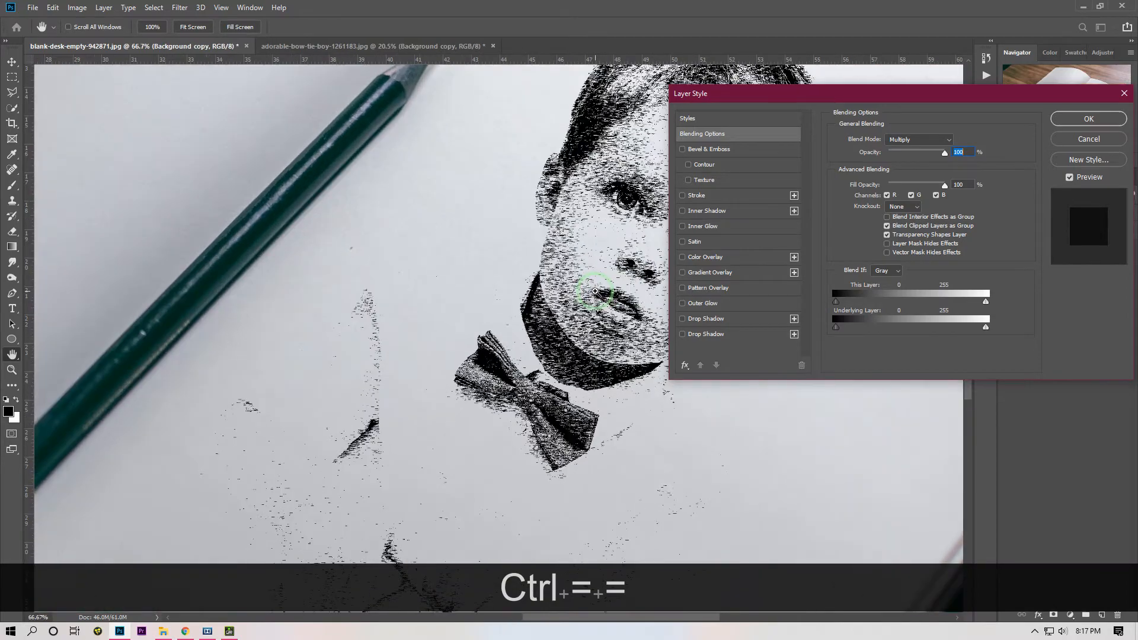
key("ctrl+equal")
key("ctrl+minus")
key("space")
left_click_drag(595, 291, 434, 304)
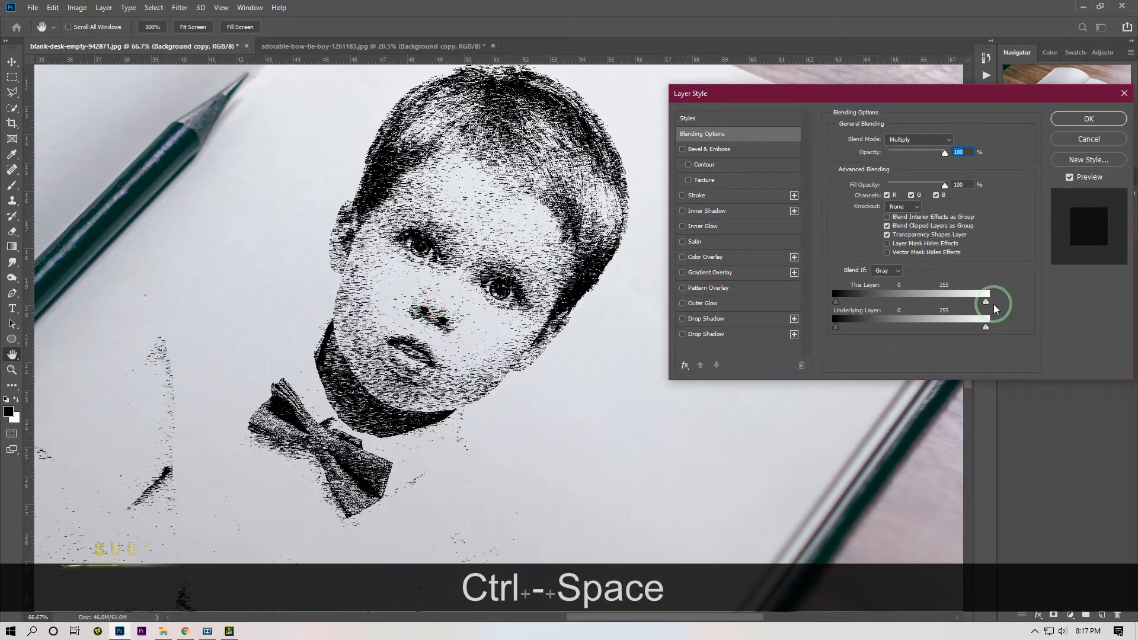
Split the Blend If highlight slider for the underlying layer to 214 / 255 and apply the blending options.
left_click_drag(986, 330, 960, 332)
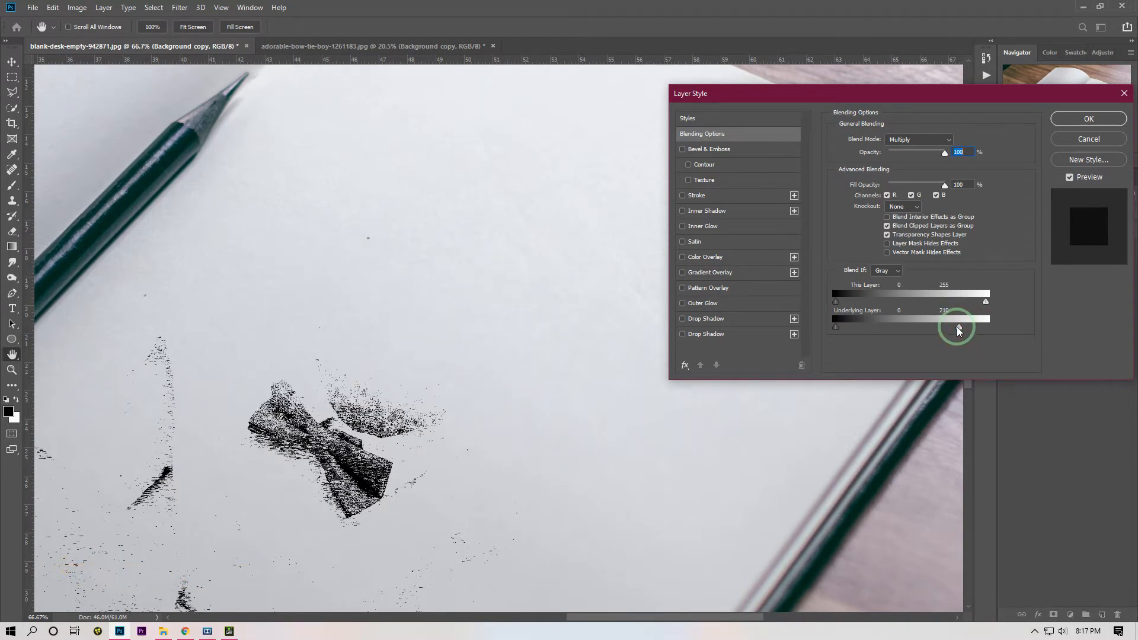
key("alt")
mouse_move(961, 327)
left_mouse_down()
mouse_move(1001, 325)
mouse_move(942, 326)
mouse_move(979, 327)
mouse_move(962, 338)
mouse_move(955, 324)
mouse_move(968, 324)
mouse_move(962, 333)
left_mouse_up()
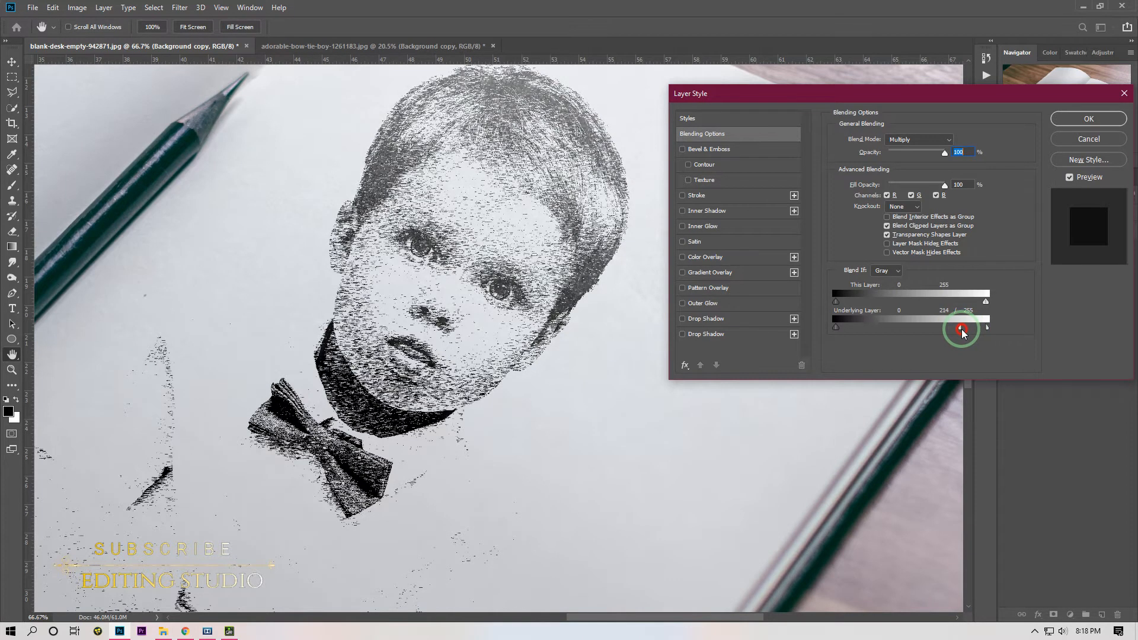
left_click(1096, 125)
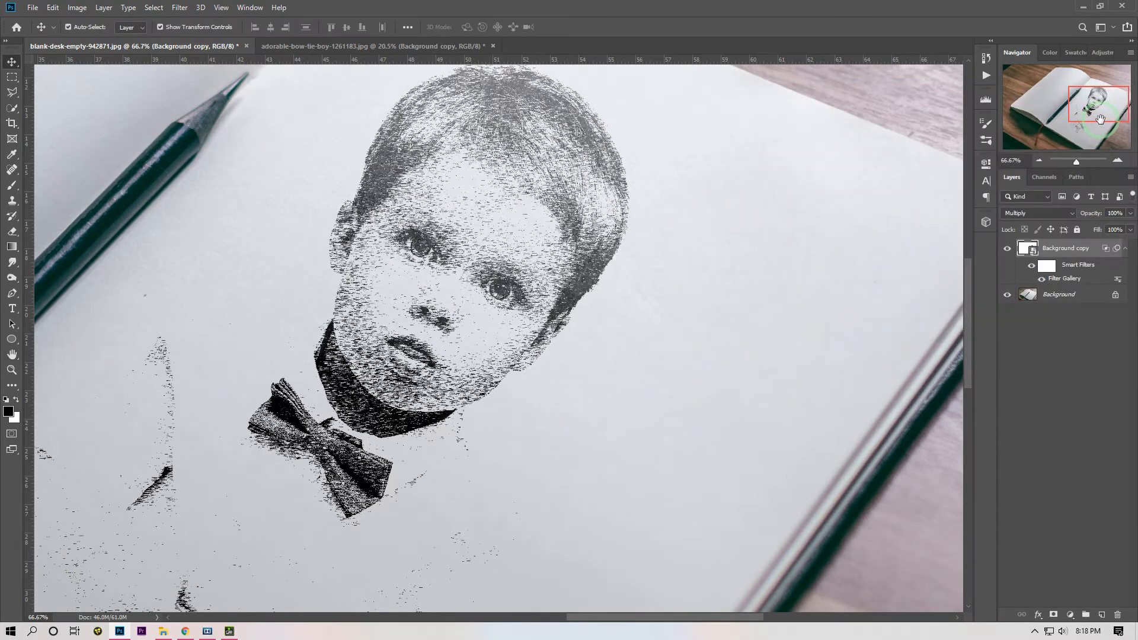
Lower the sketch layer's opacity to 90% and deselect the layer with the whole image in view.
scroll(589, 303, "down", 2)
scroll(456, 300, "down", 1)
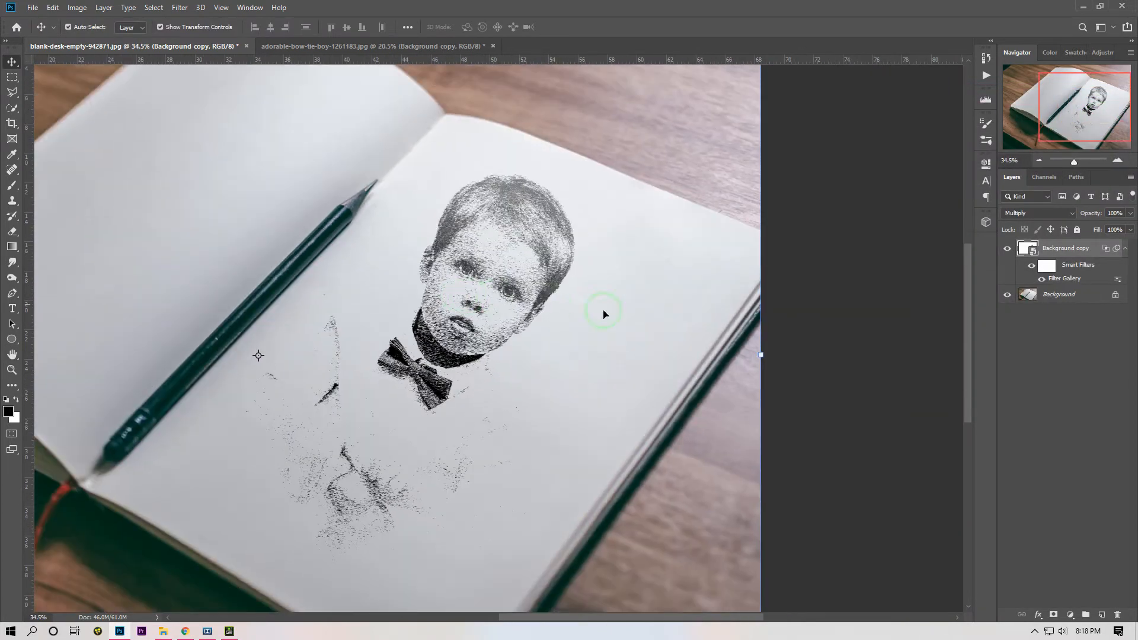
scroll(382, 341, "up", 1)
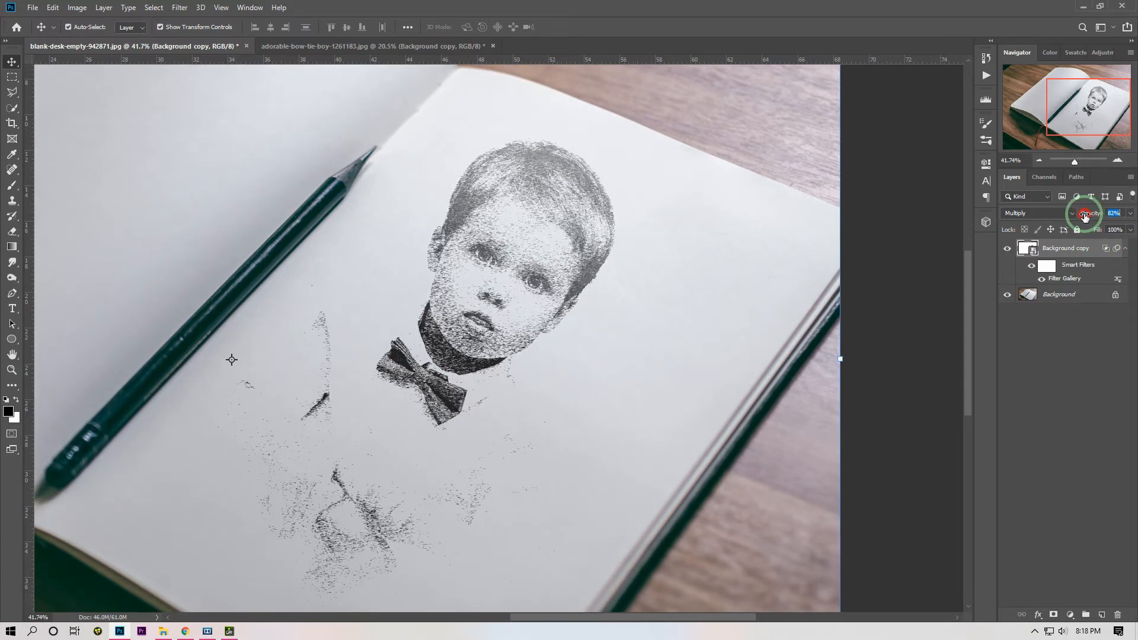
left_click_drag(1084, 216, 1090, 218)
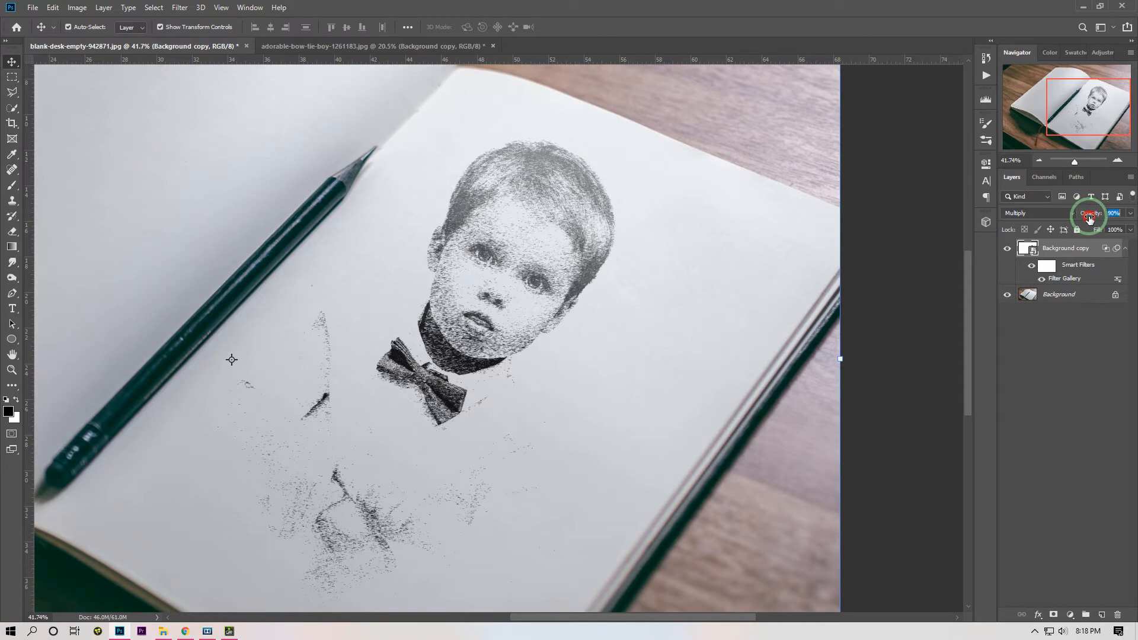
left_click(903, 227)
key("ctrl+0")
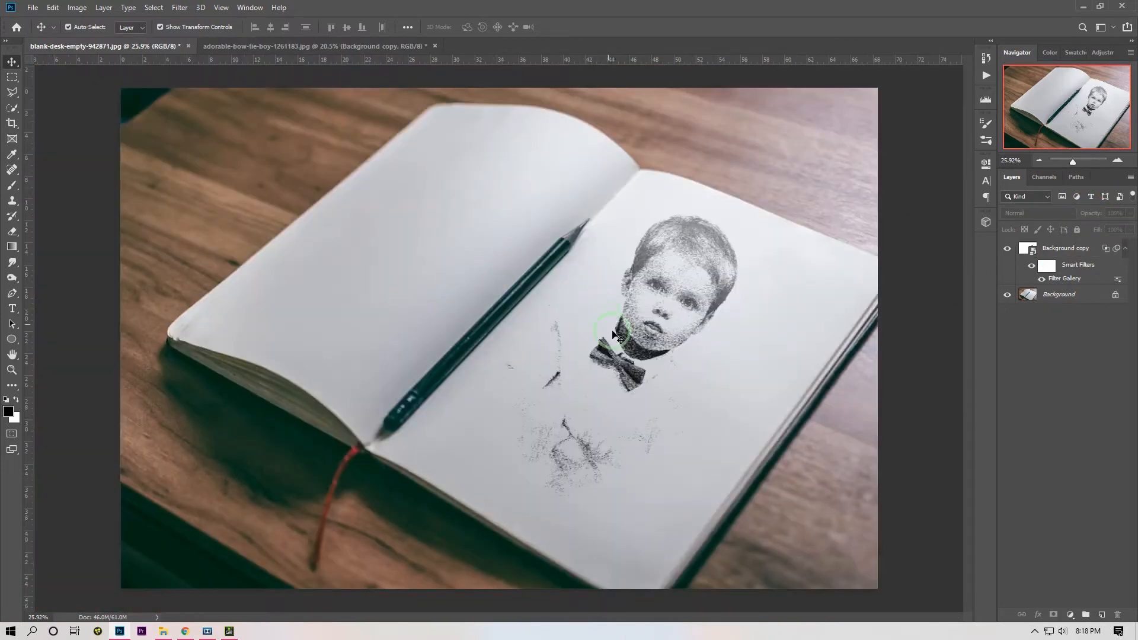
Inspect the finished pen drawing up close and in the full composition, then reselect the sketch smart object layer.
scroll(612, 333, "up", 6)
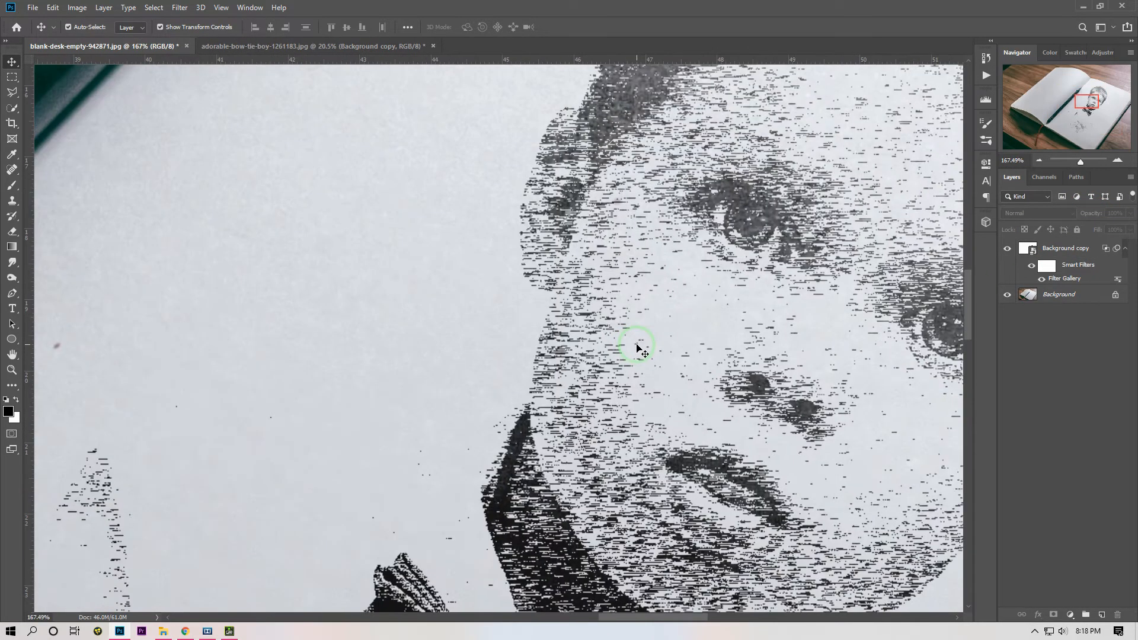
scroll(637, 347, "down", 7)
scroll(711, 285, "up", 1)
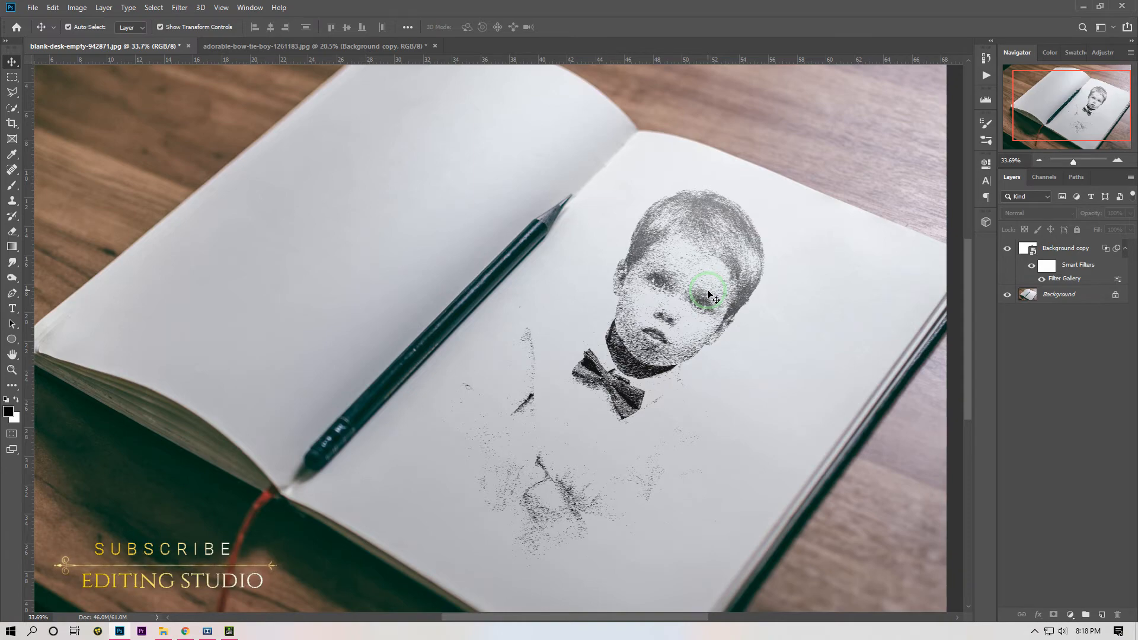
left_click(1056, 248)
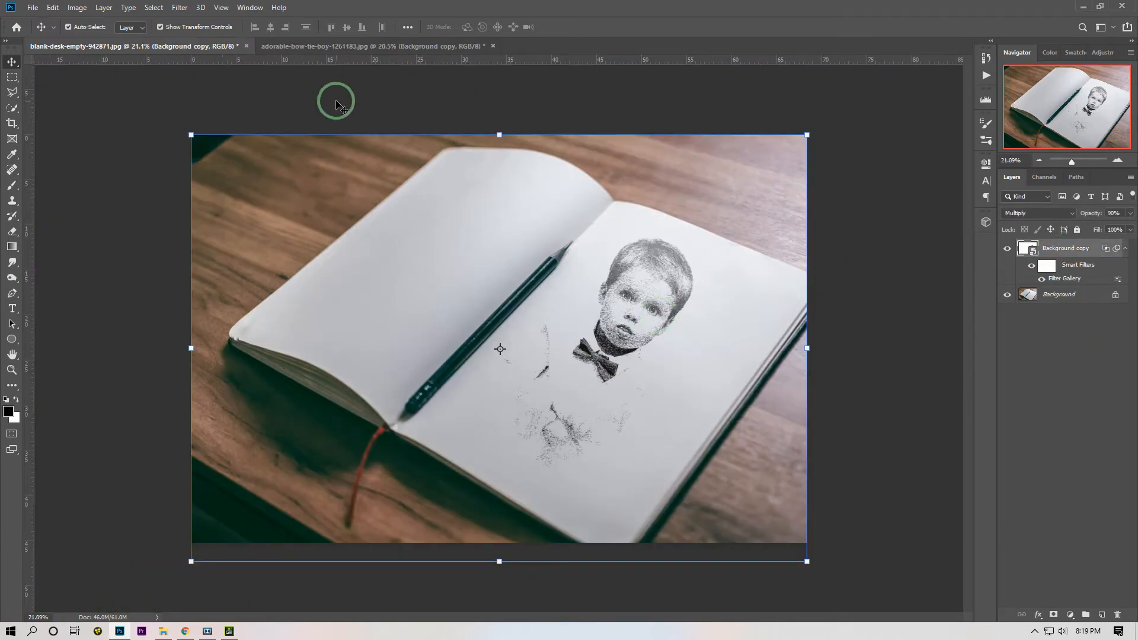
Add a Gaussian Blur smart filter with a small radius to the sketch layer and check the effect on the boy's face.
left_click(180, 8)
mouse_move(205, 141)
left_click(352, 186)
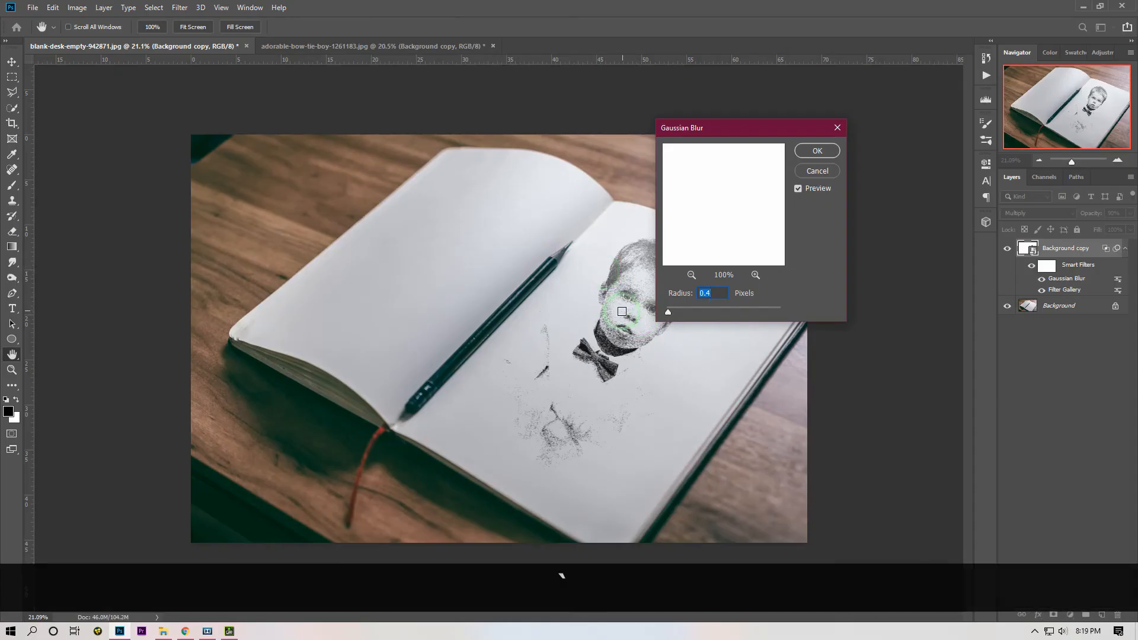
key("ctrl+equal")
key("ctrl+equal")
key("ctrl+equal")
key("ctrl+equal")
key("ctrl+equal")
key("ctrl+equal")
key("space")
left_click_drag(369, 297, 705, 489)
left_click_drag(669, 313, 665, 308)
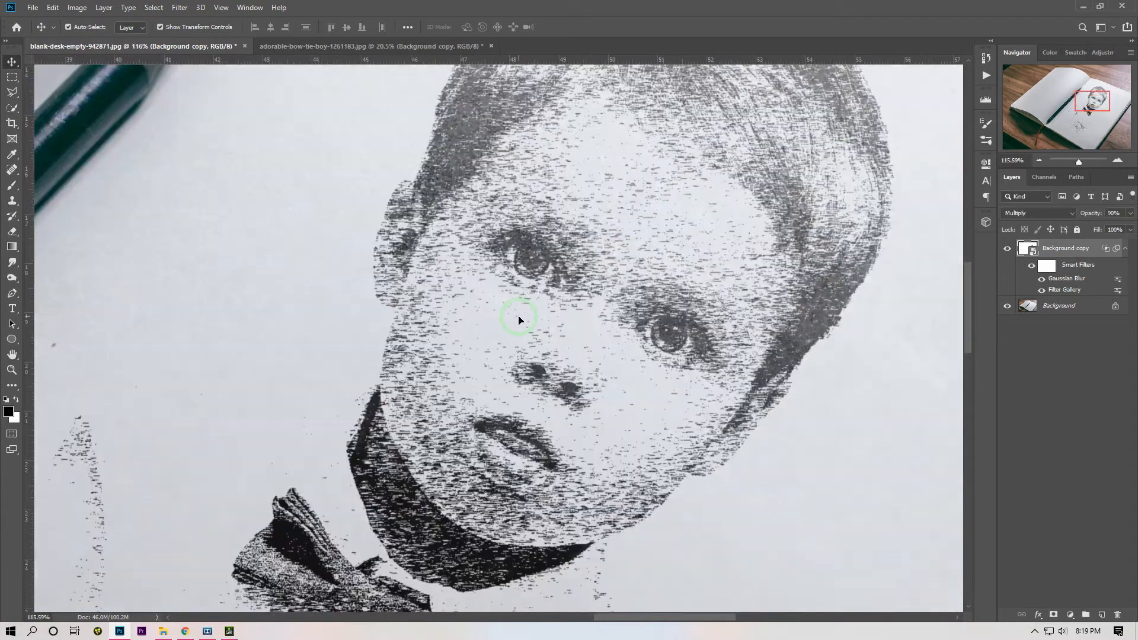
scroll(879, 330, "down", 3)
scroll(723, 274, "up", 2)
scroll(723, 274, "up", 4)
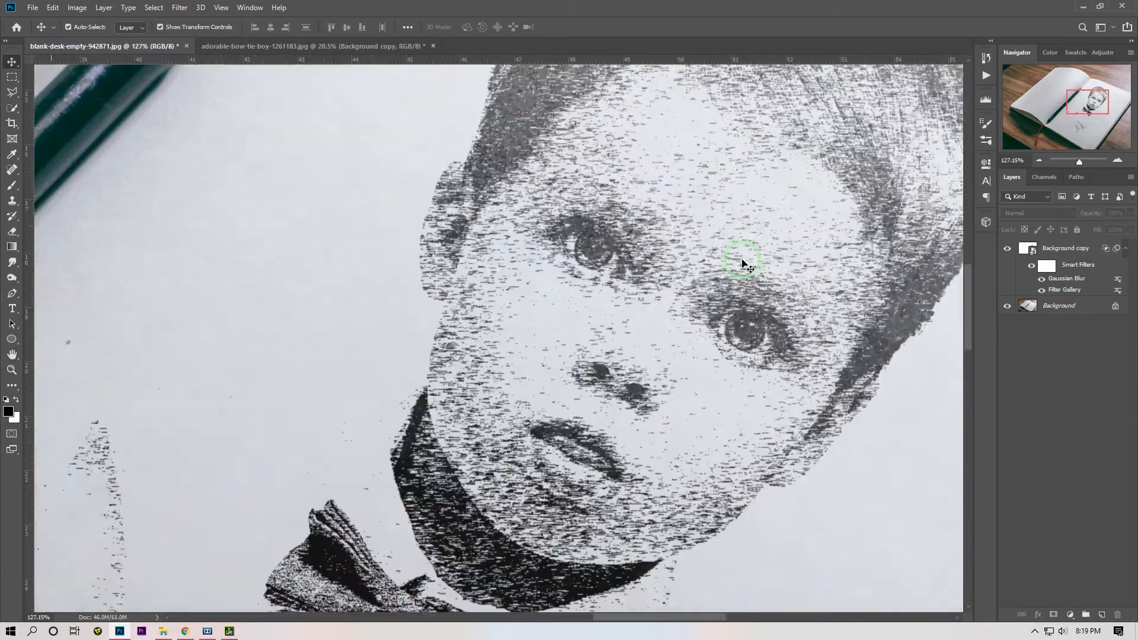
key("space")
left_click_drag(724, 272, 605, 267)
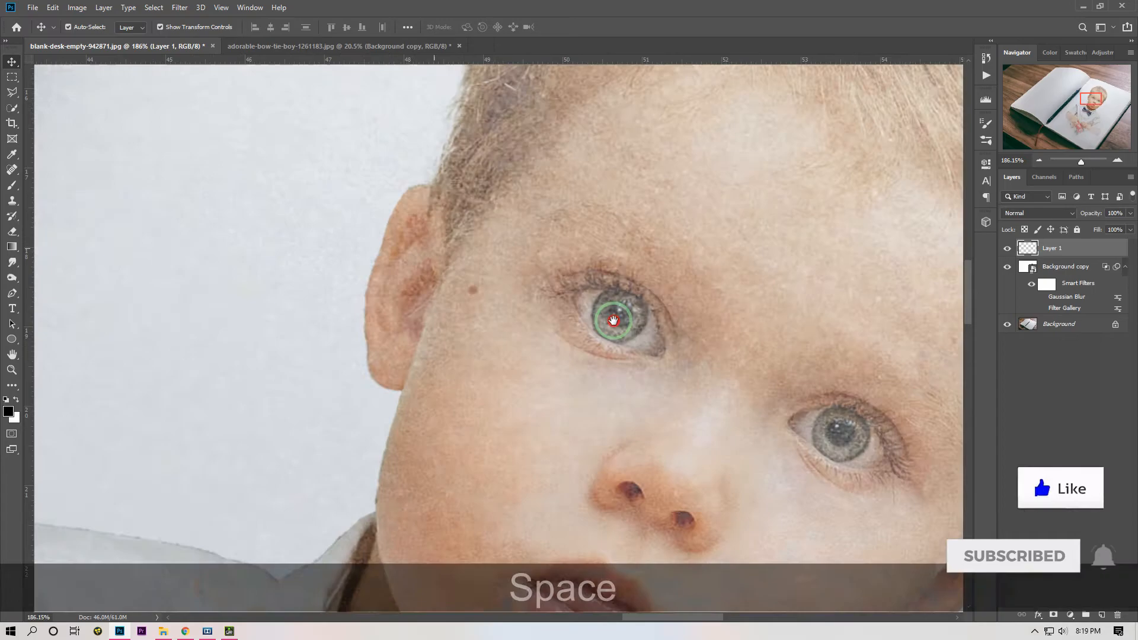
Set up the Brush tool with the Ultimate Pencil Hard preset from the Dry Media Brushes and a flow of 70%.
left_click_drag(613, 320, 571, 310)
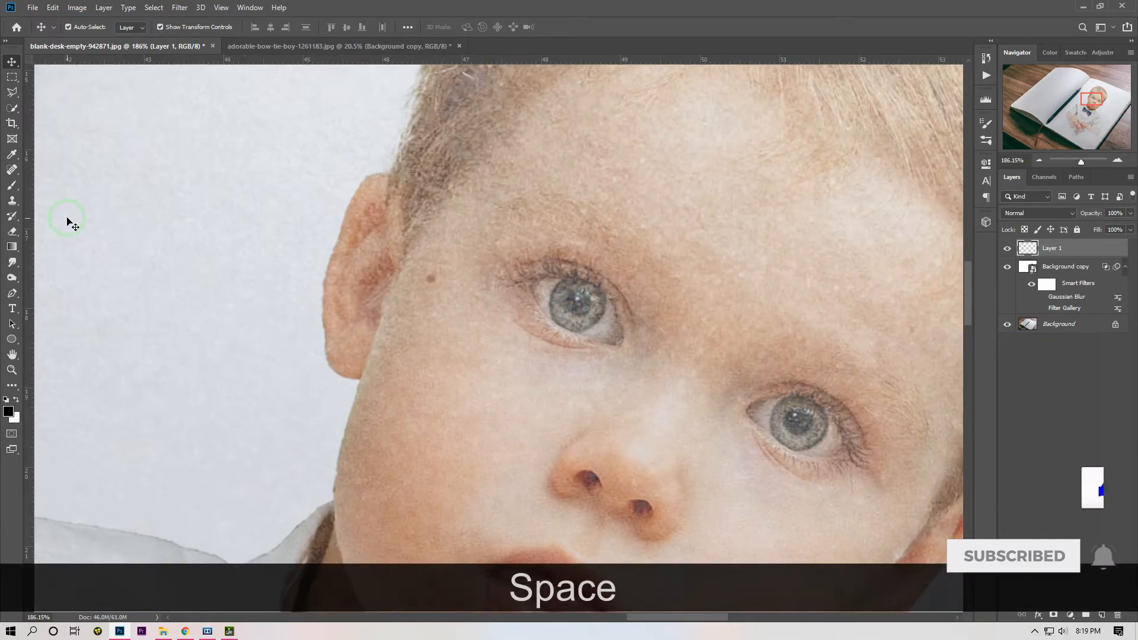
right_click(11, 185)
left_click(72, 187)
left_click(75, 26)
left_click(46, 192)
left_click(97, 186)
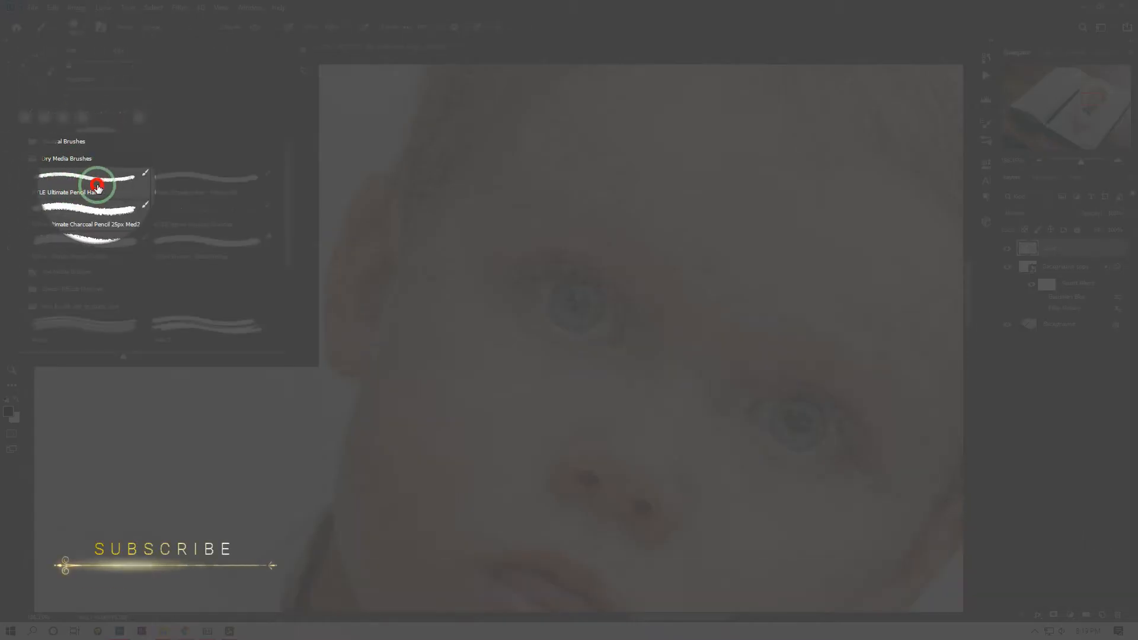
left_click(74, 26)
left_click(315, 28)
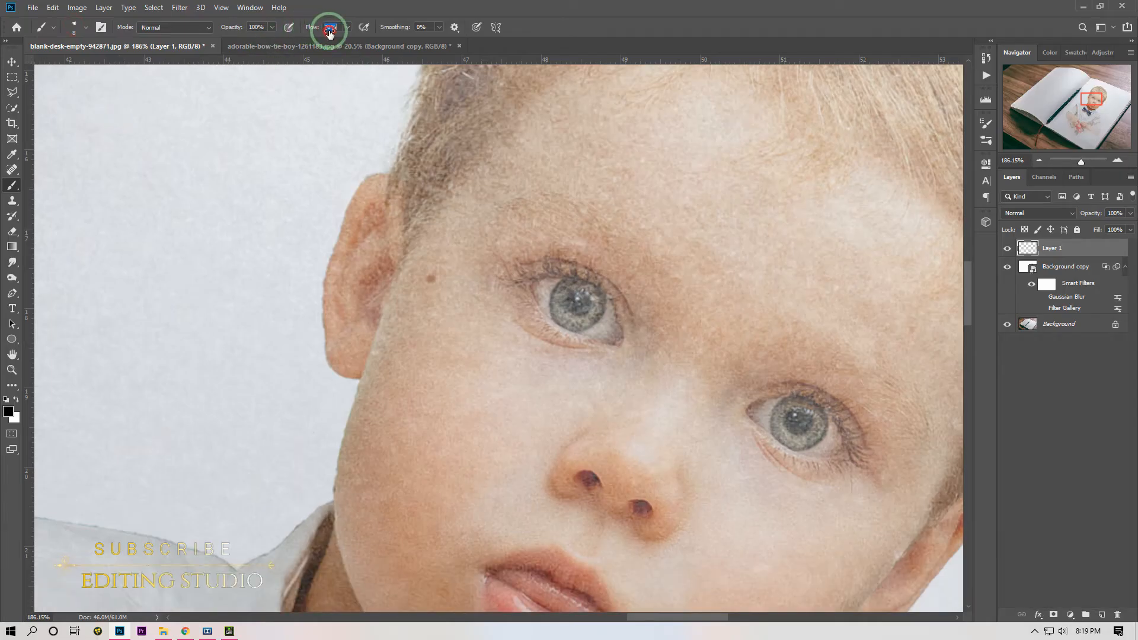
Rotate the canvas view until the boy's face is upright and reduce the pencil brush size to 5.
left_click_drag(626, 299, 526, 257)
left_click_drag(637, 271, 590, 251)
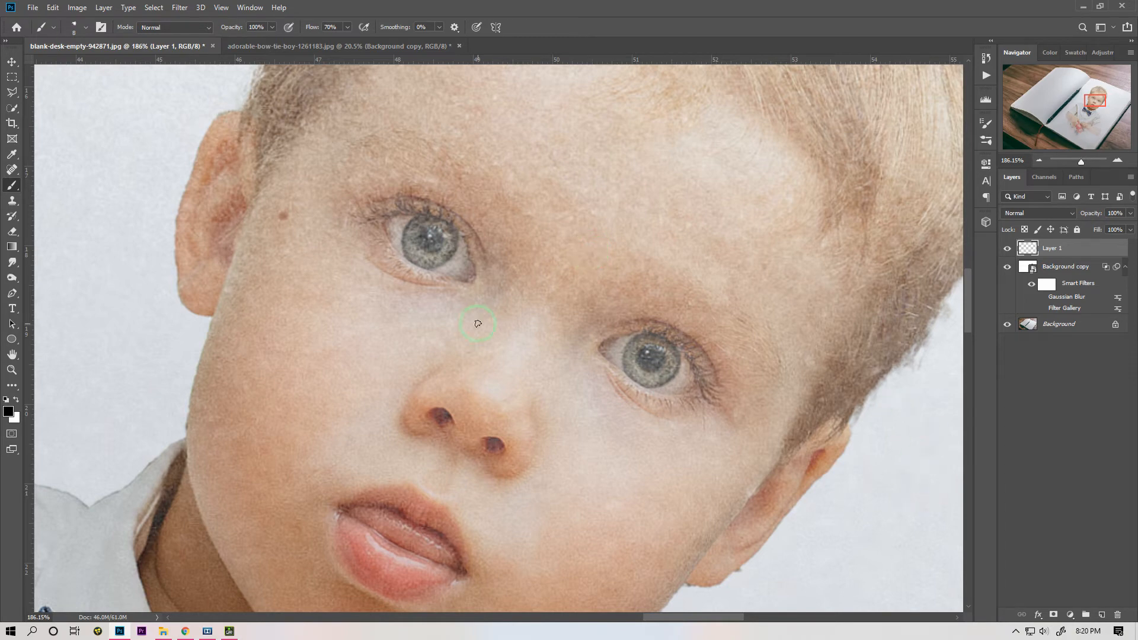
left_click_drag(478, 323, 1018, 246)
key("r")
left_click_drag(674, 326, 555, 343)
key("r")
scroll(536, 262, "up", 5)
left_click_drag(393, 293, 382, 344)
key("b")
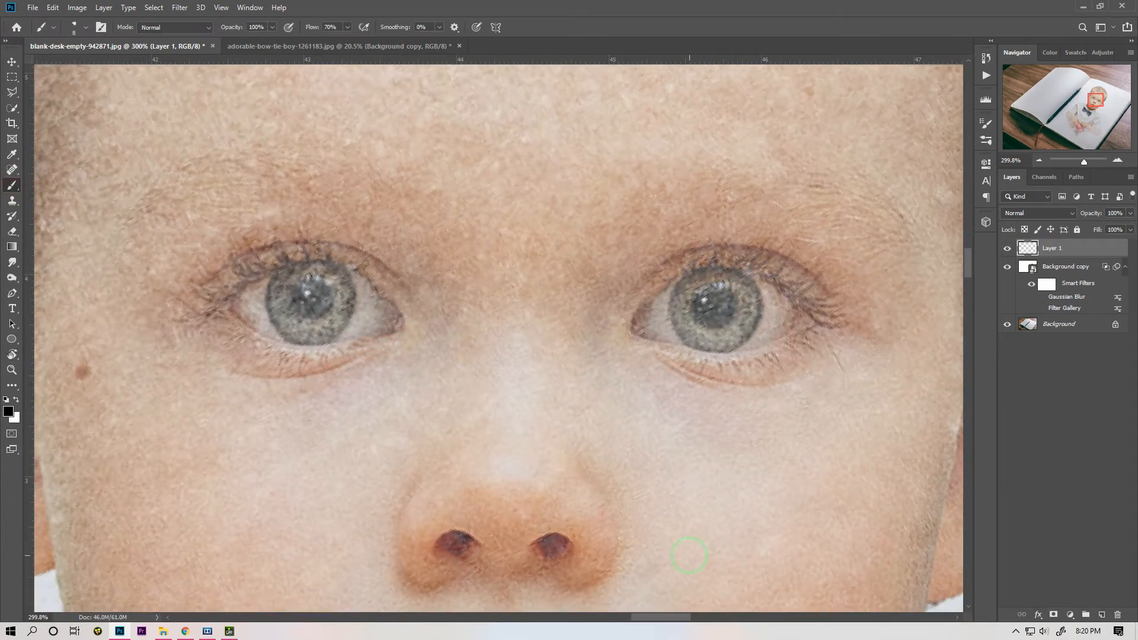
key("bracketleft")
key("bracketleft")
key("bracketleft")
Trace the lids, irises and lower creases of both eyes with black pencil strokes on Layer 1, undoing one faulty stroke.
left_click_drag(239, 307, 400, 328)
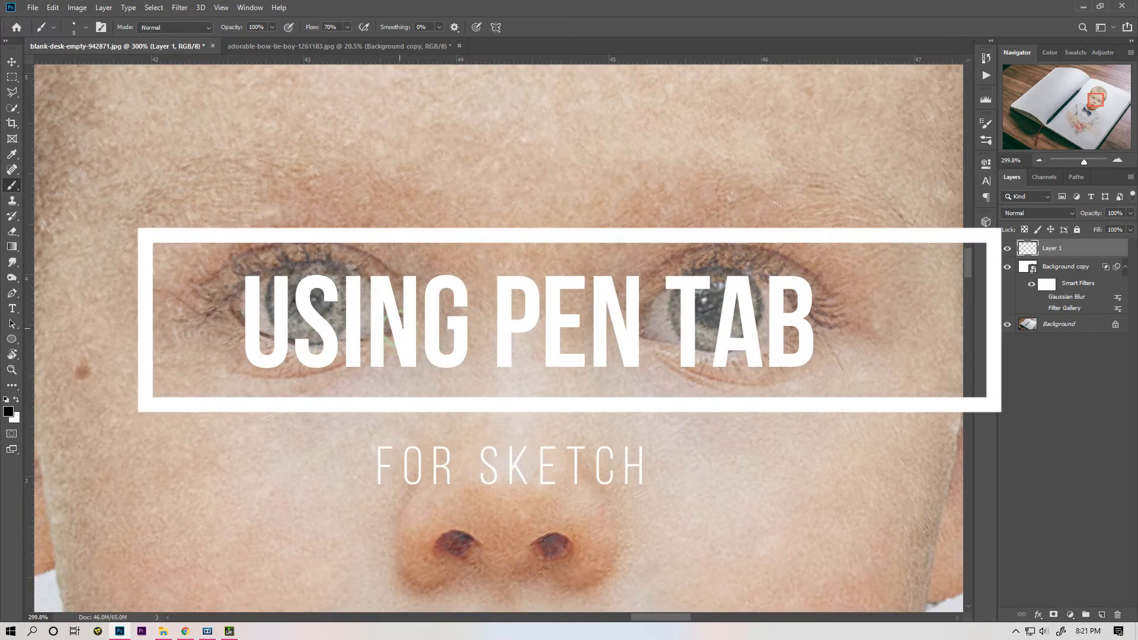
left_click_drag(236, 306, 161, 323)
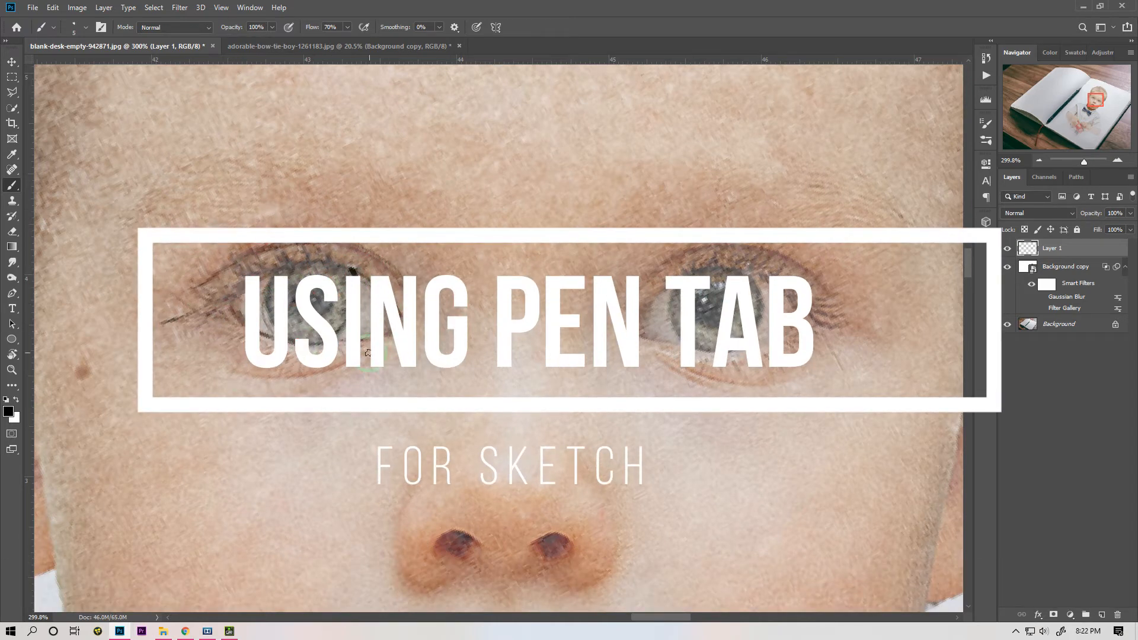
key("ctrl+z")
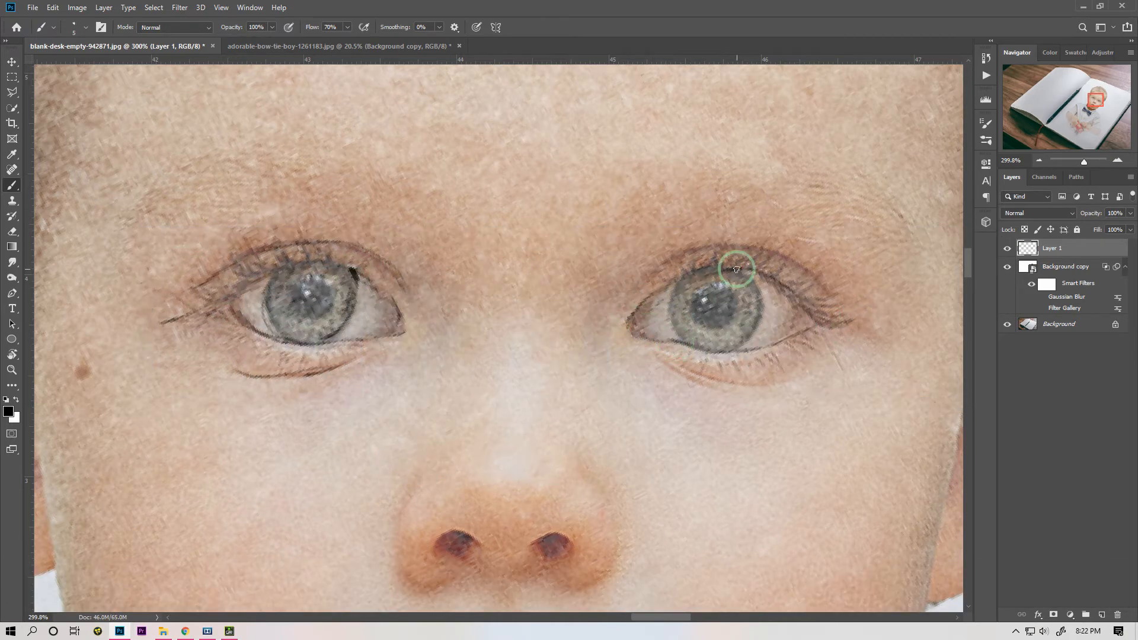
left_click_drag(273, 321, 287, 339)
left_click_drag(661, 264, 825, 286)
mouse_move(715, 373)
left_mouse_down()
mouse_move(787, 379)
mouse_move(748, 395)
left_mouse_up()
Sketch fine hair strokes along both eyebrows.
left_click_drag(854, 185, 911, 232)
left_click_drag(783, 188, 826, 195)
left_click_drag(816, 207, 898, 237)
mouse_move(866, 235)
left_mouse_down()
mouse_move(806, 226)
mouse_move(703, 183)
left_mouse_up()
left_click_drag(163, 198, 293, 186)
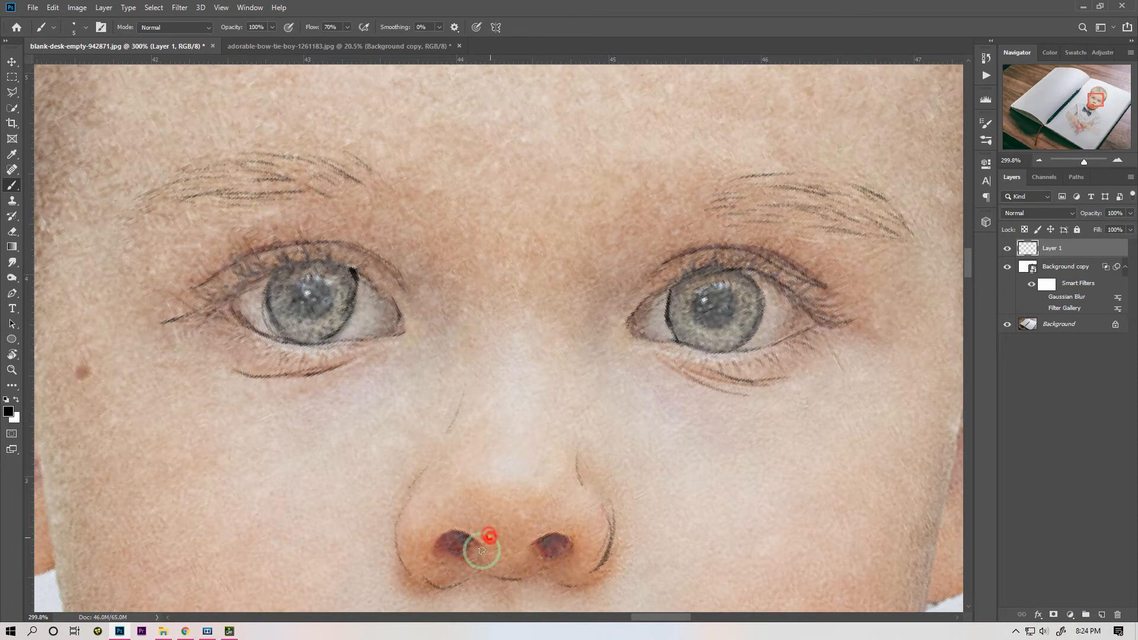
Trace the nostrils and the groove between the nose and upper lip, undoing faulty strokes.
left_click_drag(557, 533, 575, 552)
key("space")
left_click_drag(515, 548, 482, 170)
left_click_drag(455, 230, 448, 266)
left_click_drag(485, 229, 494, 287)
key("ctrl+z")
key("ctrl+z")
key("ctrl+z")
key("ctrl+z")
key("ctrl+z")
Trace the outline of the boy's lips and undo the faulty strokes.
mouse_move(356, 397)
left_mouse_down()
mouse_move(537, 415)
mouse_move(560, 394)
mouse_move(379, 432)
left_mouse_up()
mouse_move(454, 333)
left_mouse_down()
mouse_move(414, 341)
mouse_move(555, 356)
left_mouse_up()
scroll(431, 136, "down", 5)
key("space")
left_click_drag(432, 136, 472, 322)
key("ctrl+z")
key("ctrl+z")
key("ctrl+z")
key("ctrl+z")
key("ctrl+z")
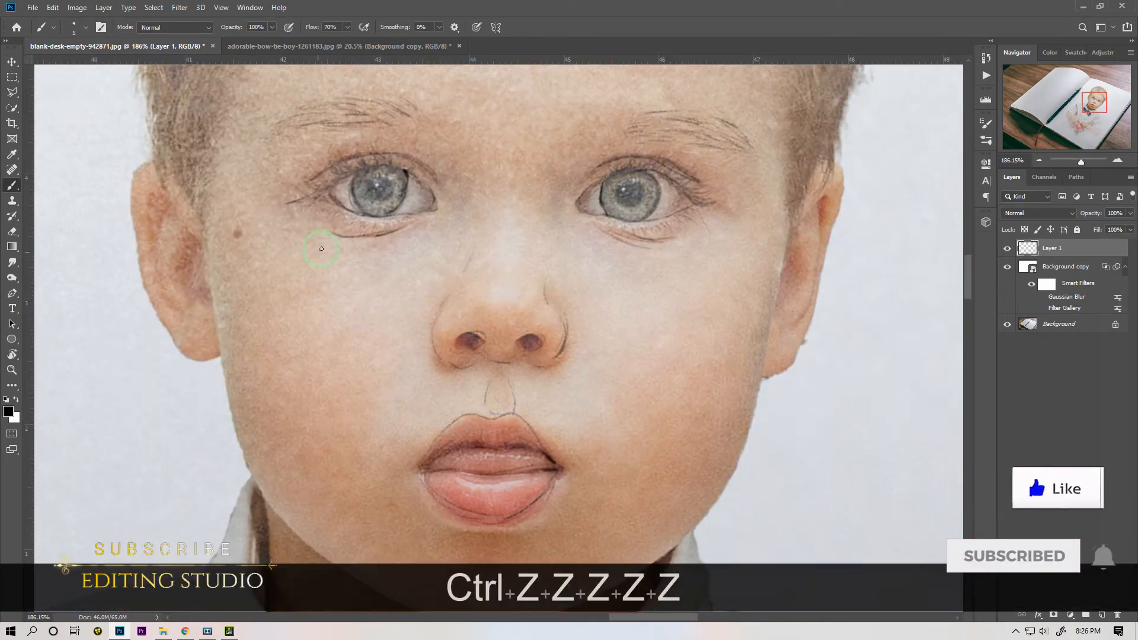
Trace both cheeks and the jawline down to the chin.
left_click_drag(222, 361, 278, 511)
scroll(289, 491, "down", 4)
left_click_drag(270, 288, 319, 324)
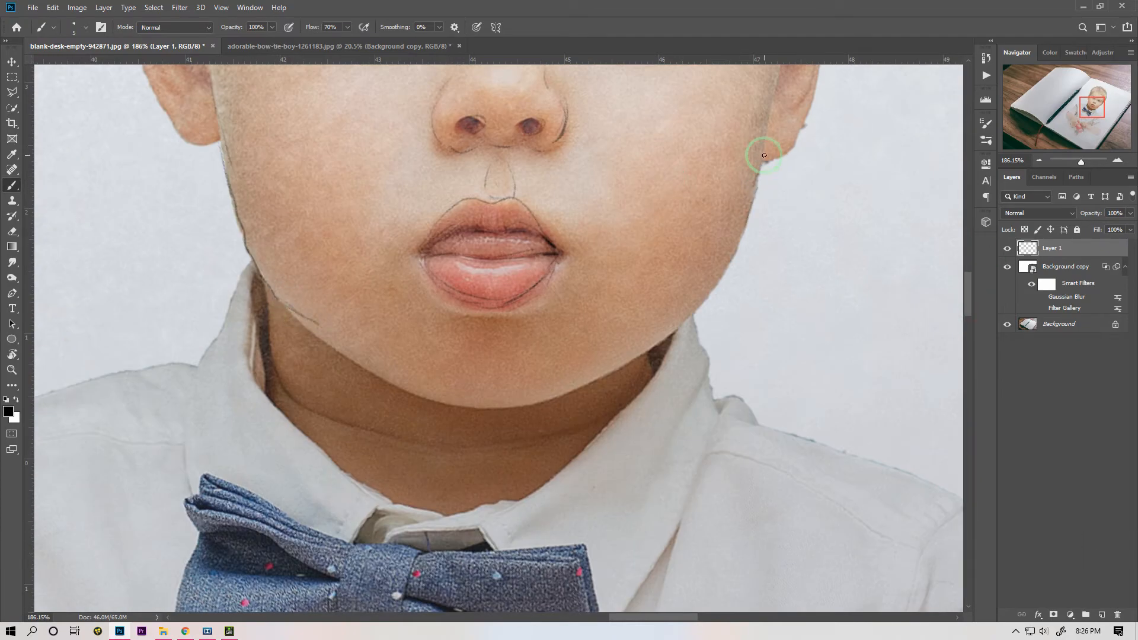
mouse_move(741, 236)
left_mouse_down()
mouse_move(597, 379)
mouse_move(500, 409)
left_mouse_up()
left_click_drag(318, 339, 270, 299)
Sketch the crease lines across the boy's neck.
left_click_drag(277, 380, 332, 411)
left_click_drag(344, 422, 391, 437)
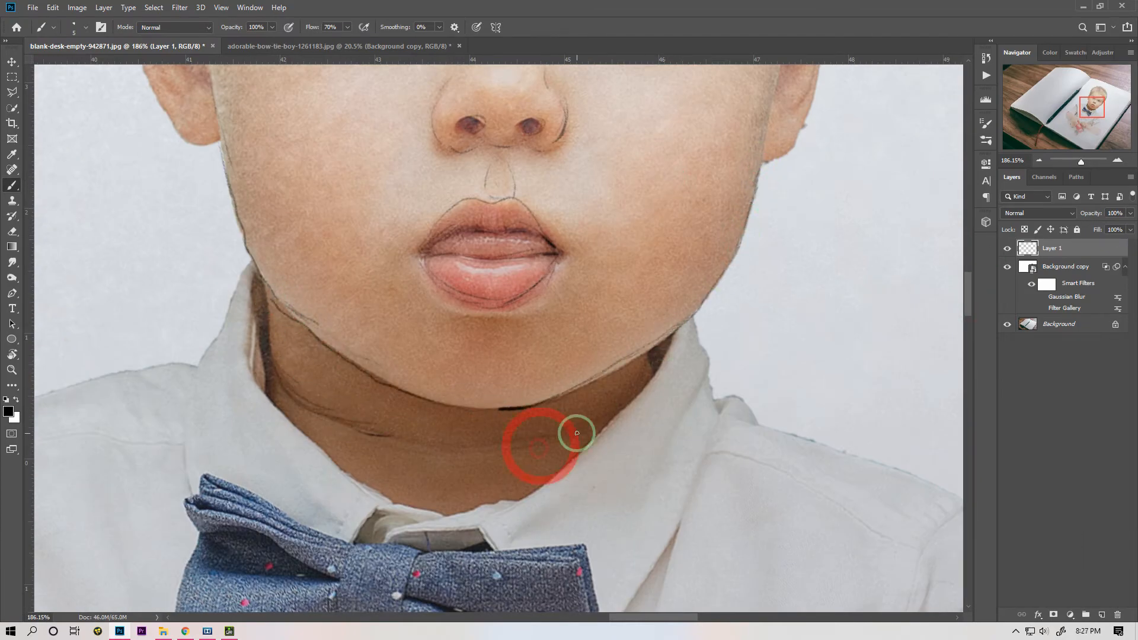
left_click_drag(581, 431, 504, 455)
Trace the shirt collar and the adjoining shoulder edges, undoing the faulty strokes.
left_click_drag(674, 335, 417, 533)
left_click_drag(710, 382, 682, 418)
left_click_drag(243, 267, 131, 386)
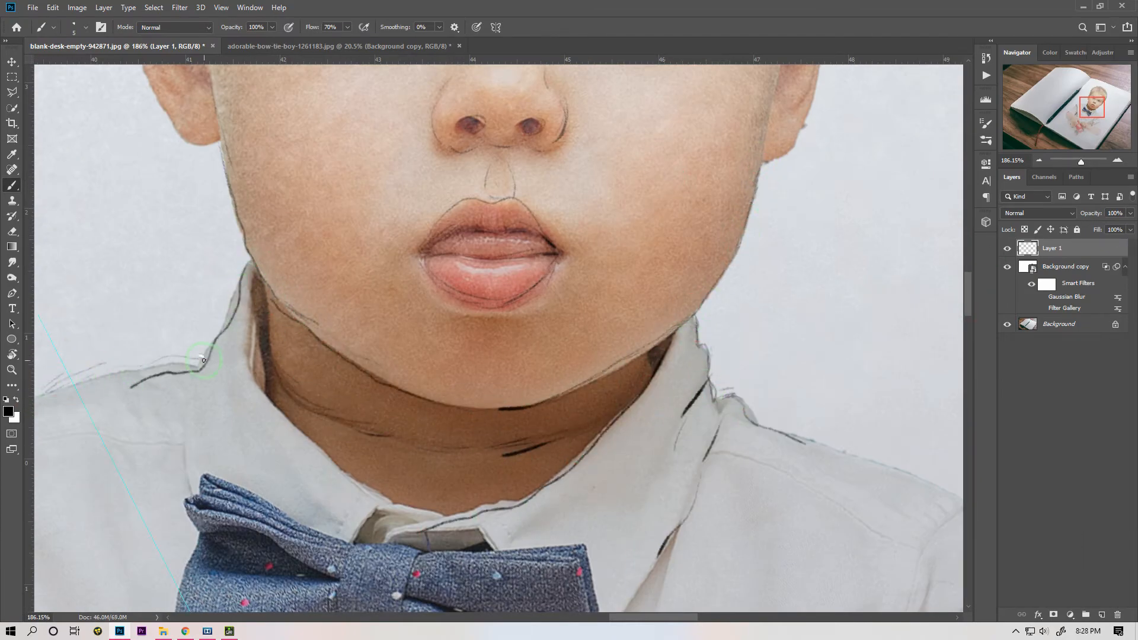
key("ctrl+z")
key("ctrl+z")
key("ctrl+z")
key("ctrl+z")
key("ctrl+z")
key("ctrl+z")
key("ctrl+z")
key("ctrl+z")
key("ctrl+z")
Sketch the shoulder line and the fold beneath it on the image's left side of the shirt, undoing a faulty stroke.
mouse_move(383, 430)
left_mouse_down()
mouse_move(465, 269)
mouse_move(504, 292)
left_mouse_up()
scroll(504, 292, "down", 4)
left_click_drag(379, 249, 226, 290)
left_click_drag(359, 294, 194, 338)
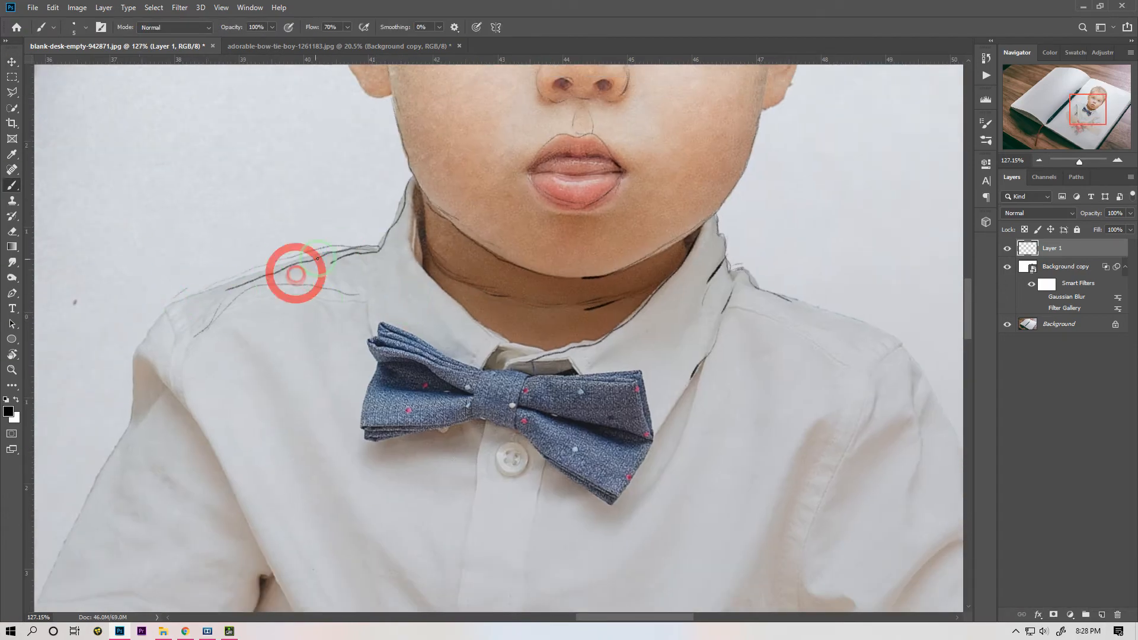
key("ctrl+z")
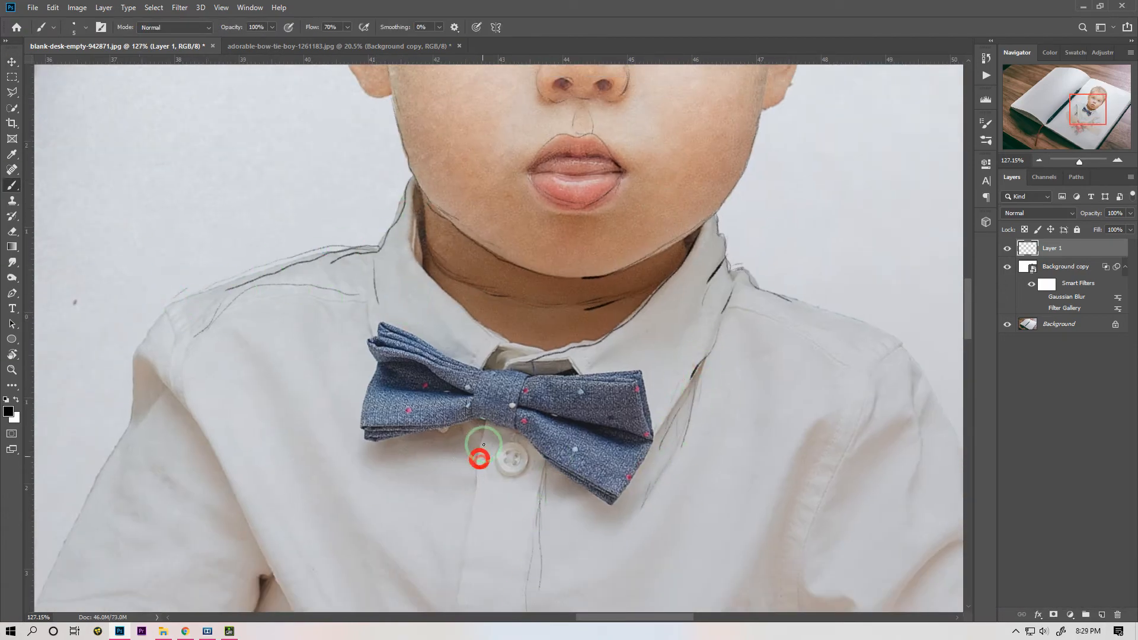
Sketch the fabric folds around the image's right sleeve and the long crease across the lower left shirt front.
left_click_drag(838, 458, 854, 420)
left_click_drag(790, 569, 815, 460)
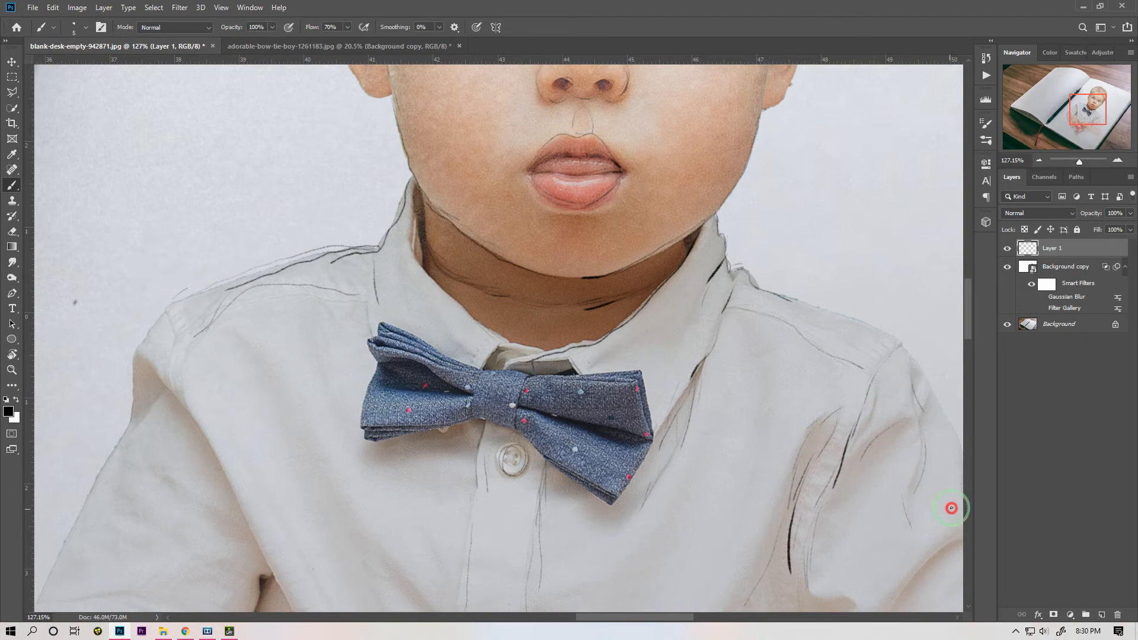
left_click_drag(343, 468, 451, 610)
Trace the bow tie's edges and inner folds, enlarging the brush to size 7 and undoing a faulty stroke.
right_click(333, 330)
left_click_drag(378, 363, 375, 397)
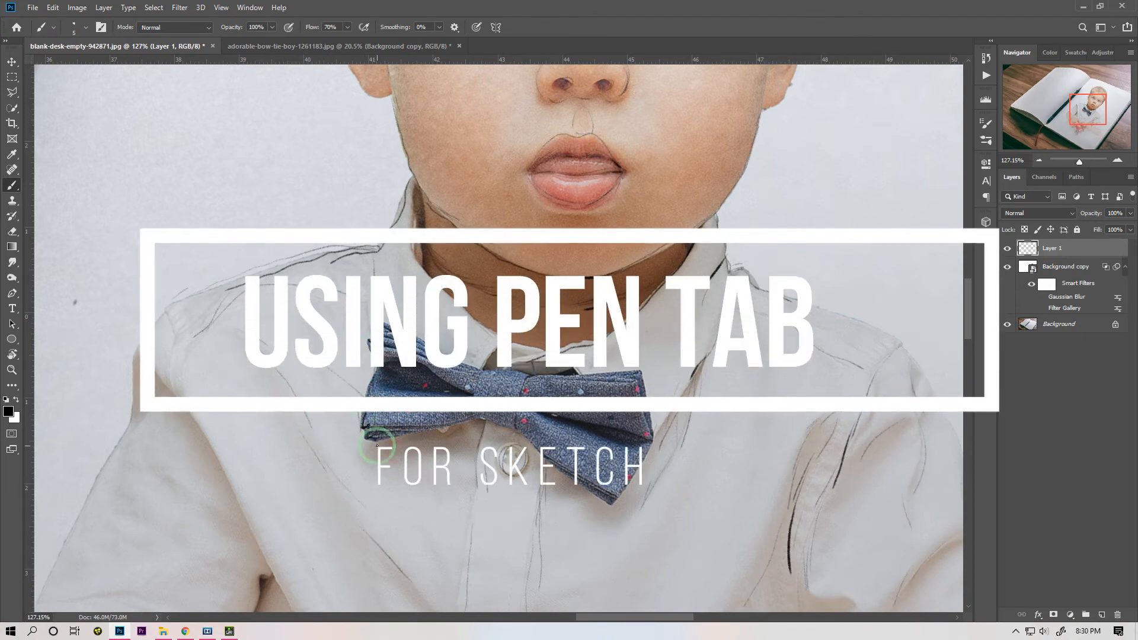
key("]")
key("]")
left_click_drag(538, 448, 618, 504)
left_click_drag(647, 449, 643, 373)
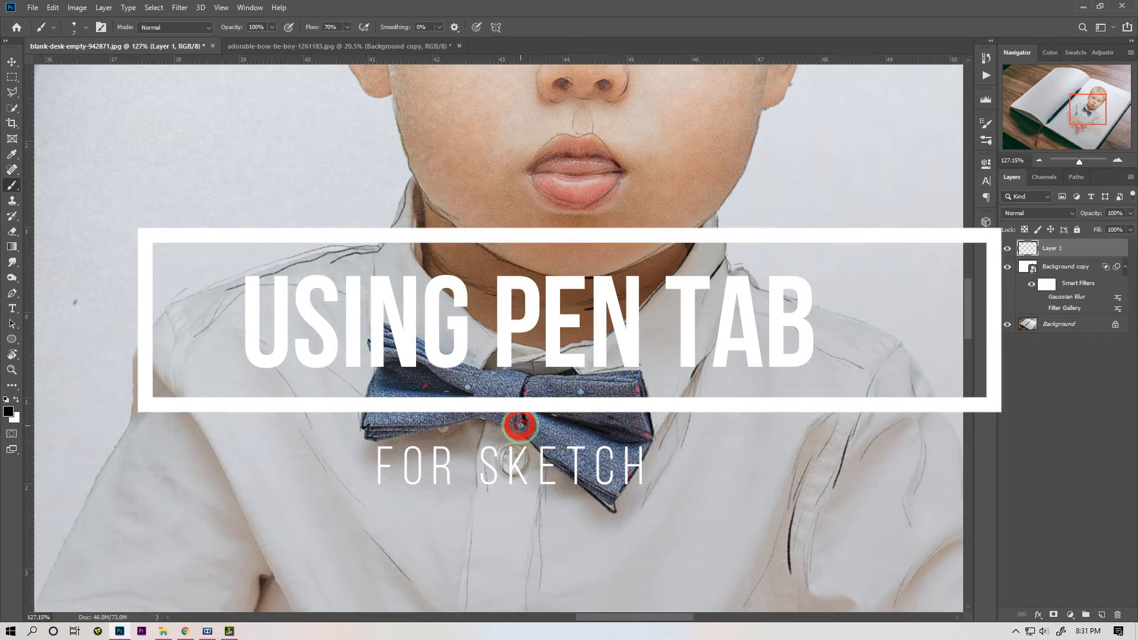
key("ctrl+z")
left_click_drag(462, 390, 460, 386)
Retrace the collar opening, the image's left shoulder and the sleeve's armhole seam with the thicker pencil strokes.
left_click_drag(589, 341, 542, 345)
mouse_move(410, 193)
left_mouse_down()
mouse_move(382, 246)
mouse_move(225, 287)
left_mouse_up()
left_click_drag(228, 280, 169, 321)
left_click_drag(172, 320, 179, 388)
left_click_drag(193, 409, 301, 601)
left_click_drag(141, 356, 178, 395)
Trace the shirt's button placket and outline the two buttons below the bow tie.
scroll(473, 408, "down", 5)
left_click_drag(491, 214, 473, 408)
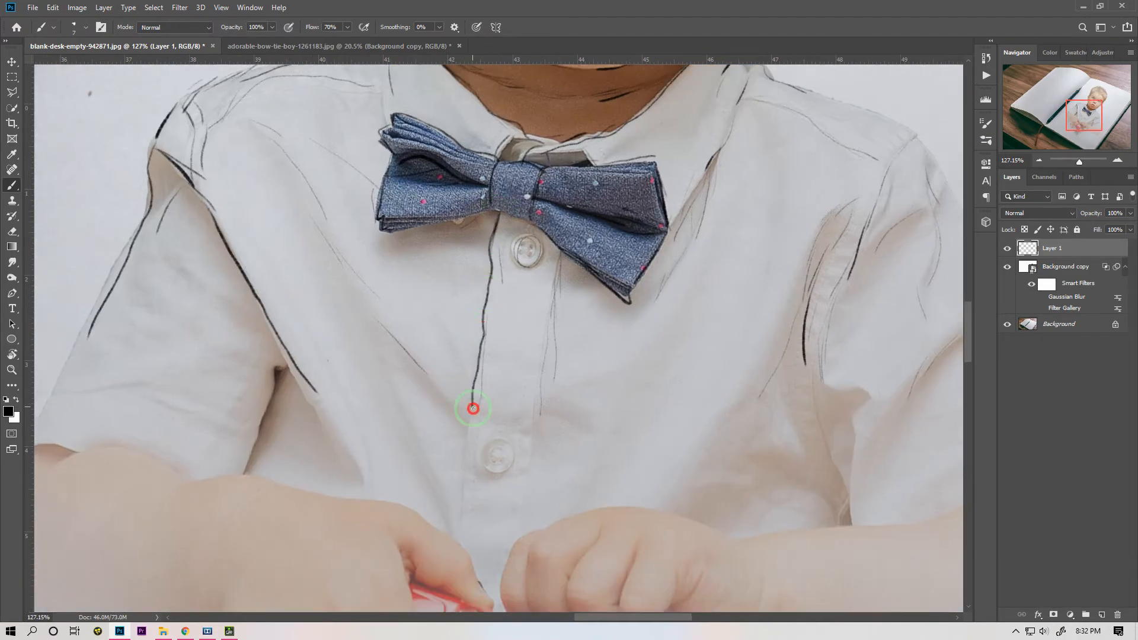
left_click_drag(542, 250, 515, 236)
left_click_drag(497, 442, 481, 445)
Sketch the fold strokes on the image's left side of the shirt and darken the armhole seam on its right side.
left_click_drag(390, 360, 434, 455)
left_click_drag(419, 441, 457, 536)
left_click_drag(414, 347, 453, 382)
left_click_drag(312, 218, 381, 299)
left_click_drag(242, 214, 289, 265)
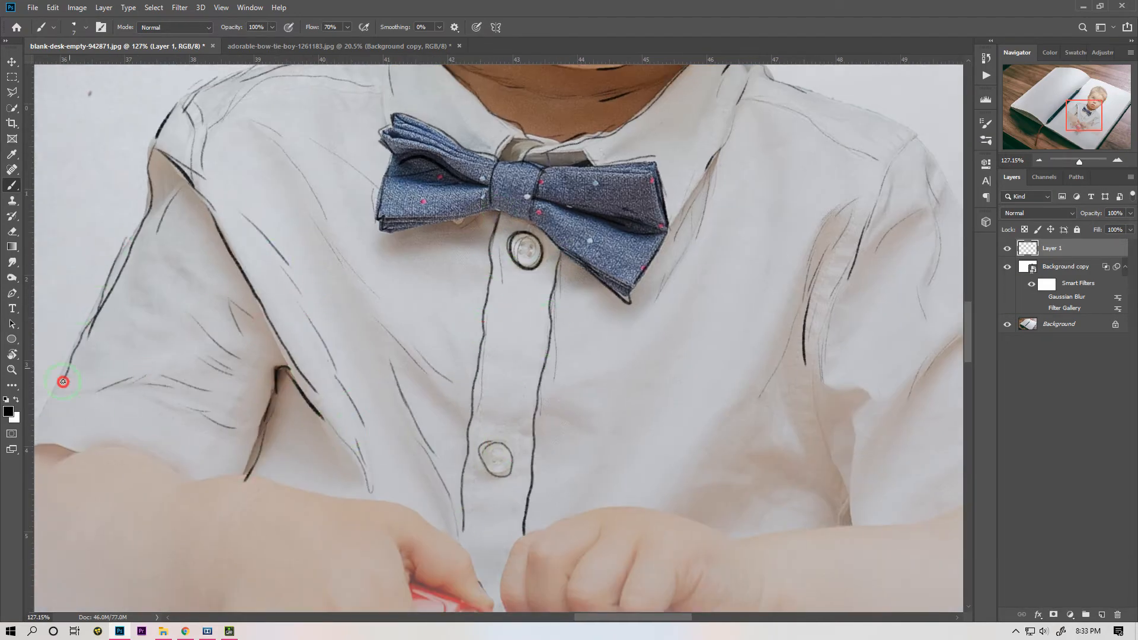
left_click_drag(797, 291, 783, 367)
left_click_drag(788, 384, 829, 511)
Trace the forearm, hand and fingers on the image's left side.
scroll(634, 368, "down", 1)
left_click_drag(468, 525, 457, 322)
left_click_drag(58, 308, 69, 354)
mouse_move(152, 237)
left_mouse_down()
mouse_move(228, 272)
mouse_move(430, 307)
left_mouse_up()
mouse_move(476, 342)
left_mouse_down()
mouse_move(480, 371)
mouse_move(381, 419)
mouse_move(336, 551)
left_mouse_up()
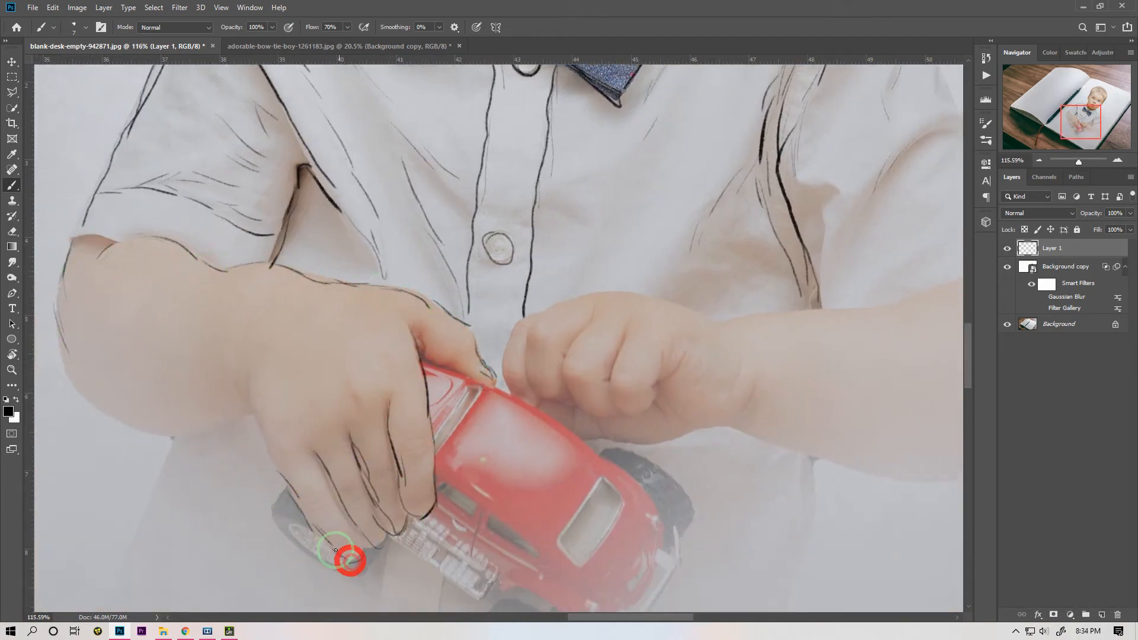
left_click_drag(72, 378, 234, 415)
Trace the clenched fingers, hand and forearm on the image's right side.
left_click_drag(529, 315, 508, 378)
left_click_drag(638, 320, 608, 380)
left_click_drag(562, 400, 705, 424)
left_click_drag(717, 425, 929, 484)
left_click_drag(726, 323, 877, 312)
left_click_drag(539, 314, 663, 303)
Trace the red toy car, including its body edges, window frame, wheels and lower side.
left_click_drag(519, 400, 665, 527)
left_click_drag(599, 452, 677, 543)
left_click_drag(481, 388, 436, 452)
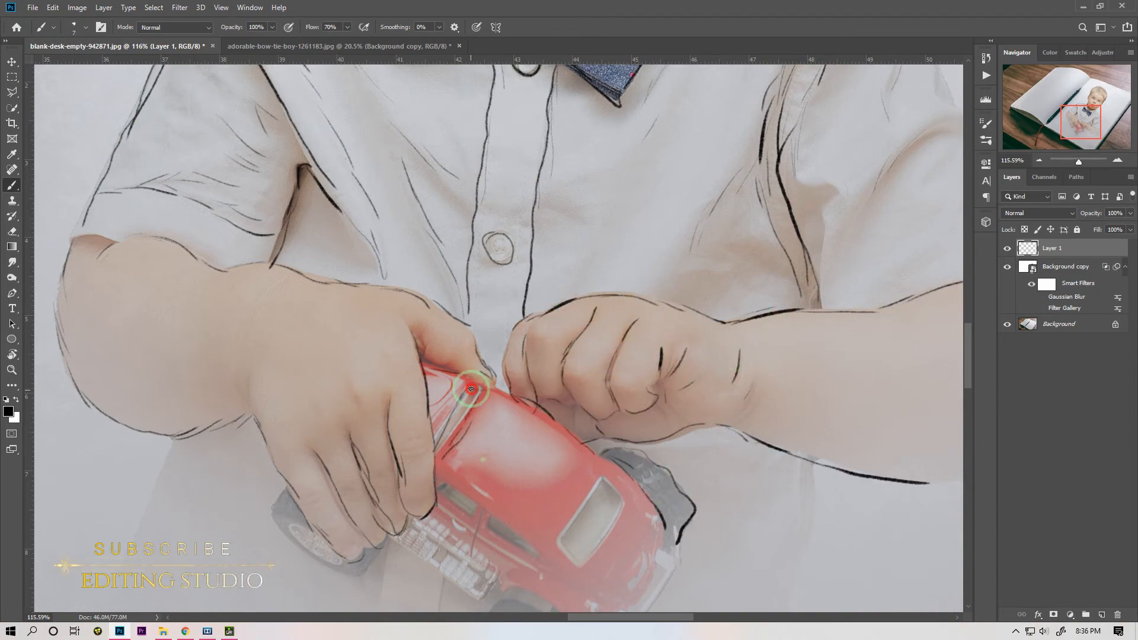
left_click_drag(287, 489, 298, 542)
left_click_drag(443, 485, 537, 558)
mouse_move(623, 504)
left_mouse_down()
mouse_move(597, 544)
mouse_move(534, 339)
left_mouse_up()
left_click_drag(335, 356, 428, 414)
left_click_drag(621, 361, 539, 454)
mouse_move(530, 468)
left_mouse_down()
mouse_move(437, 440)
mouse_move(468, 516)
left_mouse_up()
left_click_drag(530, 474, 507, 528)
Strengthen the lid lines of both eyes and the eyebrow on the image's right with darker strokes.
scroll(452, 259, "up", 5)
left_click_drag(528, 267, 501, 272)
mouse_move(390, 254)
left_mouse_down()
mouse_move(421, 285)
mouse_move(339, 292)
left_mouse_up()
mouse_move(562, 287)
left_mouse_down()
mouse_move(614, 307)
mouse_move(676, 285)
left_mouse_up()
left_click_drag(642, 259, 623, 304)
left_click_drag(295, 262, 425, 261)
left_click_drag(556, 268, 692, 265)
left_click_drag(598, 211, 735, 230)
Trace the outer contours and inner folds of both ears on Layer 1.
mouse_move(142, 242)
left_mouse_down()
mouse_move(125, 270)
mouse_move(144, 391)
left_mouse_up()
left_click_drag(128, 355, 202, 443)
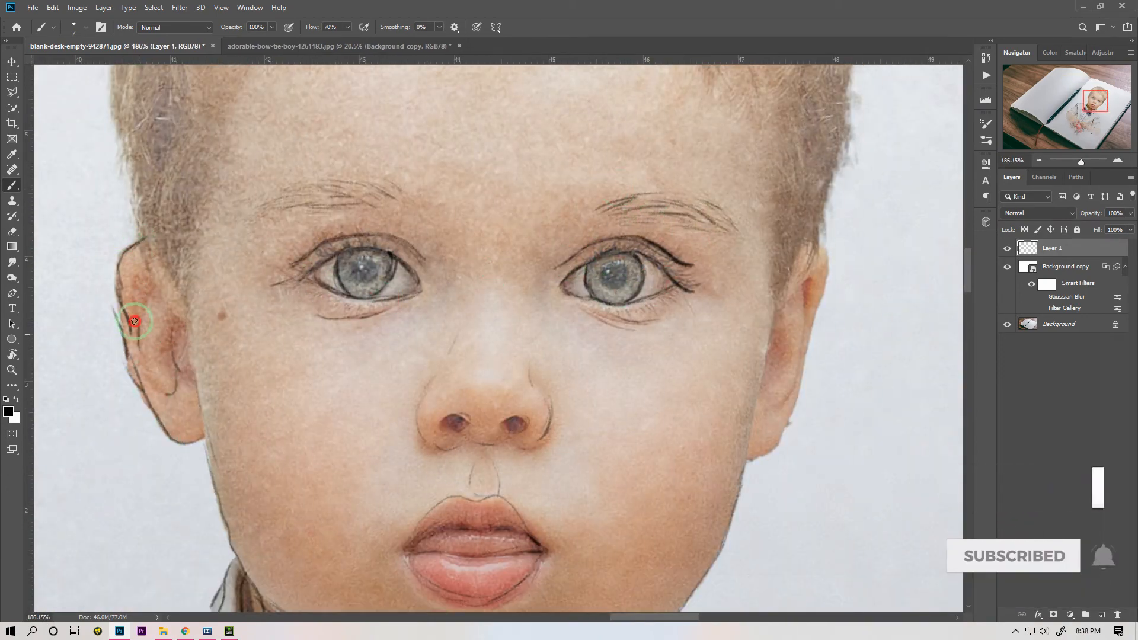
left_click_drag(148, 276, 139, 344)
left_click_drag(171, 341, 166, 394)
left_click_drag(821, 249, 790, 427)
left_click_drag(792, 350, 764, 399)
Draw the hairline strokes at both temples and the hair's outer edge on the image's left side.
left_click_drag(778, 267, 767, 133)
left_click_drag(229, 124, 218, 189)
scroll(466, 114, "down", 4)
left_click_drag(466, 114, 422, 333)
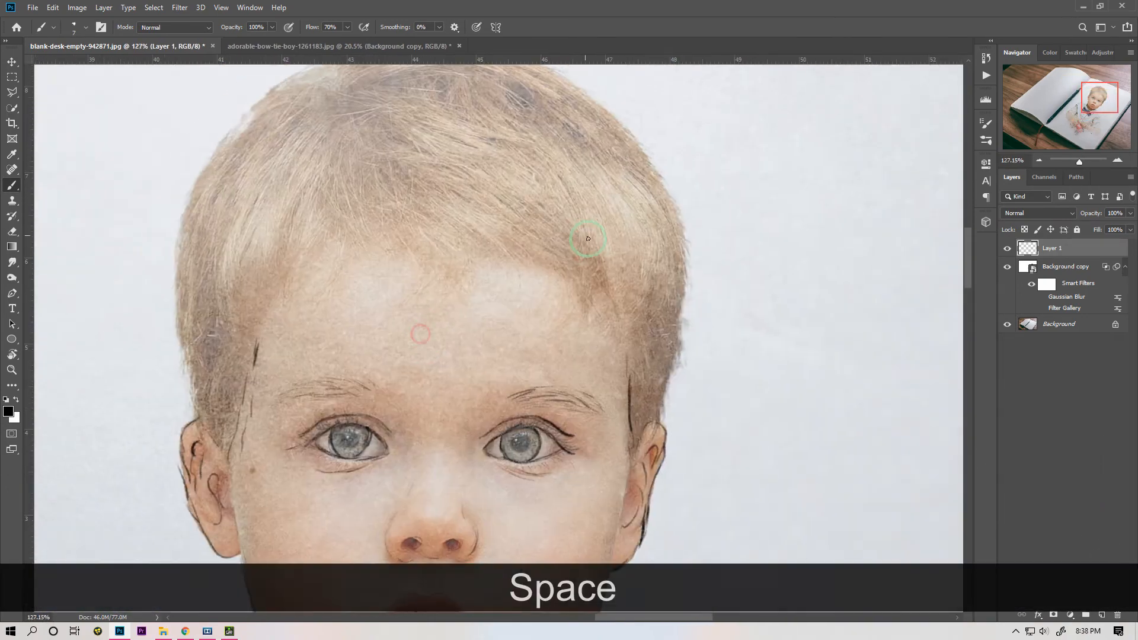
left_click_drag(207, 176, 171, 237)
left_click_drag(183, 238, 162, 302)
Draw short hair strands along the fringe, across the whole forehead.
left_click_drag(388, 208, 420, 293)
left_click_drag(488, 198, 549, 255)
mouse_move(595, 243)
left_mouse_down()
mouse_move(567, 323)
mouse_move(597, 326)
left_mouse_up()
left_click_drag(620, 264, 613, 320)
mouse_move(363, 205)
left_mouse_down()
mouse_move(396, 272)
mouse_move(334, 282)
left_mouse_up()
left_click_drag(275, 217, 267, 263)
left_click_drag(333, 142, 313, 185)
left_click_drag(452, 193, 490, 252)
left_click_drag(486, 189, 530, 253)
Trace the hair's outer edge on the image's right side with short strands.
left_click_drag(651, 332, 669, 392)
left_click_drag(667, 284, 679, 323)
left_click_drag(680, 240, 698, 288)
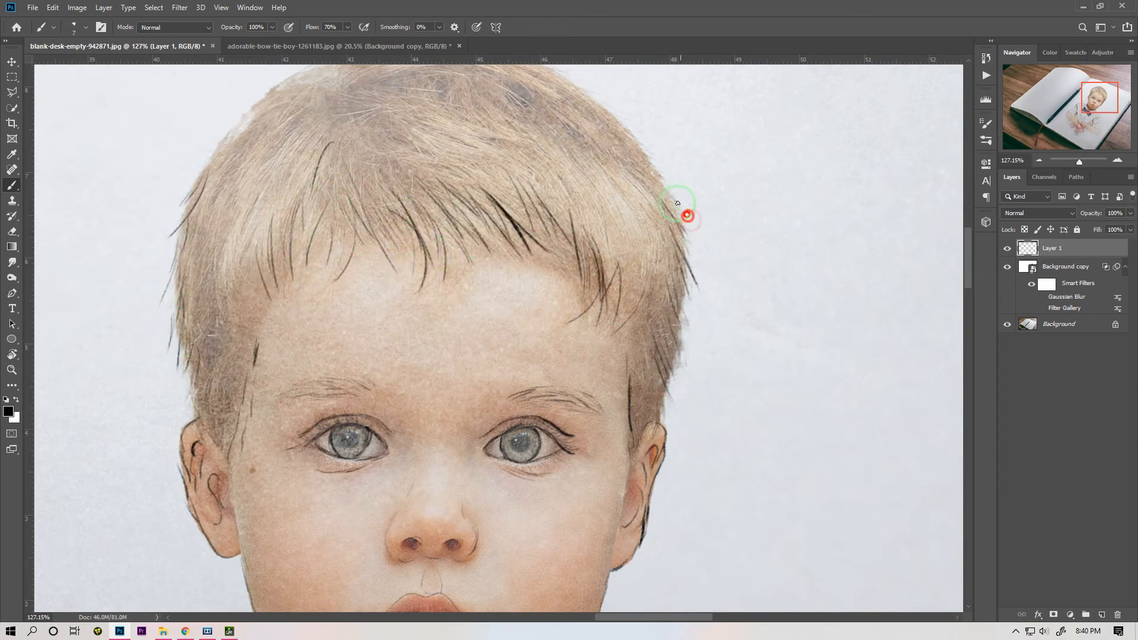
left_click_drag(661, 180, 680, 205)
Outline the hair from the image's left side over the crown to the right, undoing stray strokes.
left_click_drag(503, 130, 512, 222)
left_click_drag(213, 267, 189, 298)
left_click_drag(251, 218, 225, 246)
left_click_drag(388, 140, 371, 160)
left_click_drag(492, 129, 542, 146)
left_click_drag(522, 145, 570, 157)
mouse_move(559, 157)
left_mouse_down()
mouse_move(619, 194)
mouse_move(643, 227)
left_mouse_up()
key("ctrl+z")
key("ctrl+z")
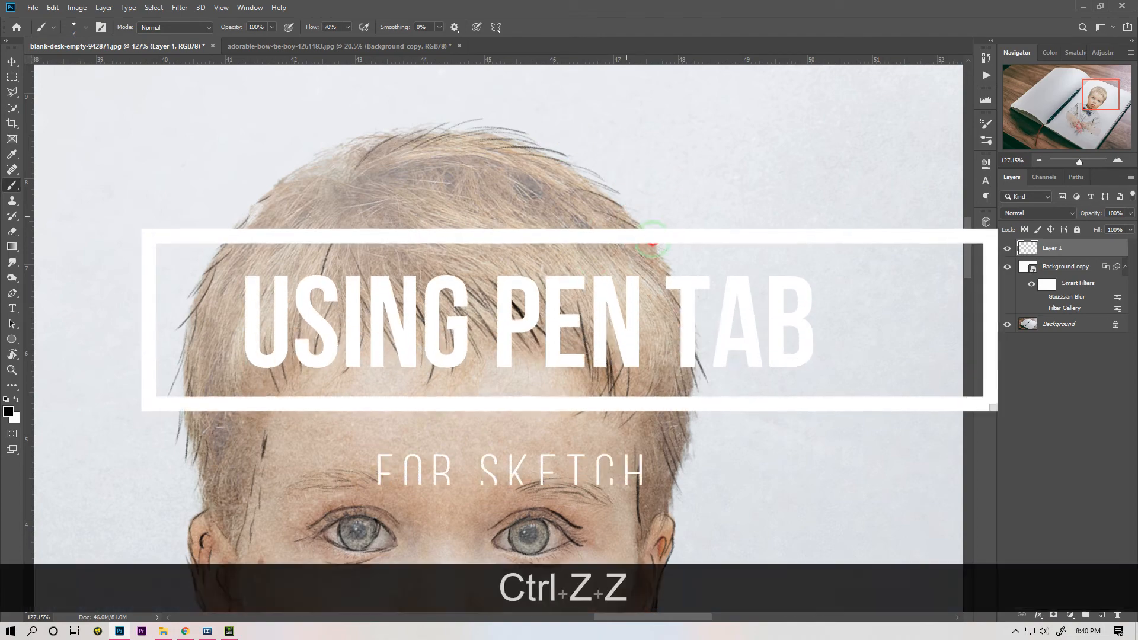
Add inner hair strands around the crown swirl and down both sides of the head.
left_click_drag(521, 201, 587, 226)
key("ctrl+z")
left_click_drag(418, 207, 513, 227)
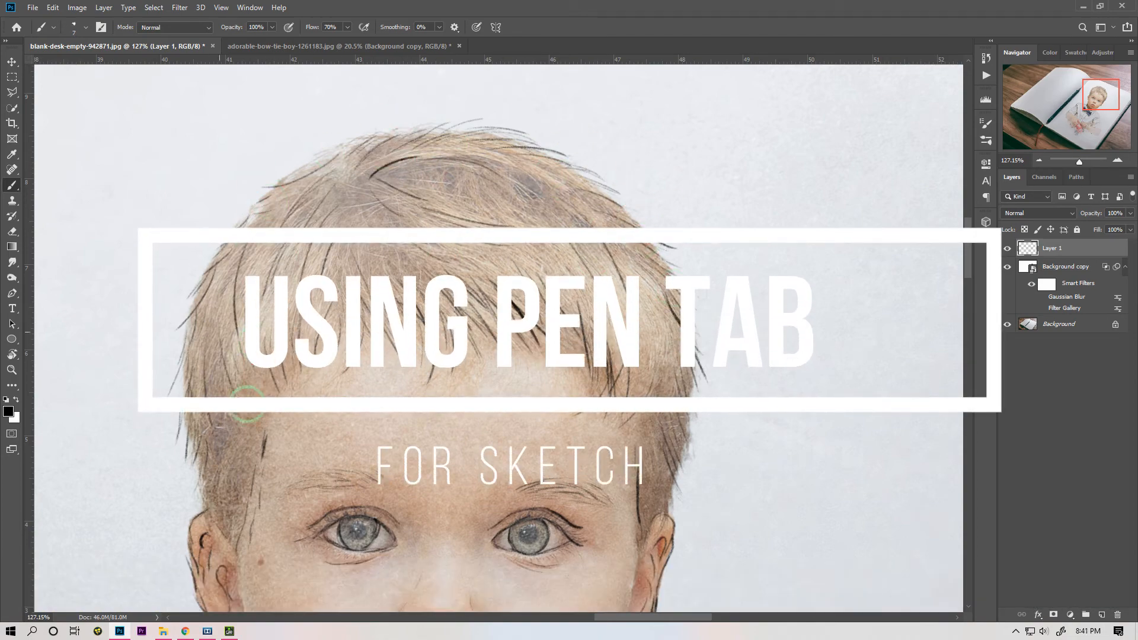
left_click_drag(474, 156, 502, 195)
left_click_drag(254, 369, 265, 450)
left_click_drag(642, 313, 636, 397)
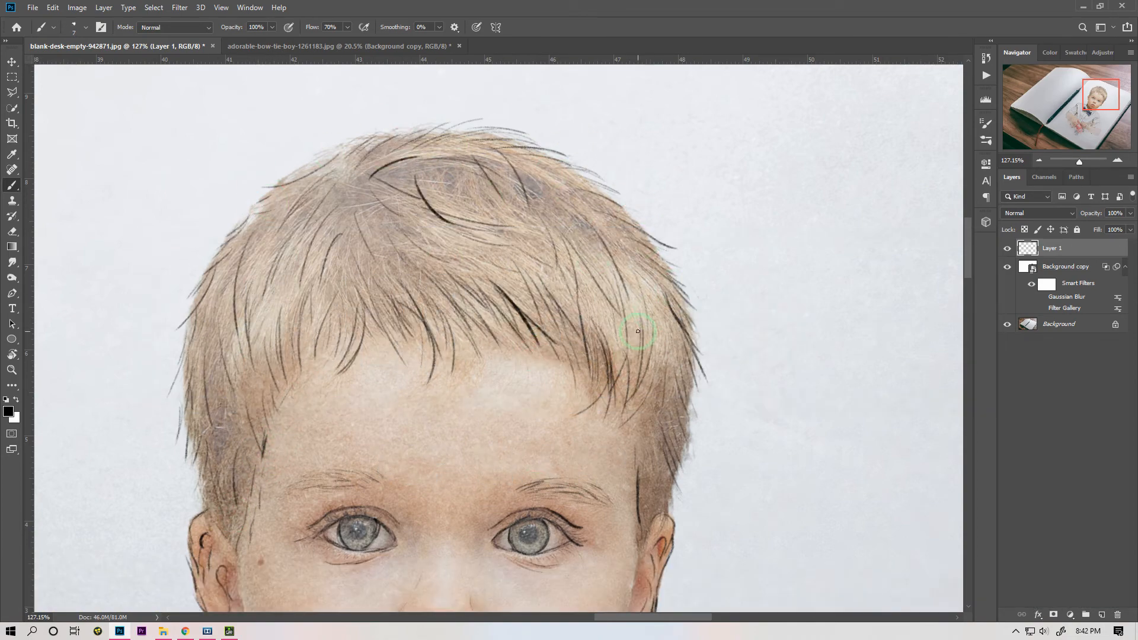
Trace the philtrum and lip contours and add light crease strokes on the cheeks.
left_click_drag(286, 491, 275, 497)
left_click_drag(407, 385, 348, 168)
left_click_drag(374, 439, 366, 463)
mouse_move(358, 470)
left_mouse_down()
mouse_move(321, 508)
mouse_move(369, 548)
left_mouse_up()
left_click_drag(422, 511, 405, 538)
left_click_drag(406, 480, 429, 510)
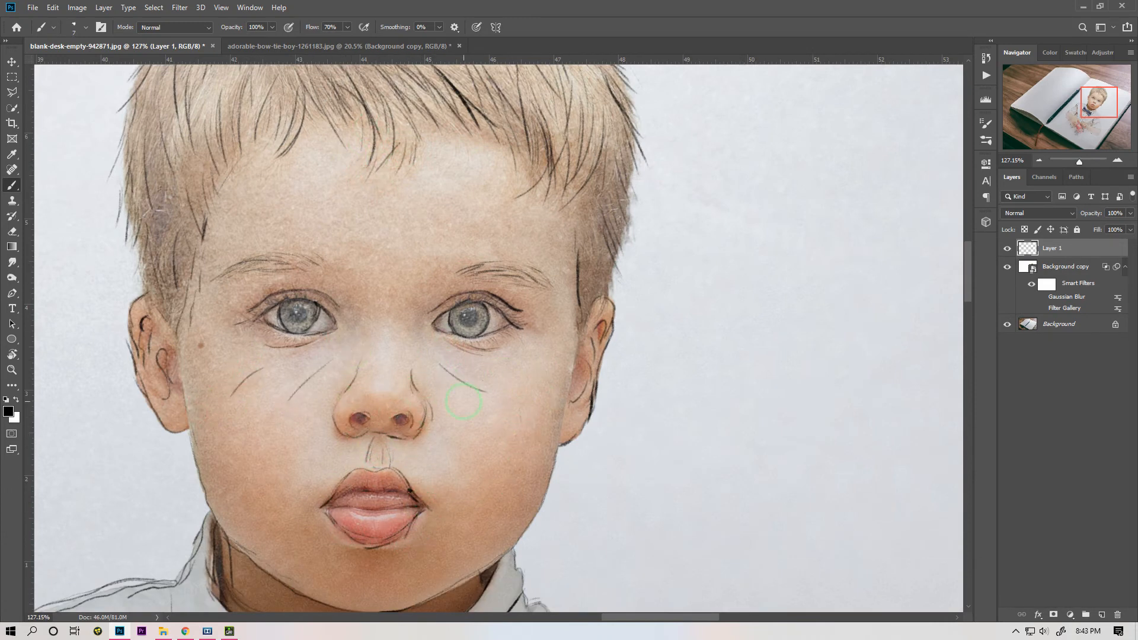
Turn on Background copy's Filter Gallery and Gaussian Blur smart filters and make Layer 1 active again.
scroll(517, 323, "down", 15)
left_click(1041, 308)
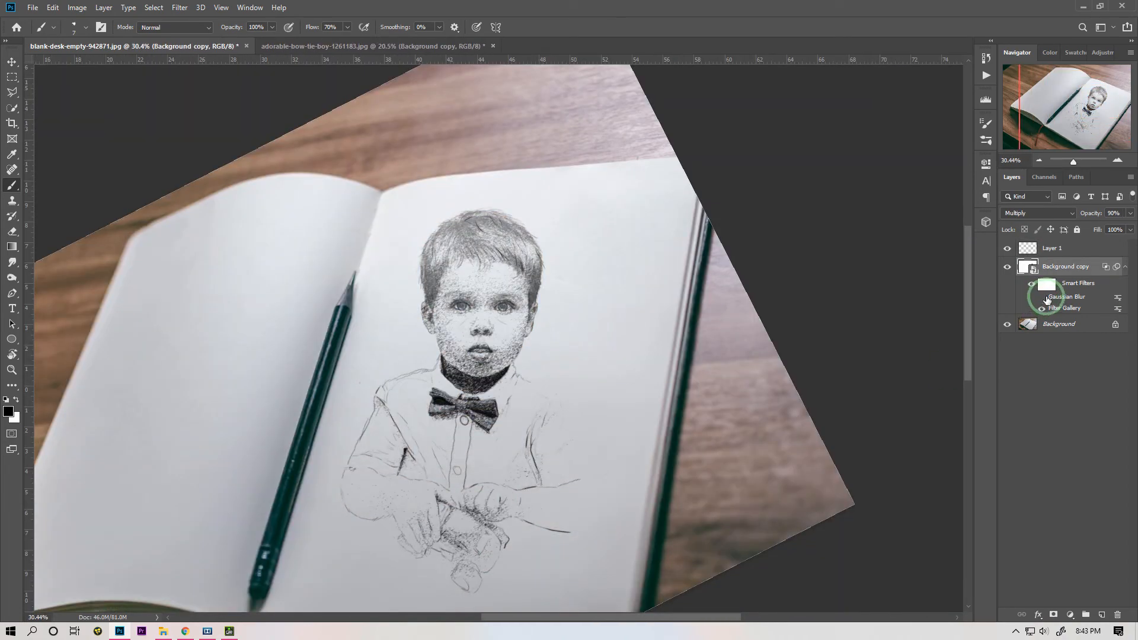
left_click(1042, 297)
left_click(1052, 248)
Lower Layer 1's opacity to 79%.
scroll(454, 247, "up", 11)
left_click_drag(635, 318, 589, 223)
mouse_move(1097, 213)
left_mouse_down()
mouse_move(971, 221)
mouse_move(987, 224)
left_mouse_up()
Darken the lid outlines of both eyes over the filtered sketch.
scroll(505, 278, "up", 6)
left_click_drag(505, 278, 493, 229)
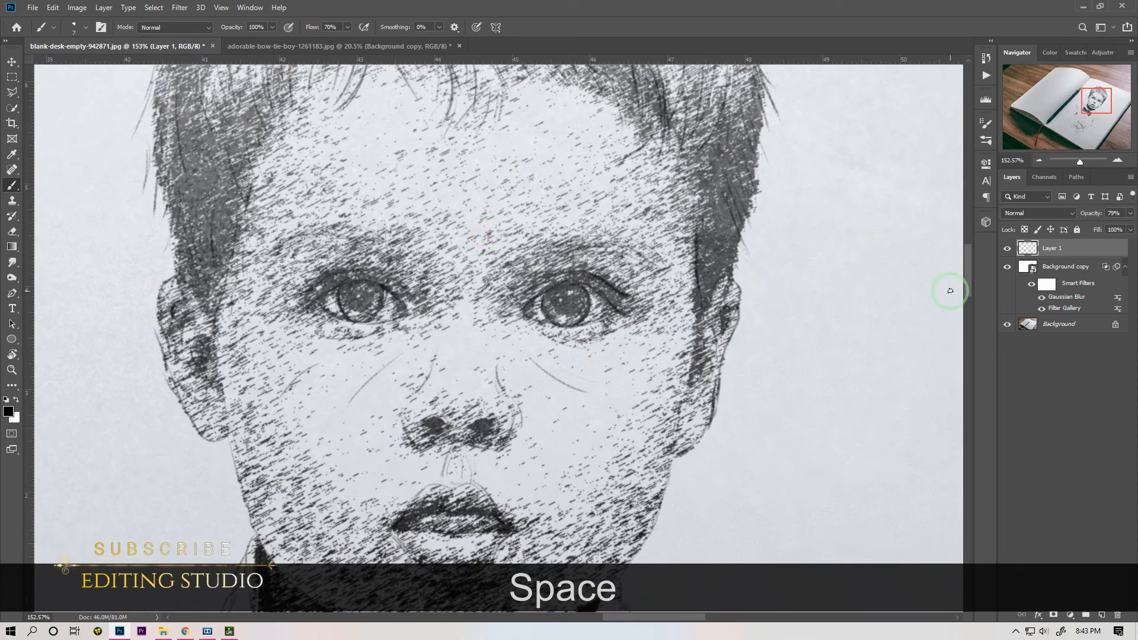
mouse_move(356, 277)
left_mouse_down()
mouse_move(377, 277)
mouse_move(396, 319)
left_mouse_up()
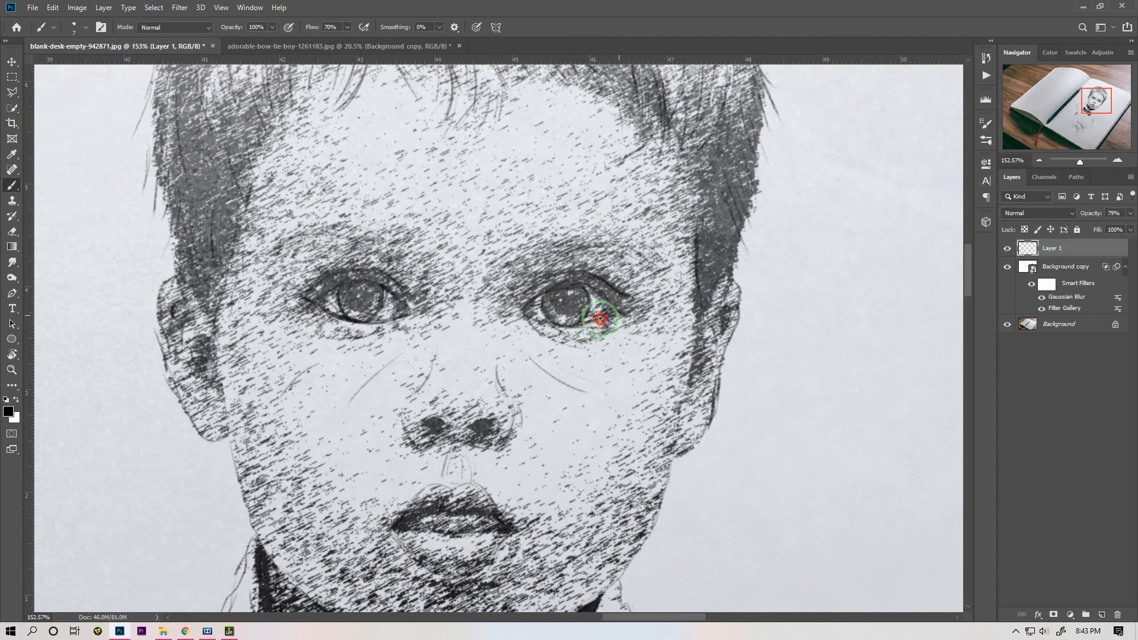
Strengthen the nose's bridge and sides, the upper lip's contour and the philtrum.
left_click_drag(496, 366, 513, 407)
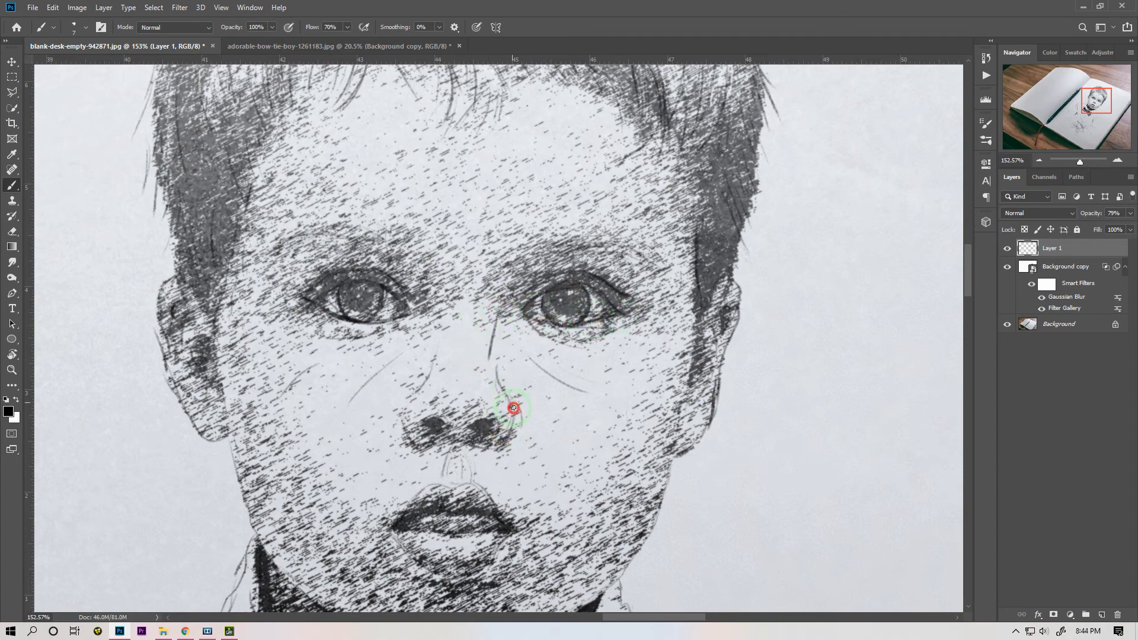
left_click_drag(412, 398, 402, 416)
mouse_move(409, 507)
left_mouse_down()
mouse_move(445, 493)
mouse_move(432, 483)
mouse_move(451, 494)
left_mouse_up()
left_click_drag(462, 489, 492, 508)
left_click(464, 437)
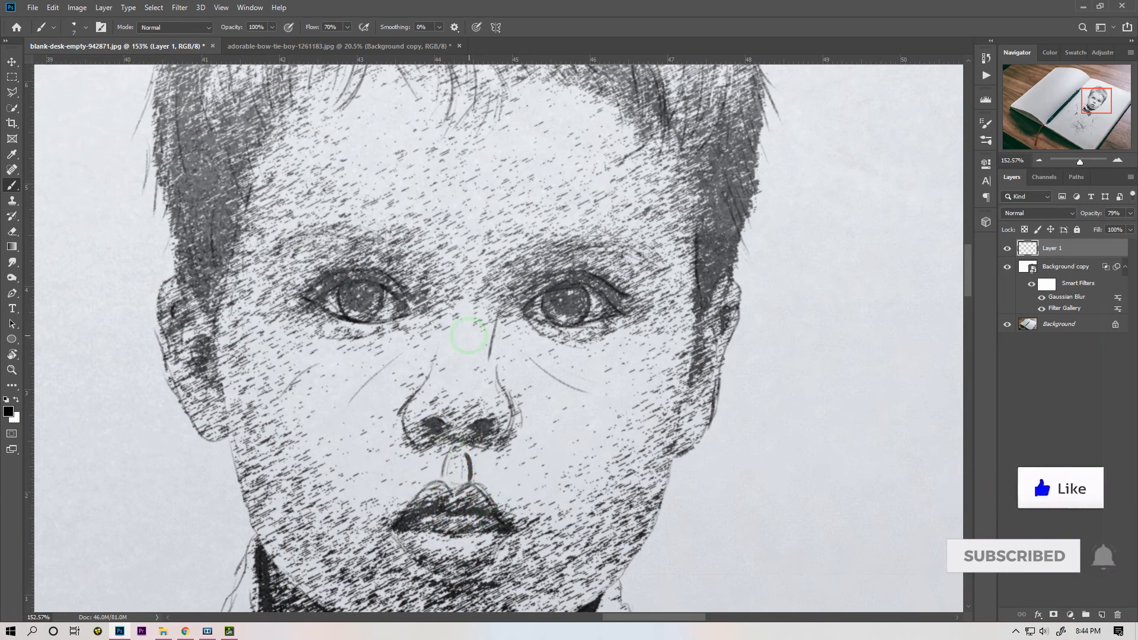
Strengthen the lower lip, the jawline on both sides of the face and the collar edge beside the neck.
key("space")
left_click_drag(444, 434, 427, 244)
left_click_drag(381, 340, 409, 375)
mouse_move(466, 335)
left_mouse_down()
mouse_move(448, 392)
mouse_move(466, 360)
left_mouse_up()
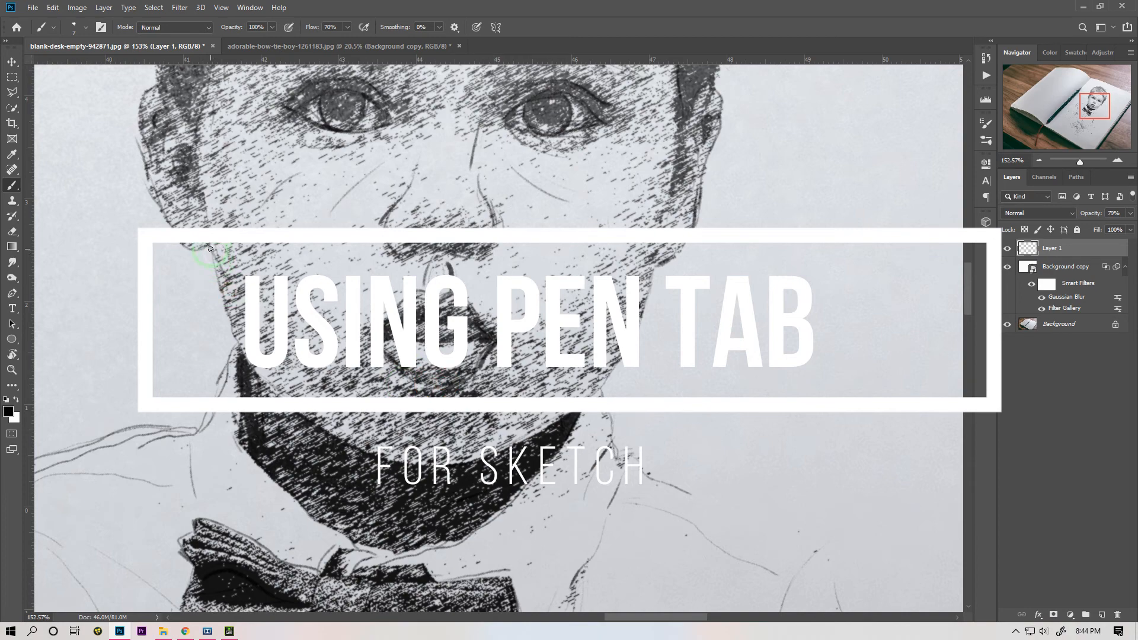
left_click_drag(653, 269, 630, 301)
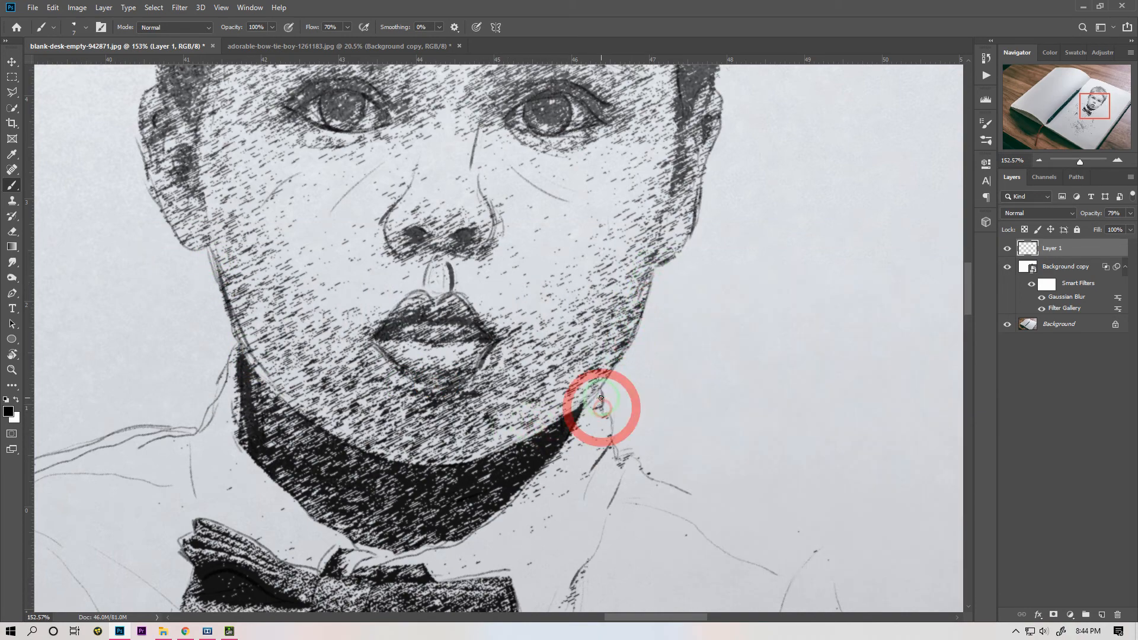
left_click_drag(589, 406, 621, 465)
Rotate the canvas view back to 0° and show the whole notebook image.
key("ctrl+0")
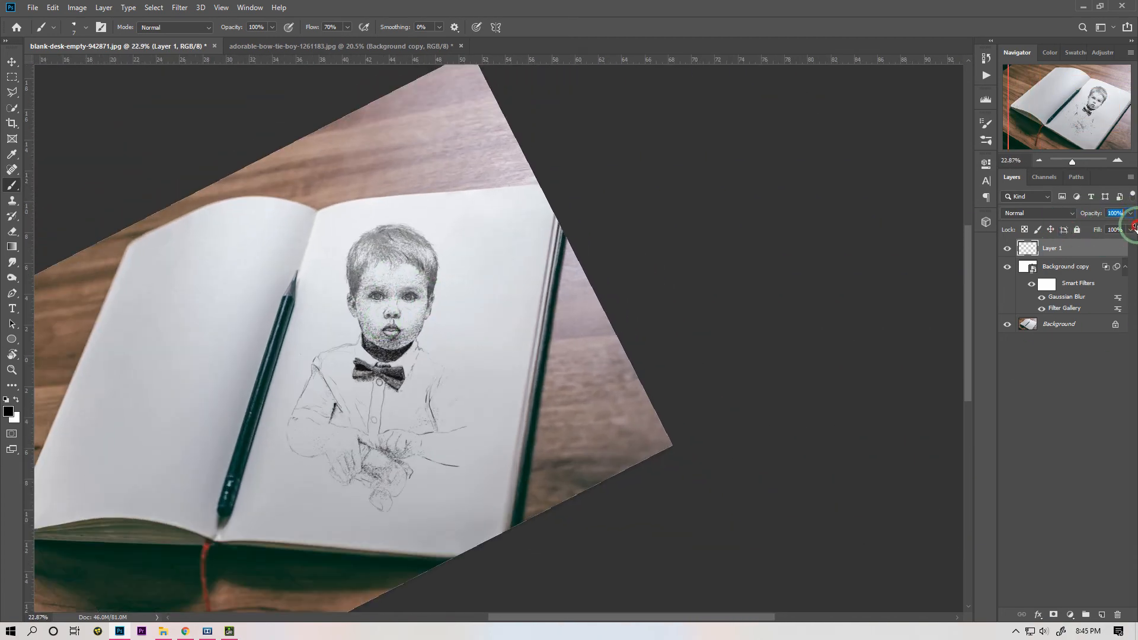
scroll(579, 329, "down", 4)
key("r")
left_click_drag(552, 319, 823, 371)
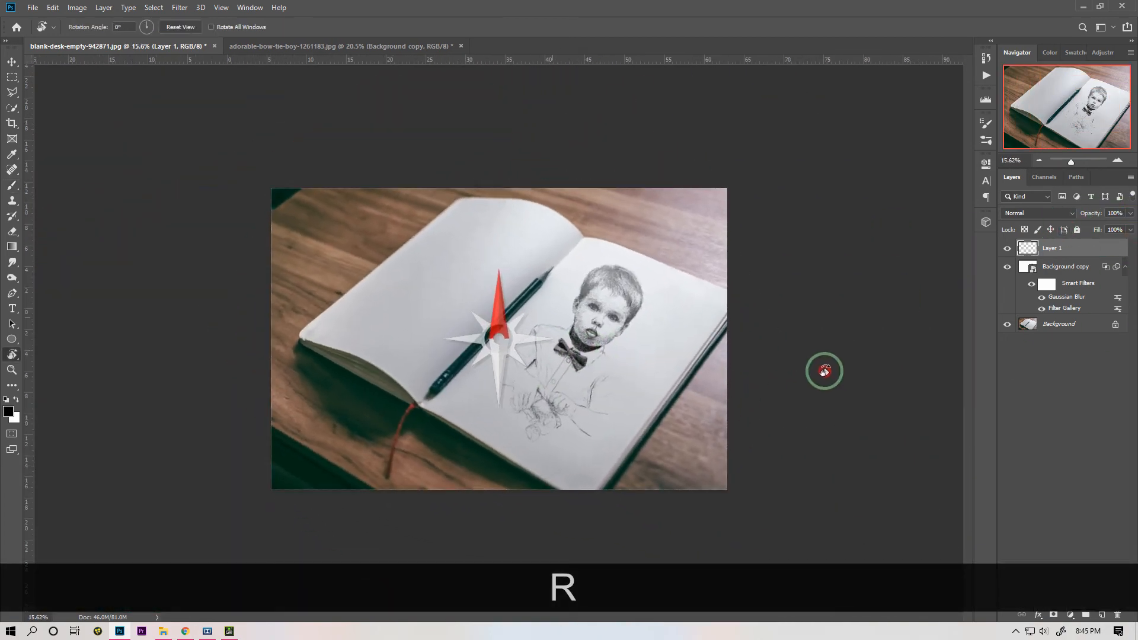
key("ctrl+0")
scroll(498, 333, "down", 3)
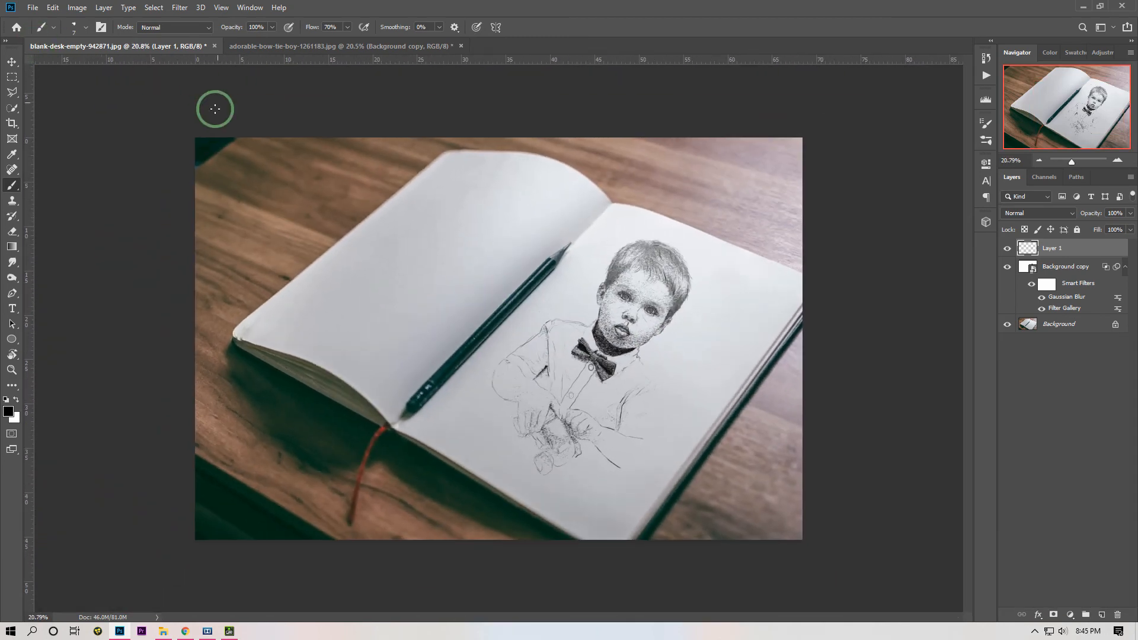
Save the document as a layered Photoshop file named "baby sketch" on the Desktop.
left_click(35, 8)
left_click(56, 147)
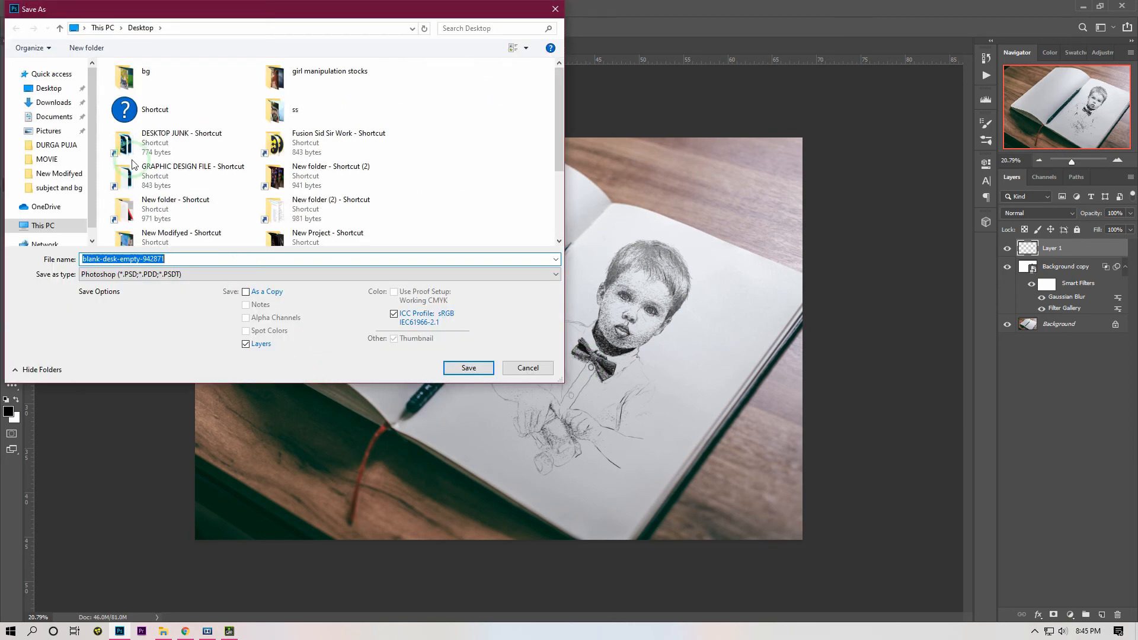
left_click(61, 181)
left_click(196, 262)
type("baby ")
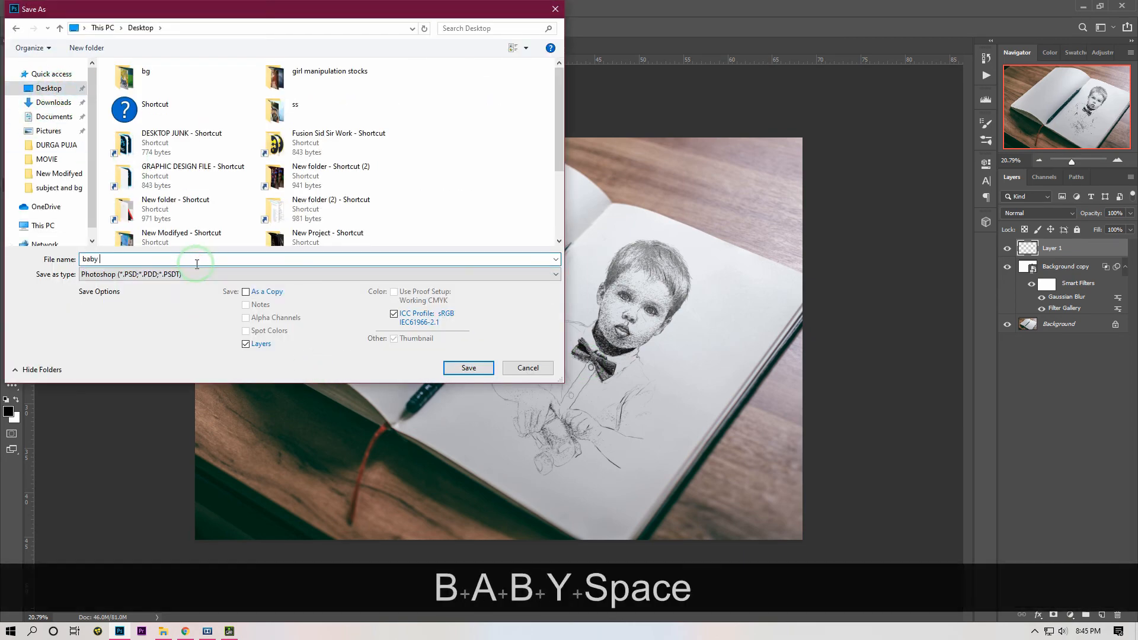
type("sketch")
left_click(468, 367)
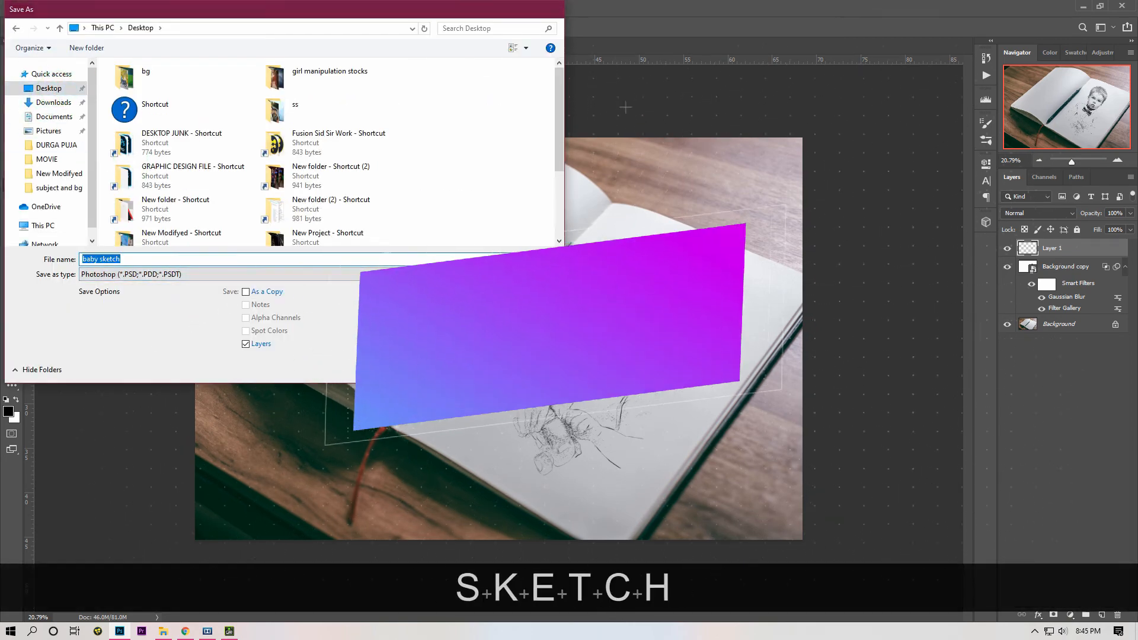
left_click(697, 178)
Save a JPEG copy named "baby sketch1" on the Desktop.
left_click(32, 7)
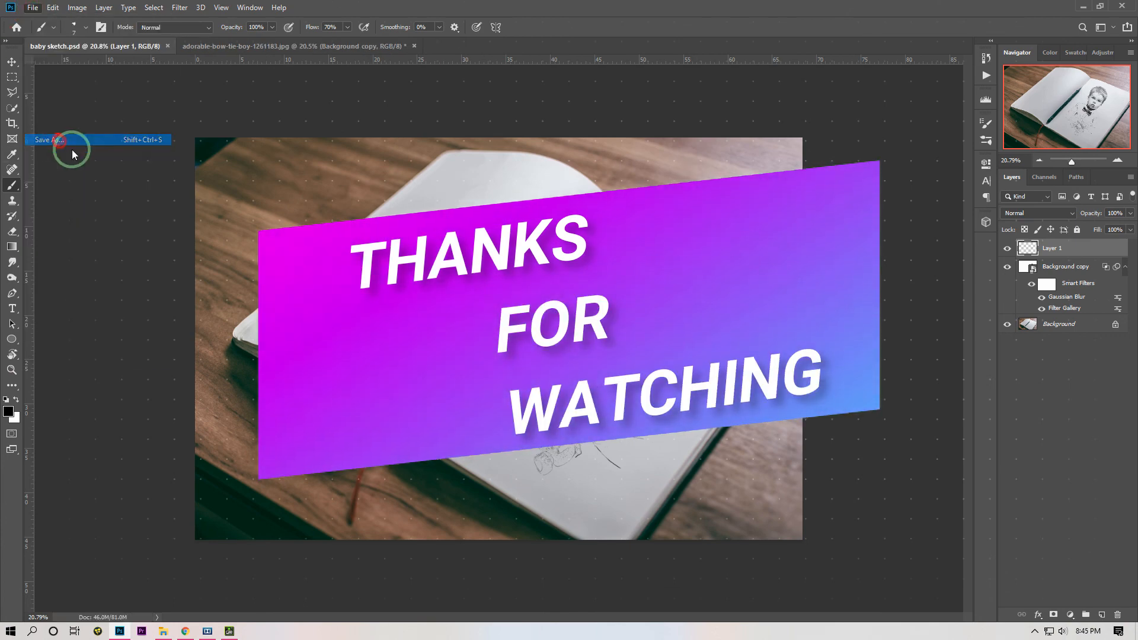
left_click(72, 148)
left_click(143, 261)
type("1")
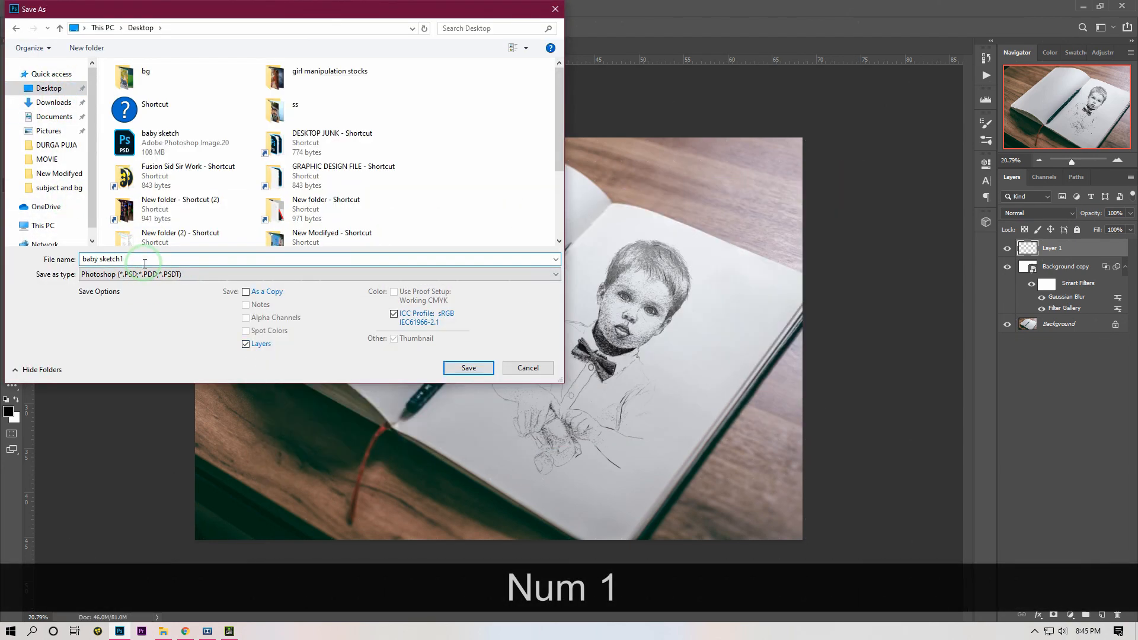
left_click(141, 273)
left_click(142, 363)
left_click(469, 368)
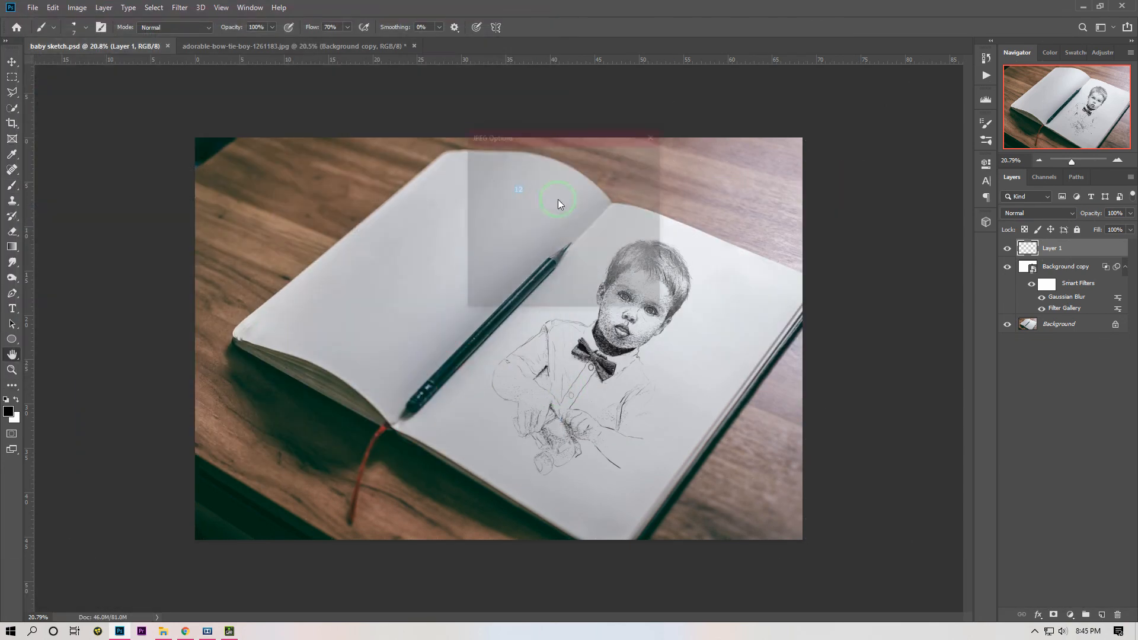
left_click(635, 163)
Switch to the Windows desktop, refresh it, and open the saved baby sketch1 image to check the finished sketch.
left_click(1084, 7)
right_click(467, 7)
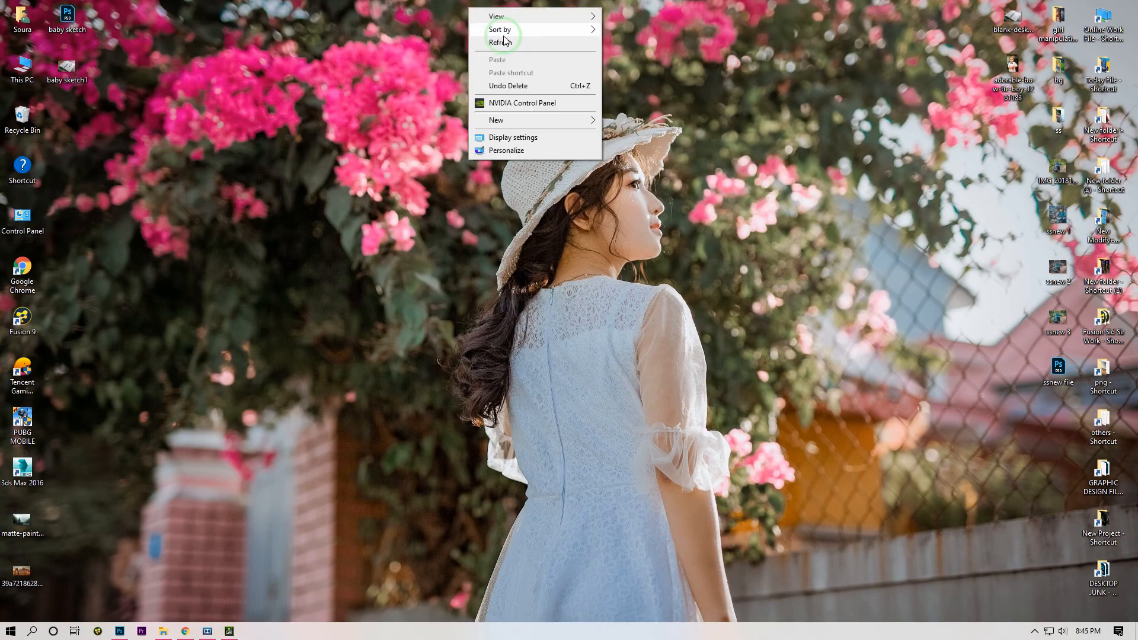
left_click(505, 42)
double_click(84, 71)
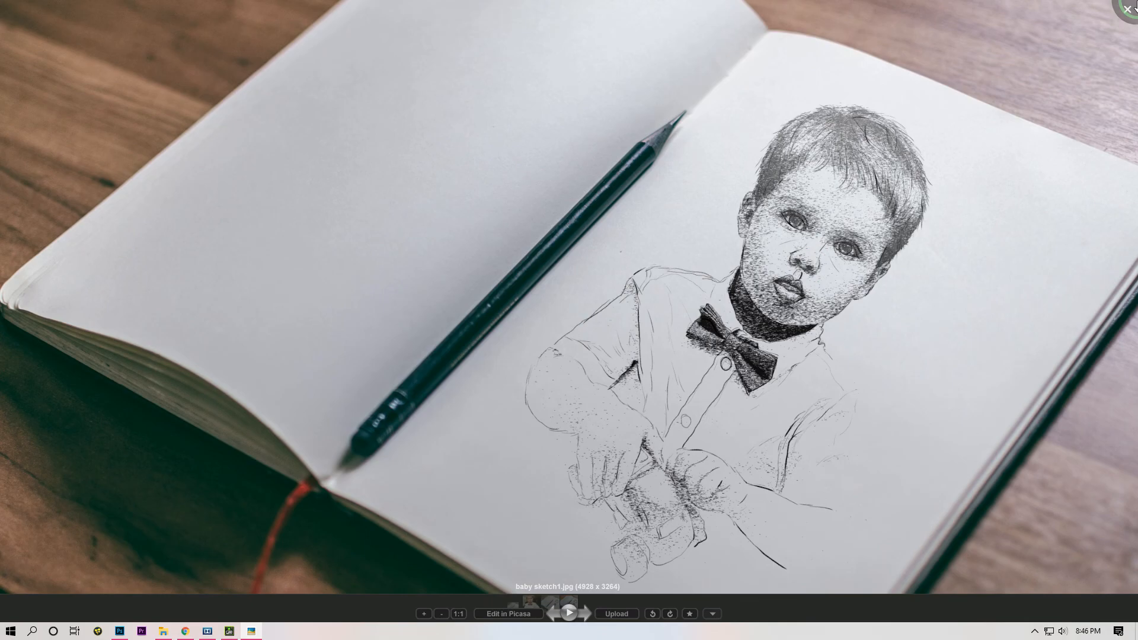
left_click(1134, 6)
right_click(438, 95)
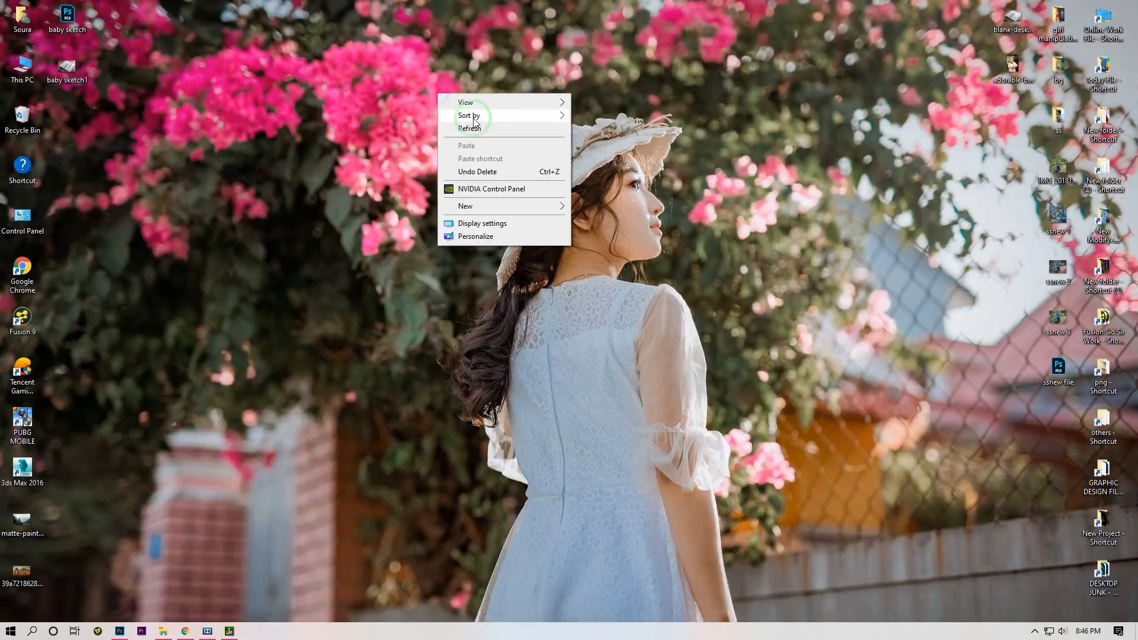
left_click(473, 127)
left_click(1035, 631)
left_click(1060, 587)
left_click(940, 604)
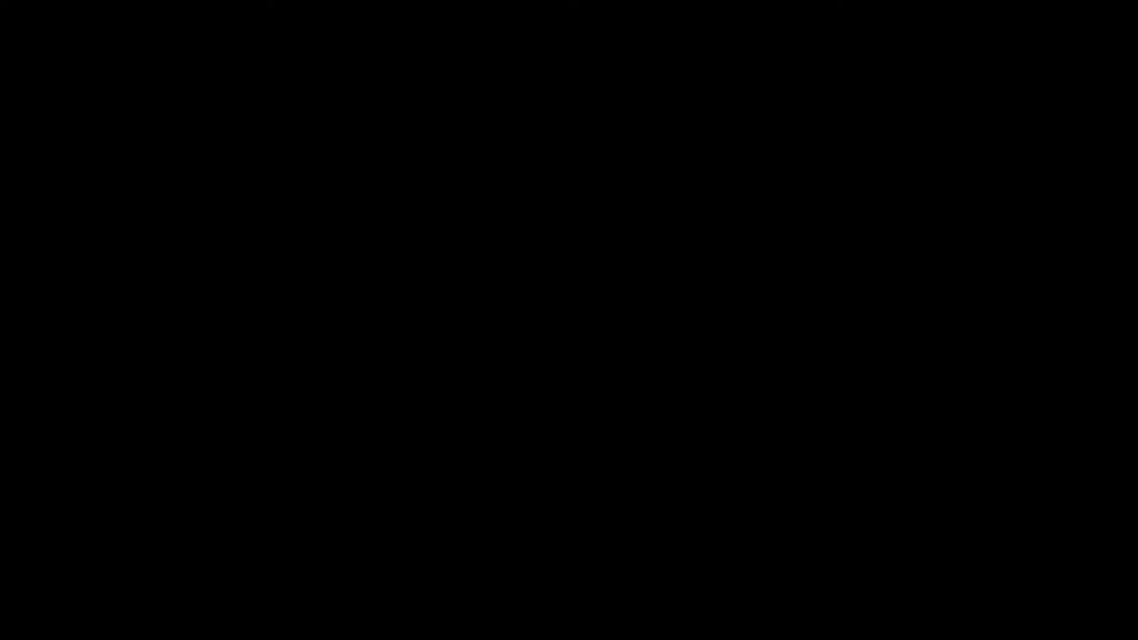